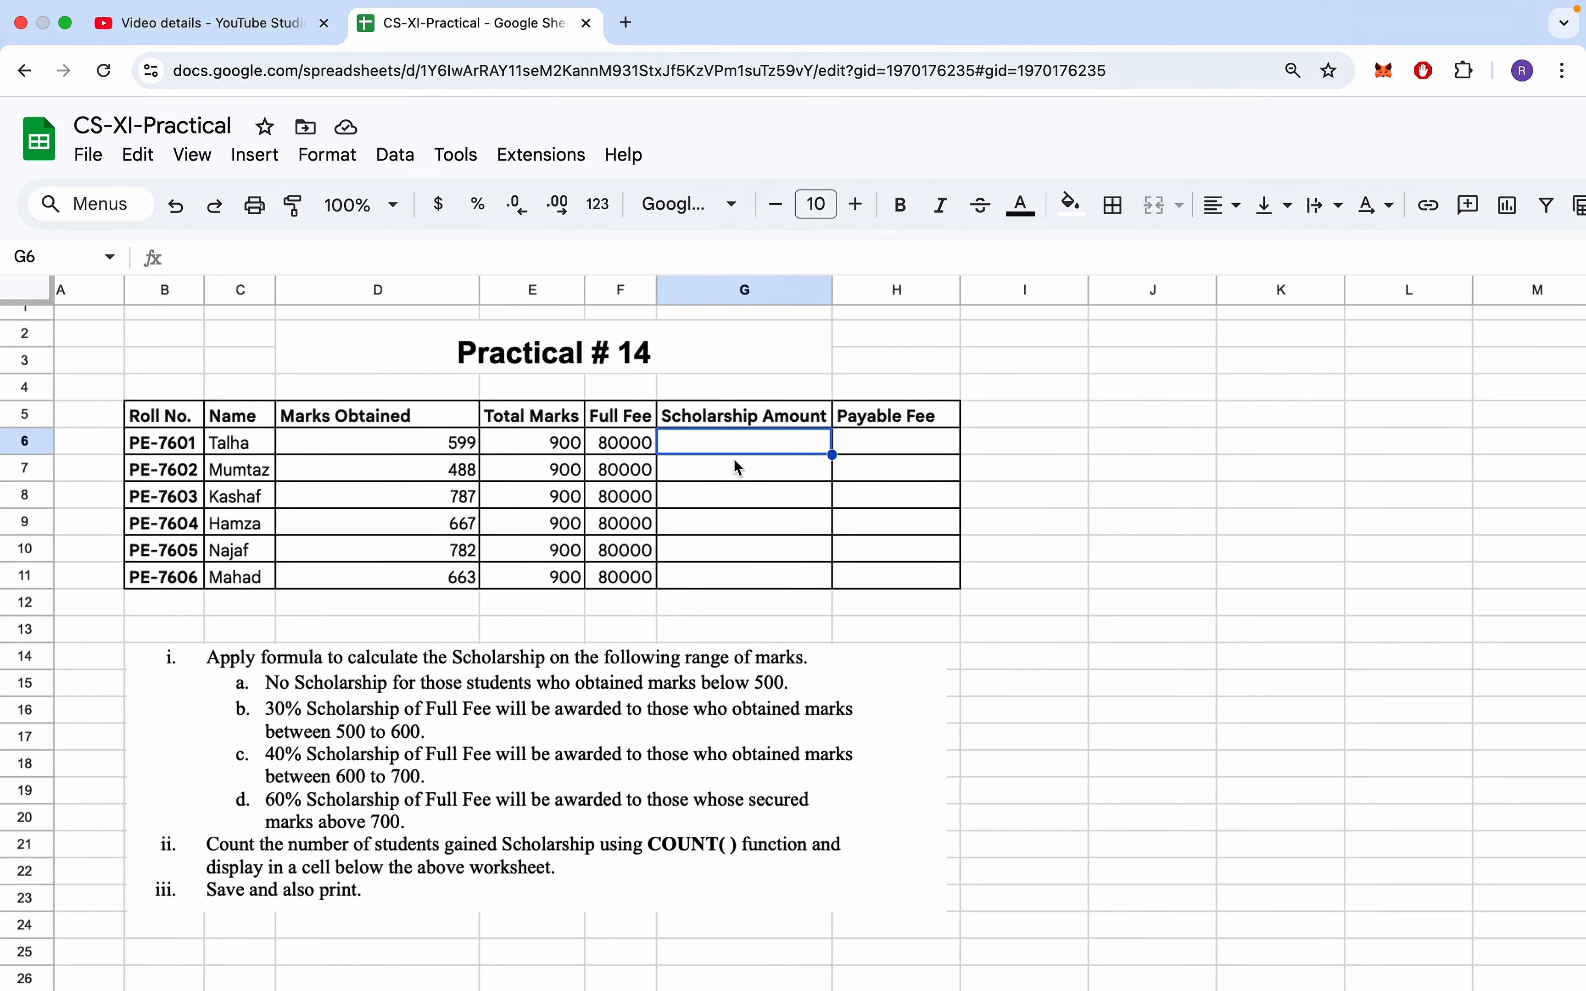
# - Start an IF formula in G6 that returns 0 when the marks meet D6<500, leaving it open for the next argument
pyautogui.write('=if(')
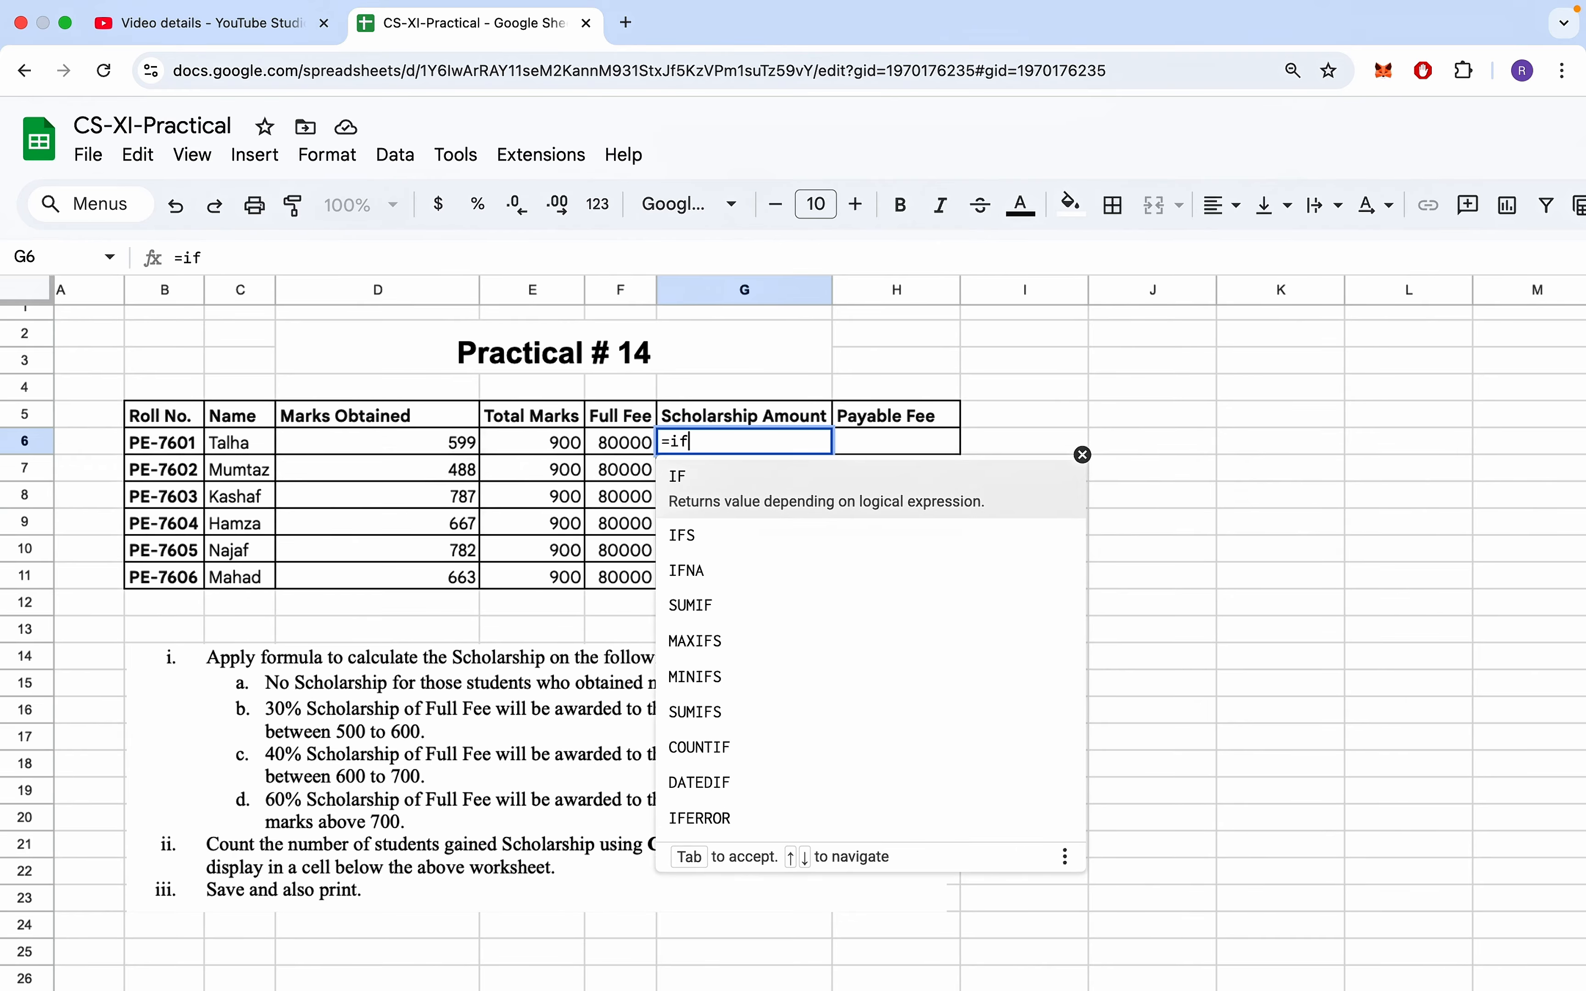
pyautogui.click(232, 256)
pyautogui.moveTo(263, 273); pyautogui.dragTo(268, 303)
pyautogui.press('super+equal')
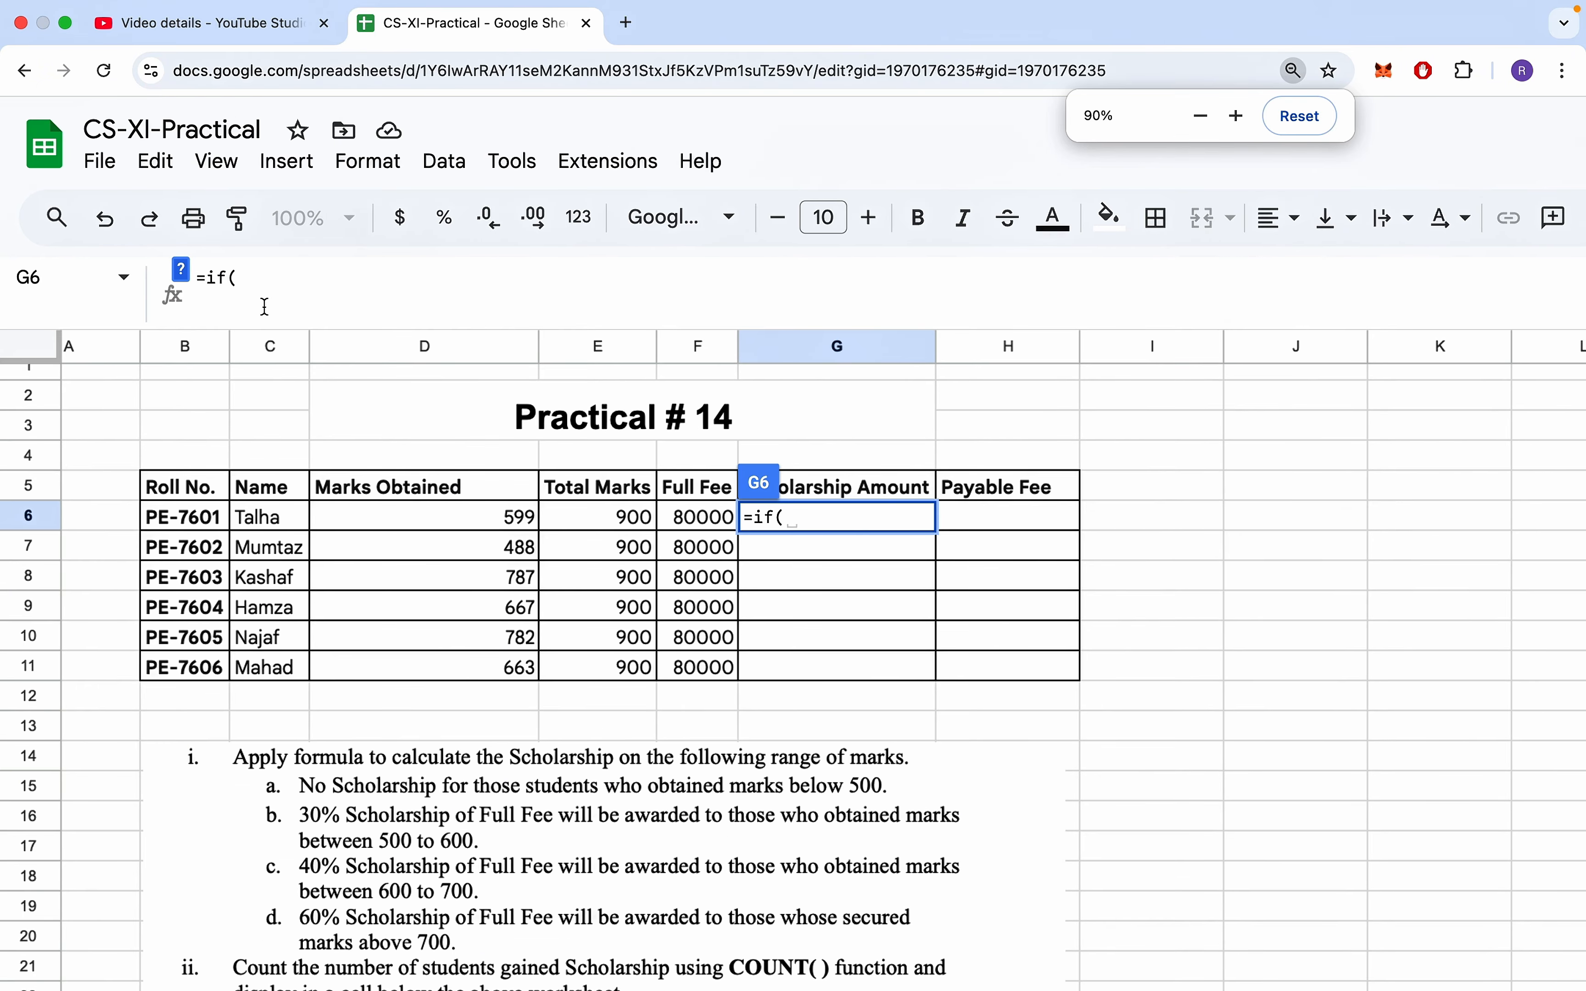
pyautogui.scroll(-3, 322, 441)
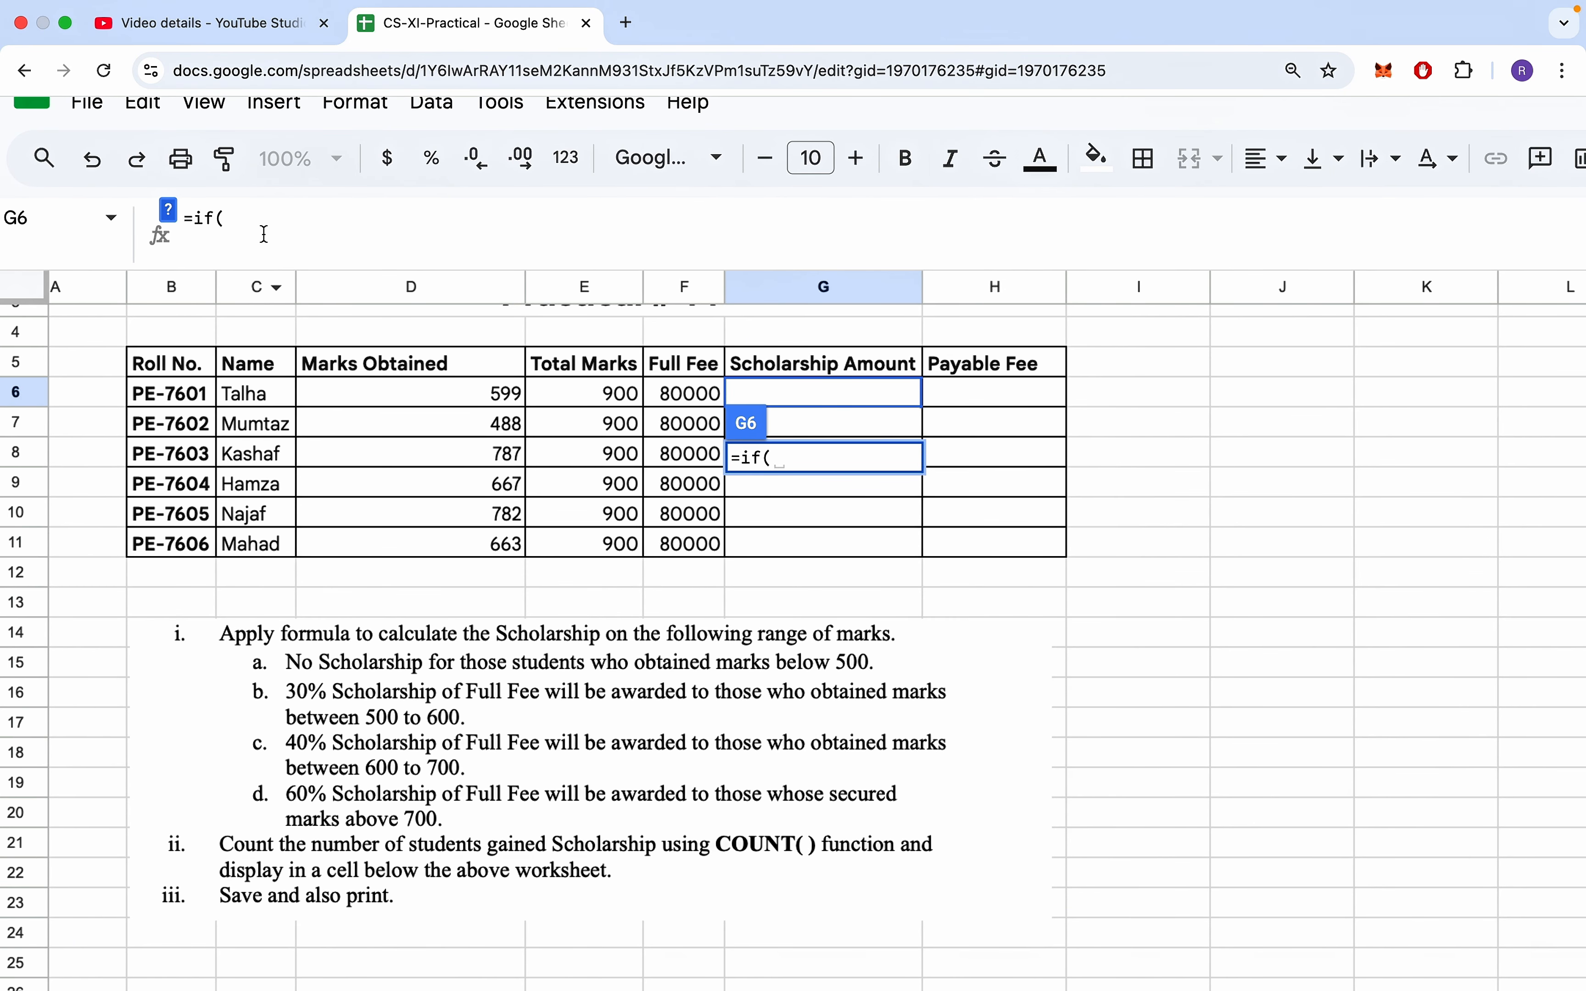
pyautogui.click(493, 391)
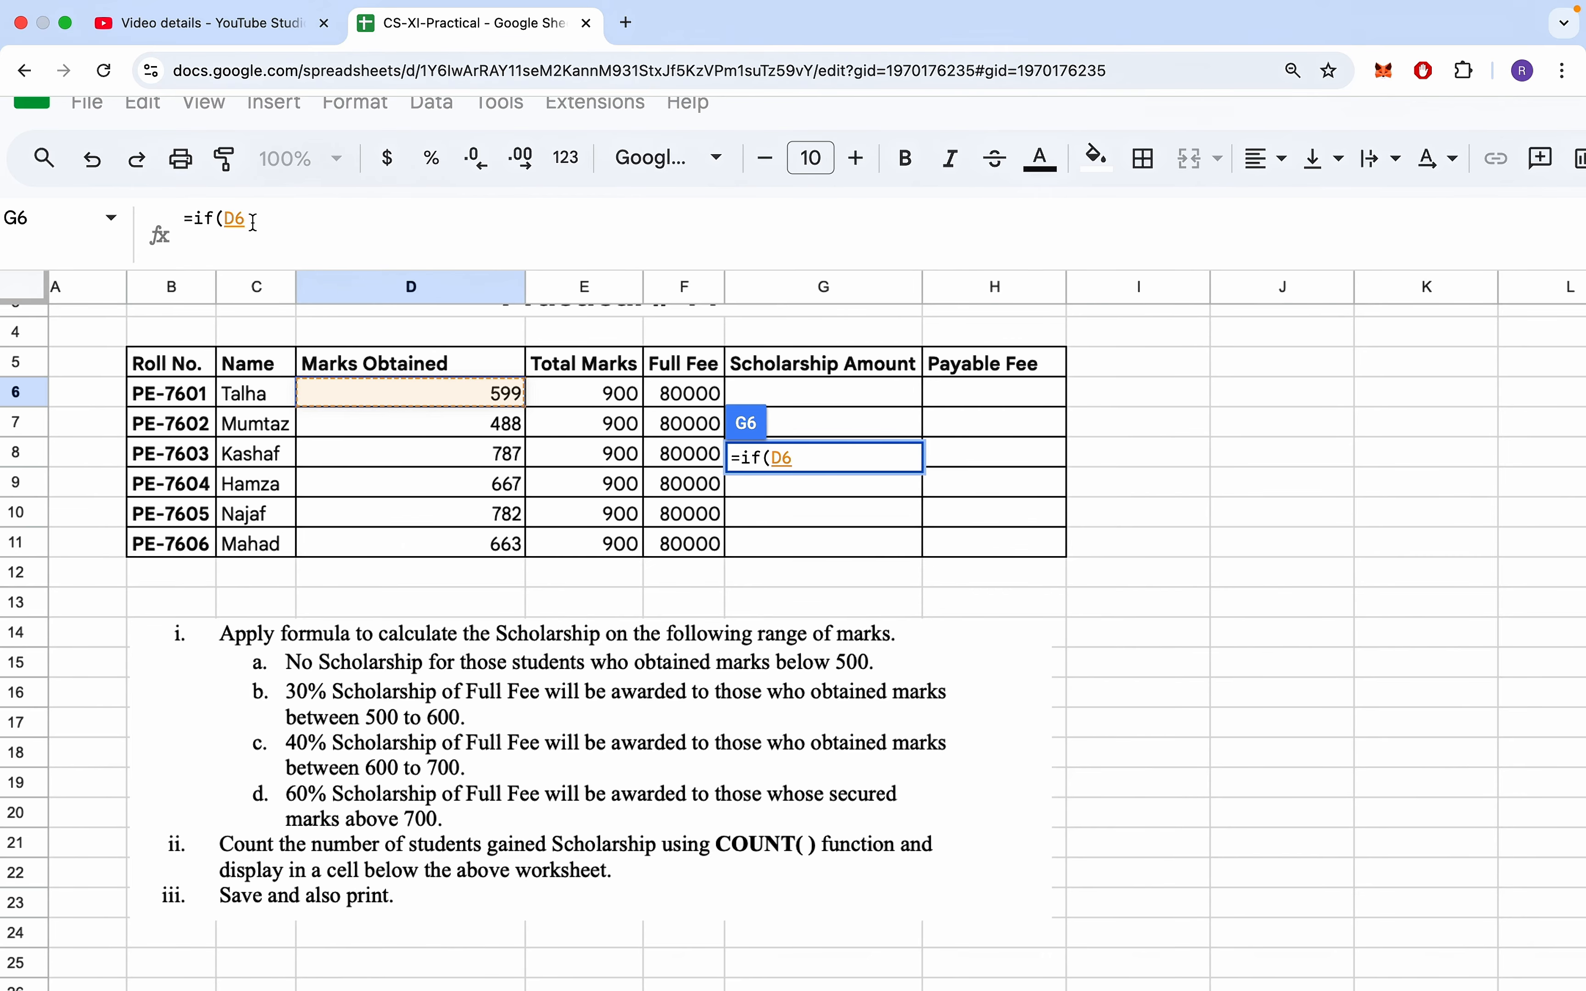
pyautogui.write('<500')
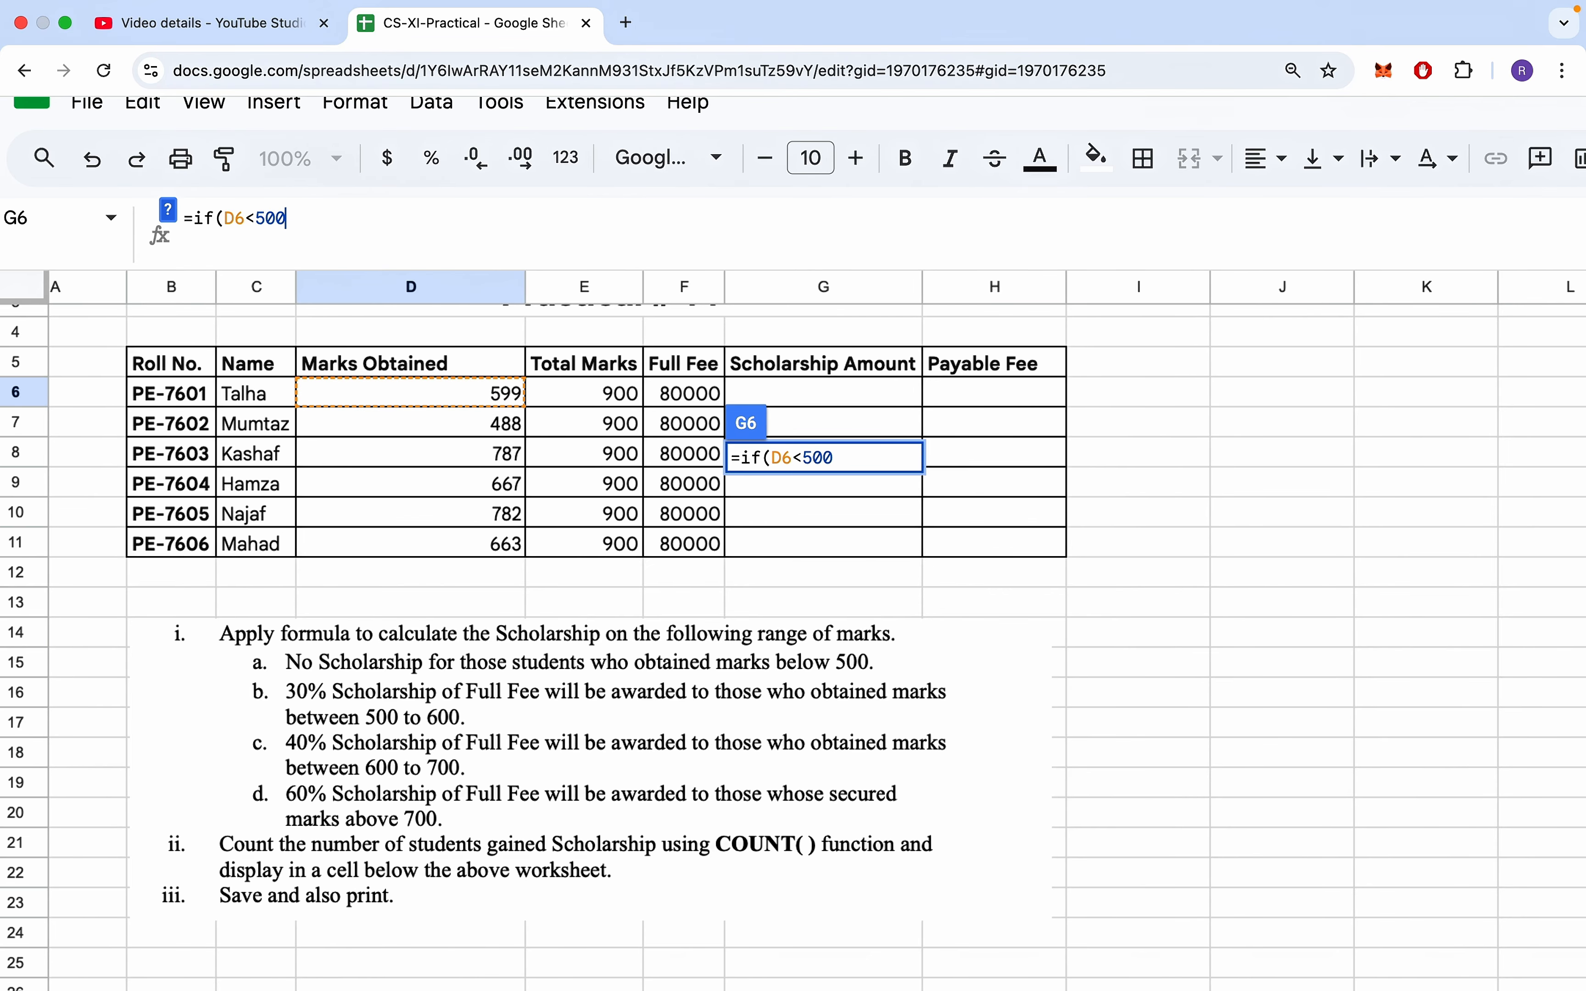
pyautogui.write(',')
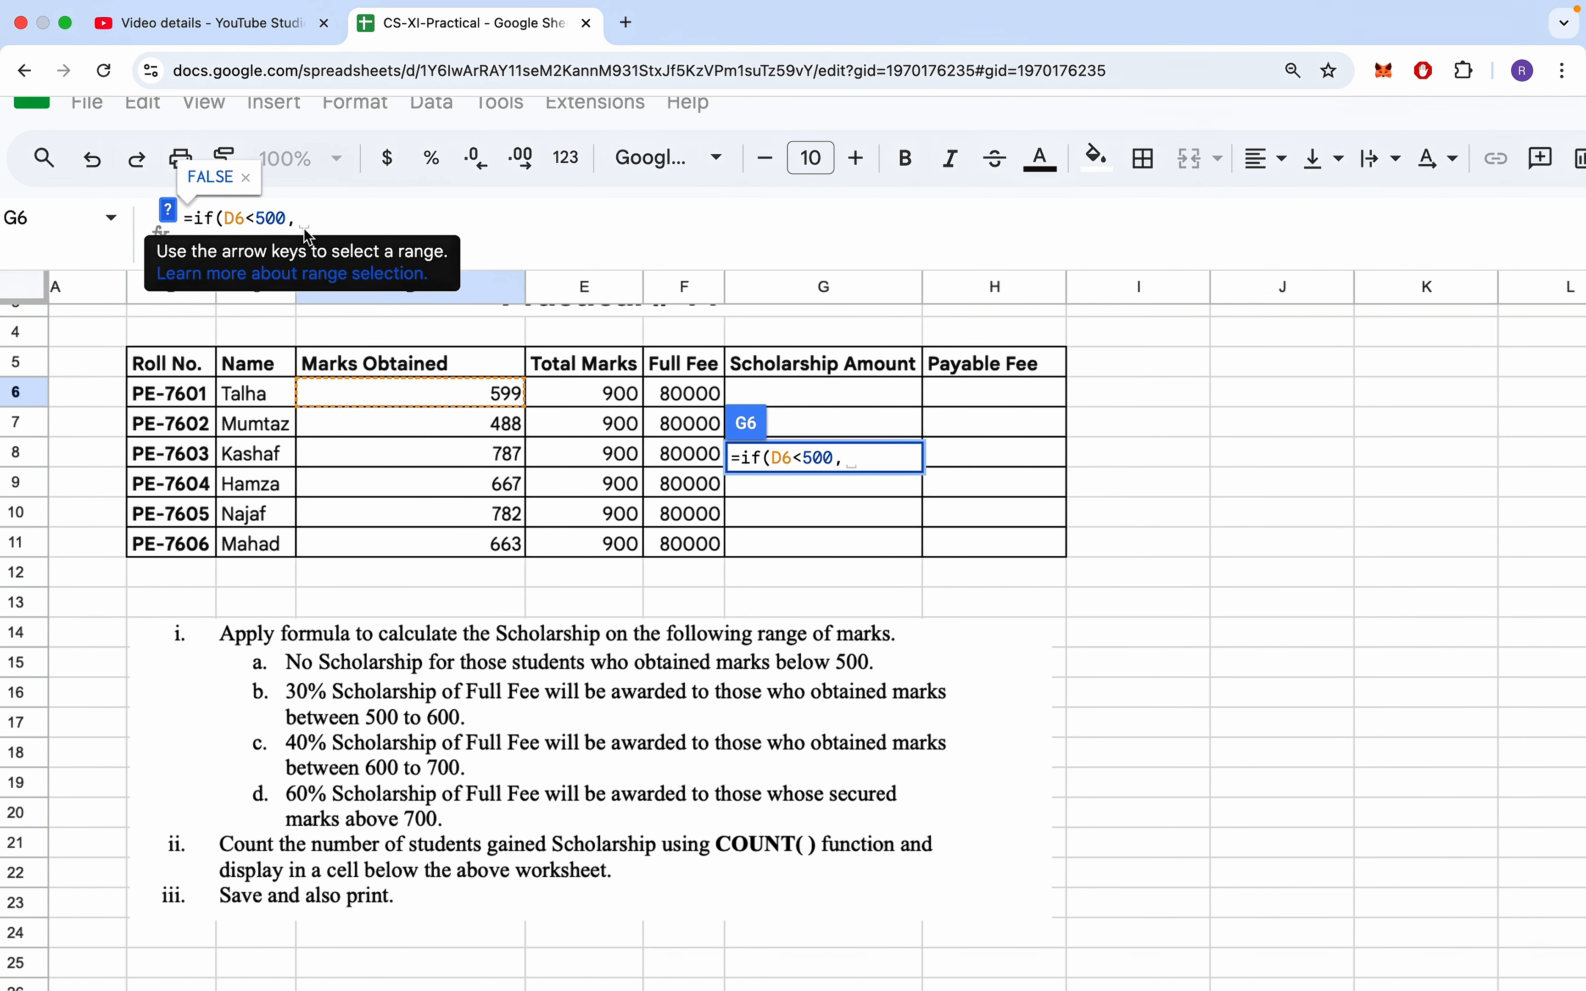
pyautogui.write('0')
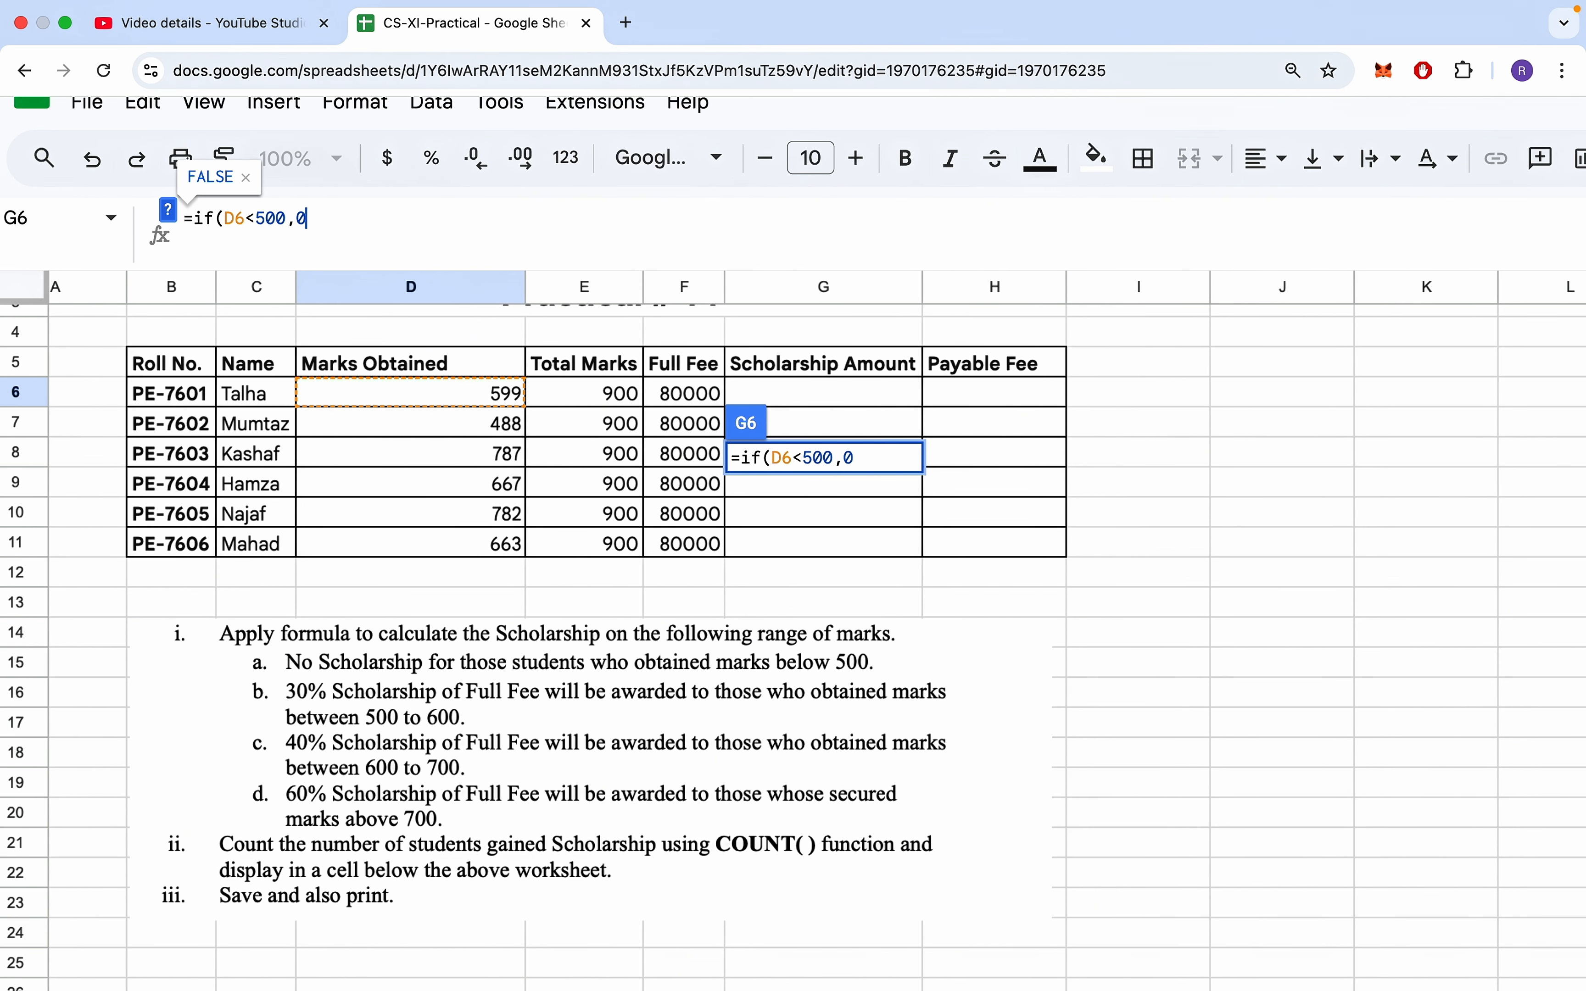
pyautogui.write(',')
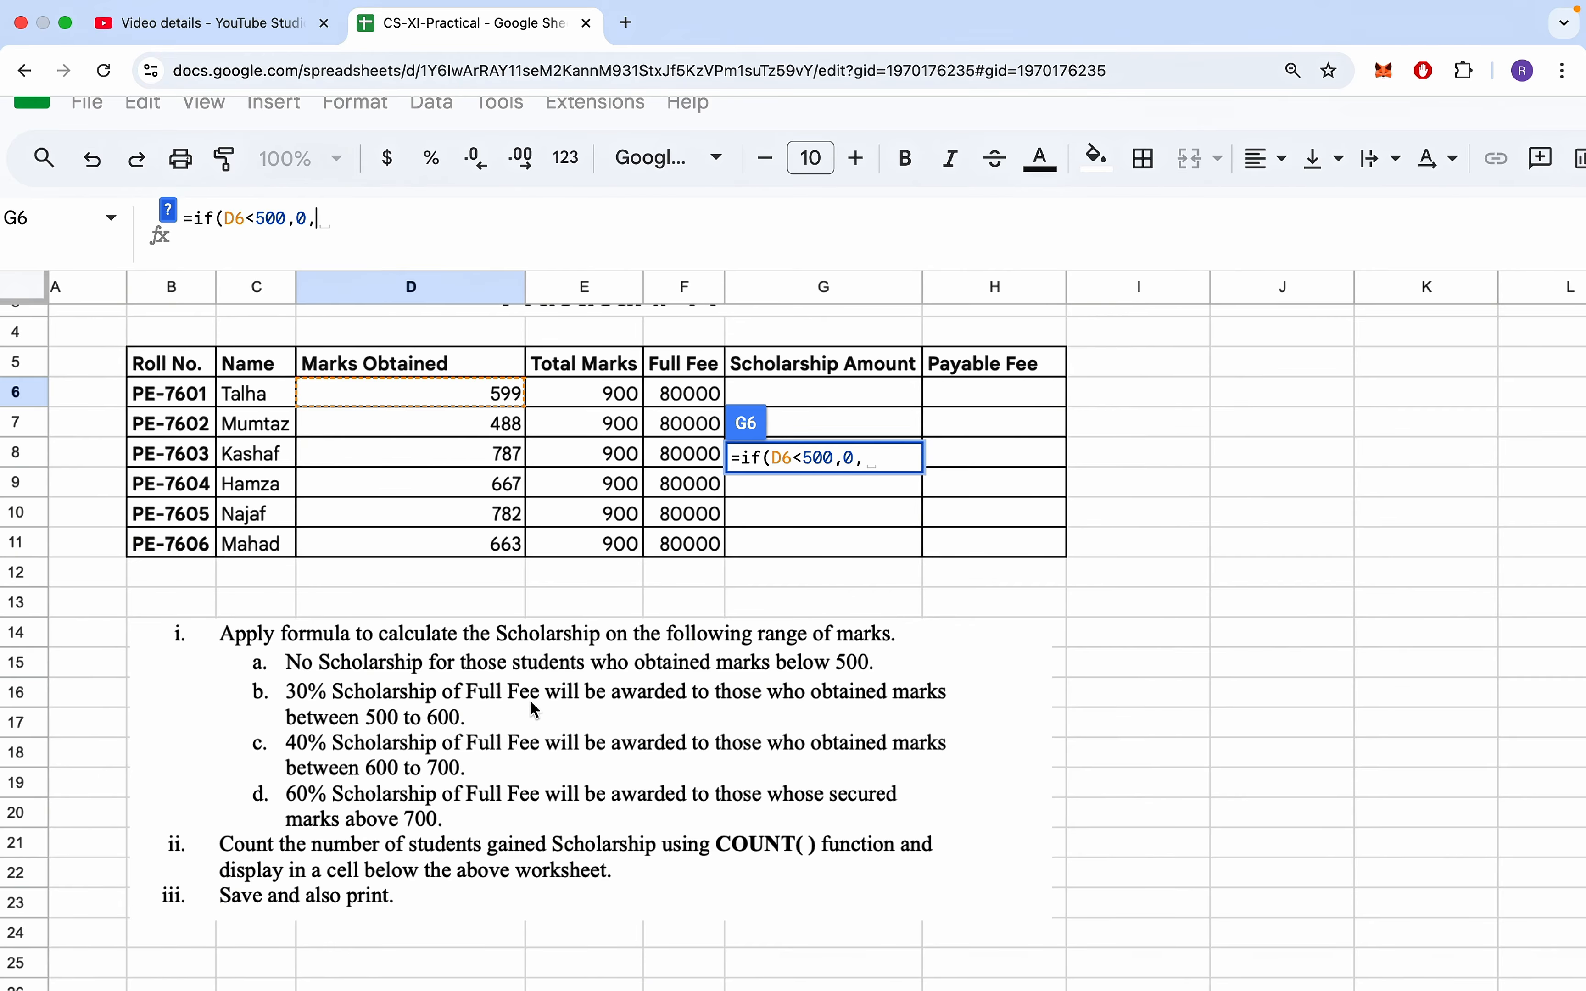
# - Nest a second IF in the G6 formula that returns F6*30% when D6<=600
pyautogui.write('if')
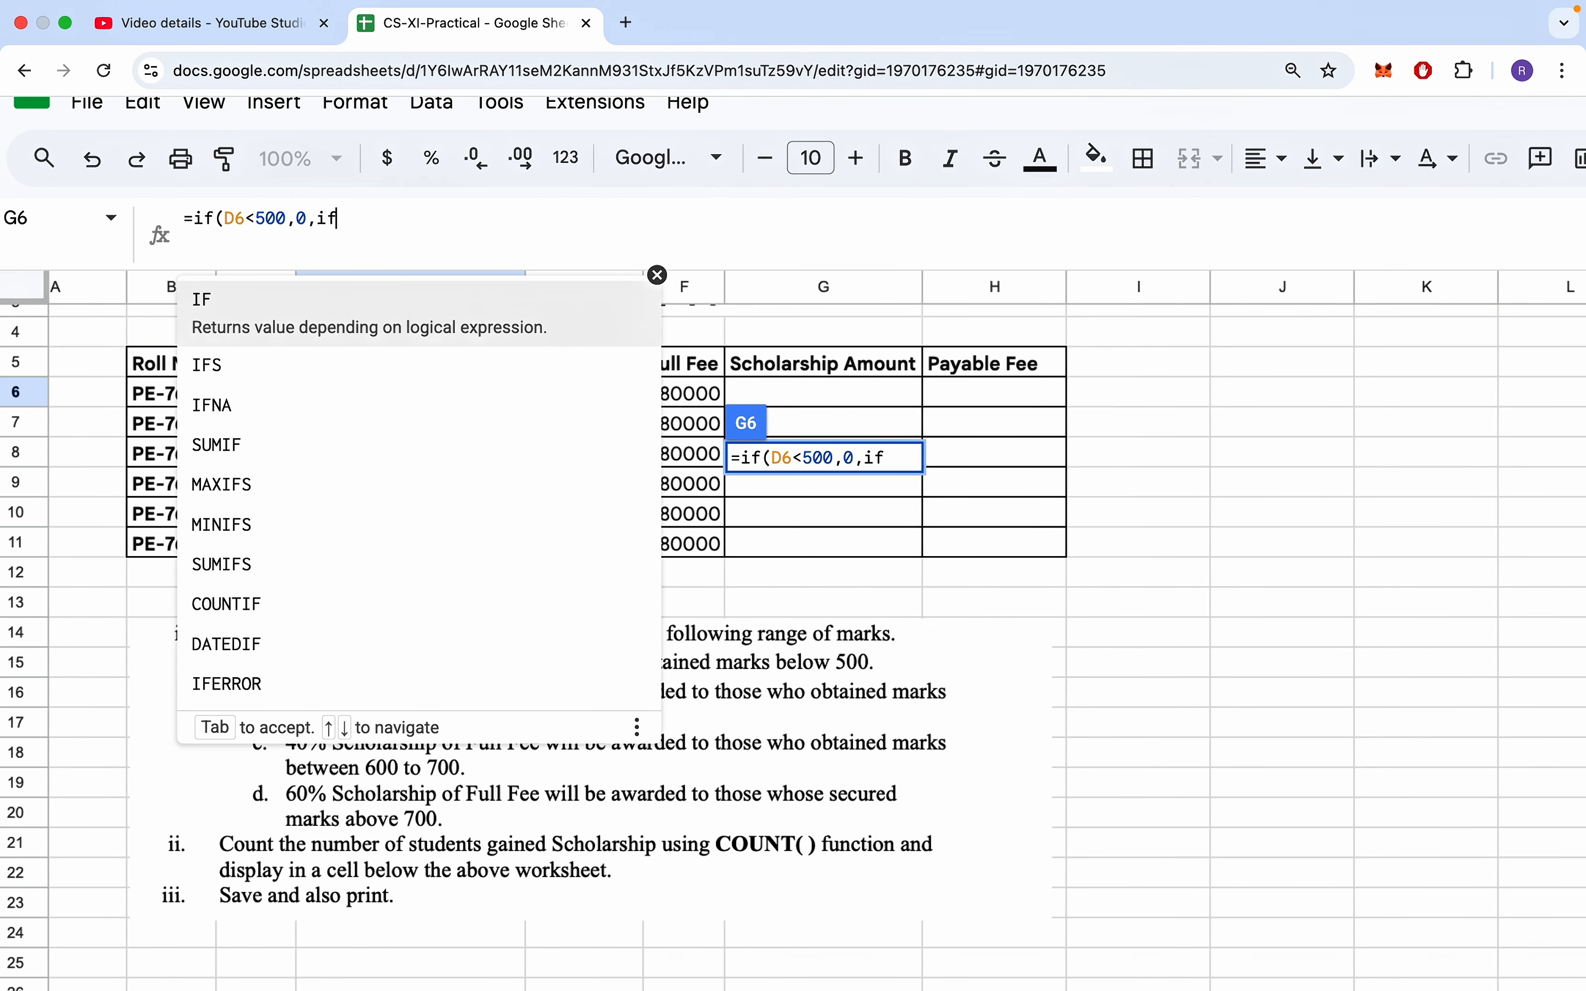
pyautogui.write('(')
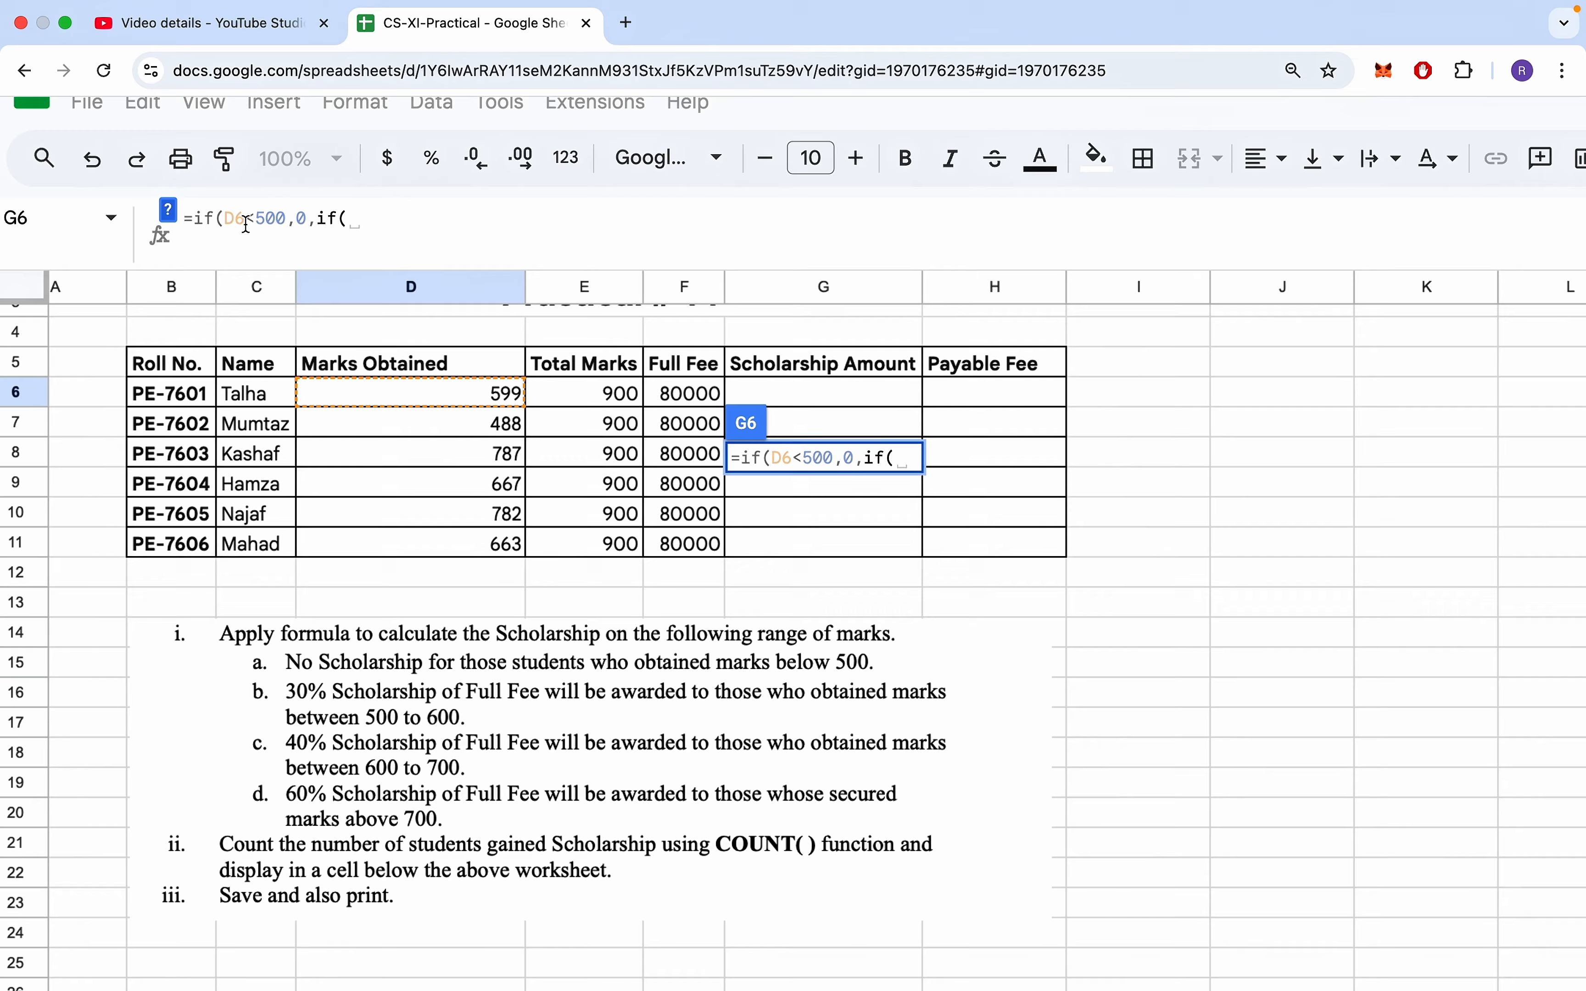
pyautogui.moveTo(196, 213); pyautogui.dragTo(352, 223)
pyautogui.click(289, 213)
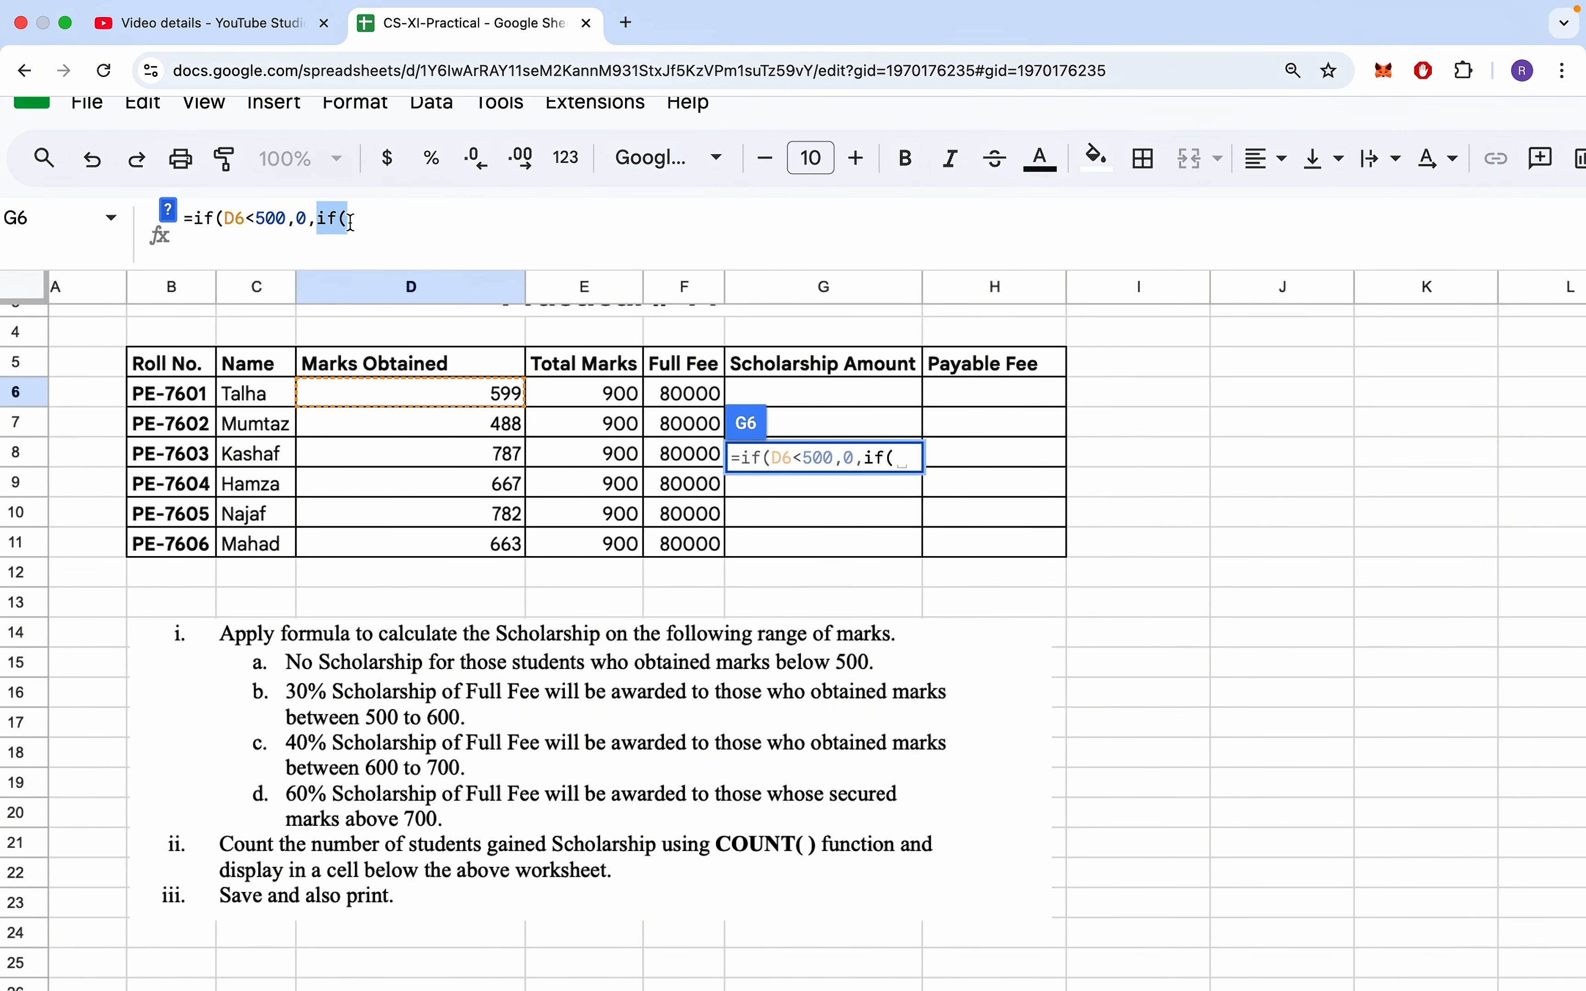
pyautogui.click(361, 221)
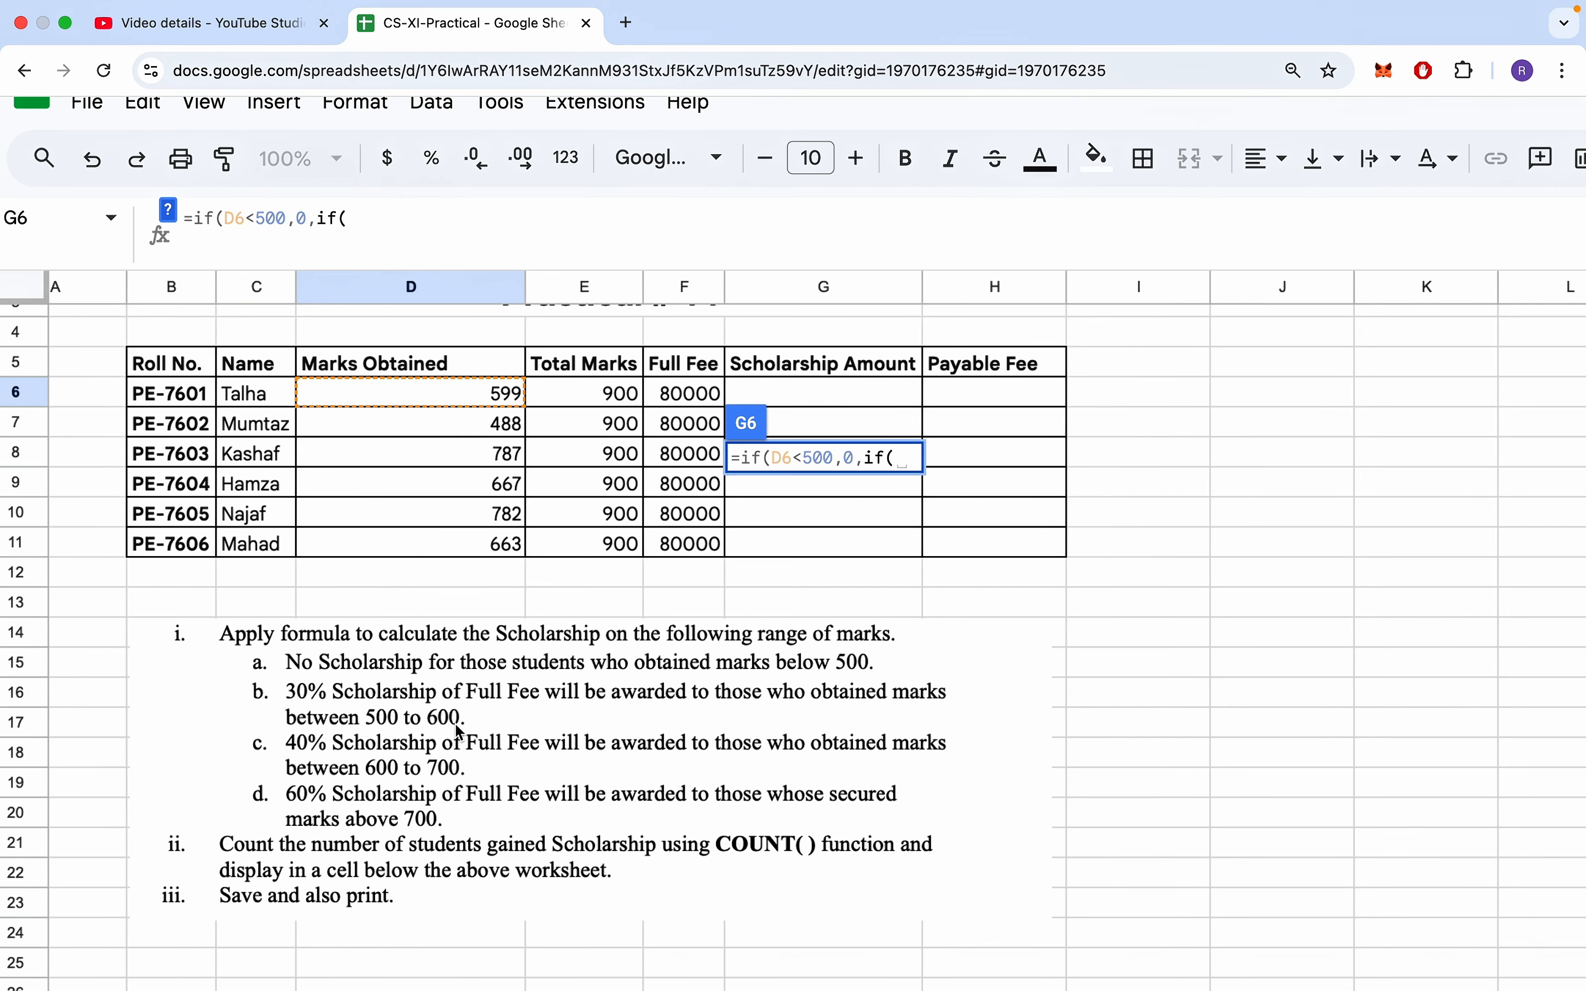
pyautogui.click(422, 394)
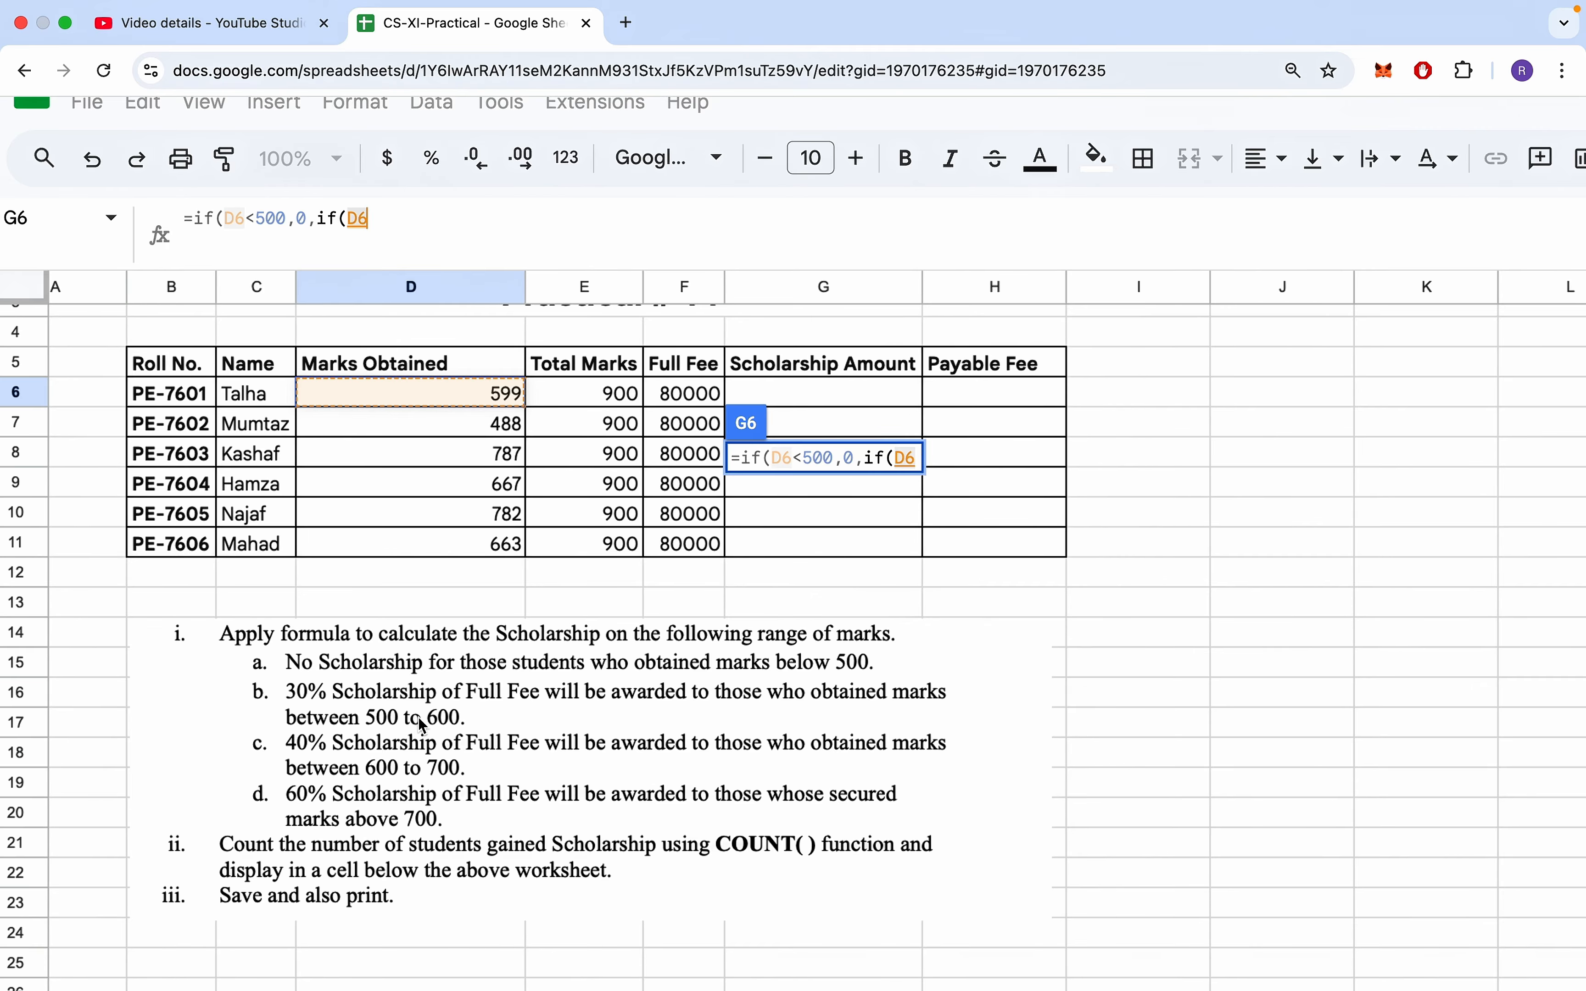
pyautogui.write('<=600')
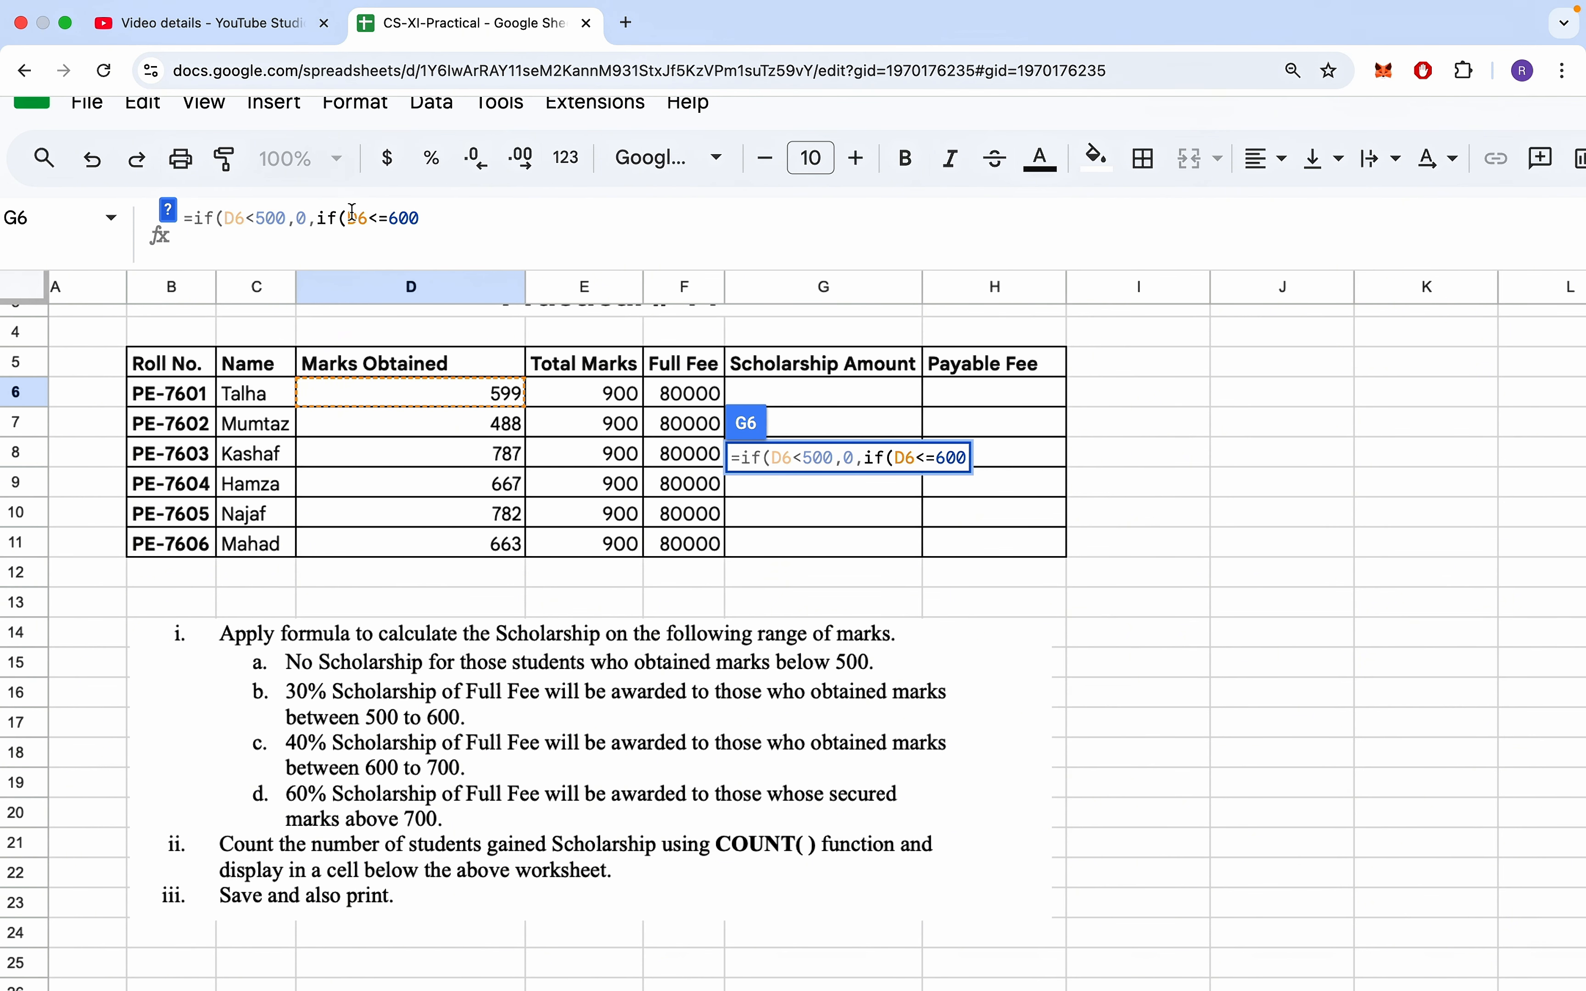
pyautogui.write(',')
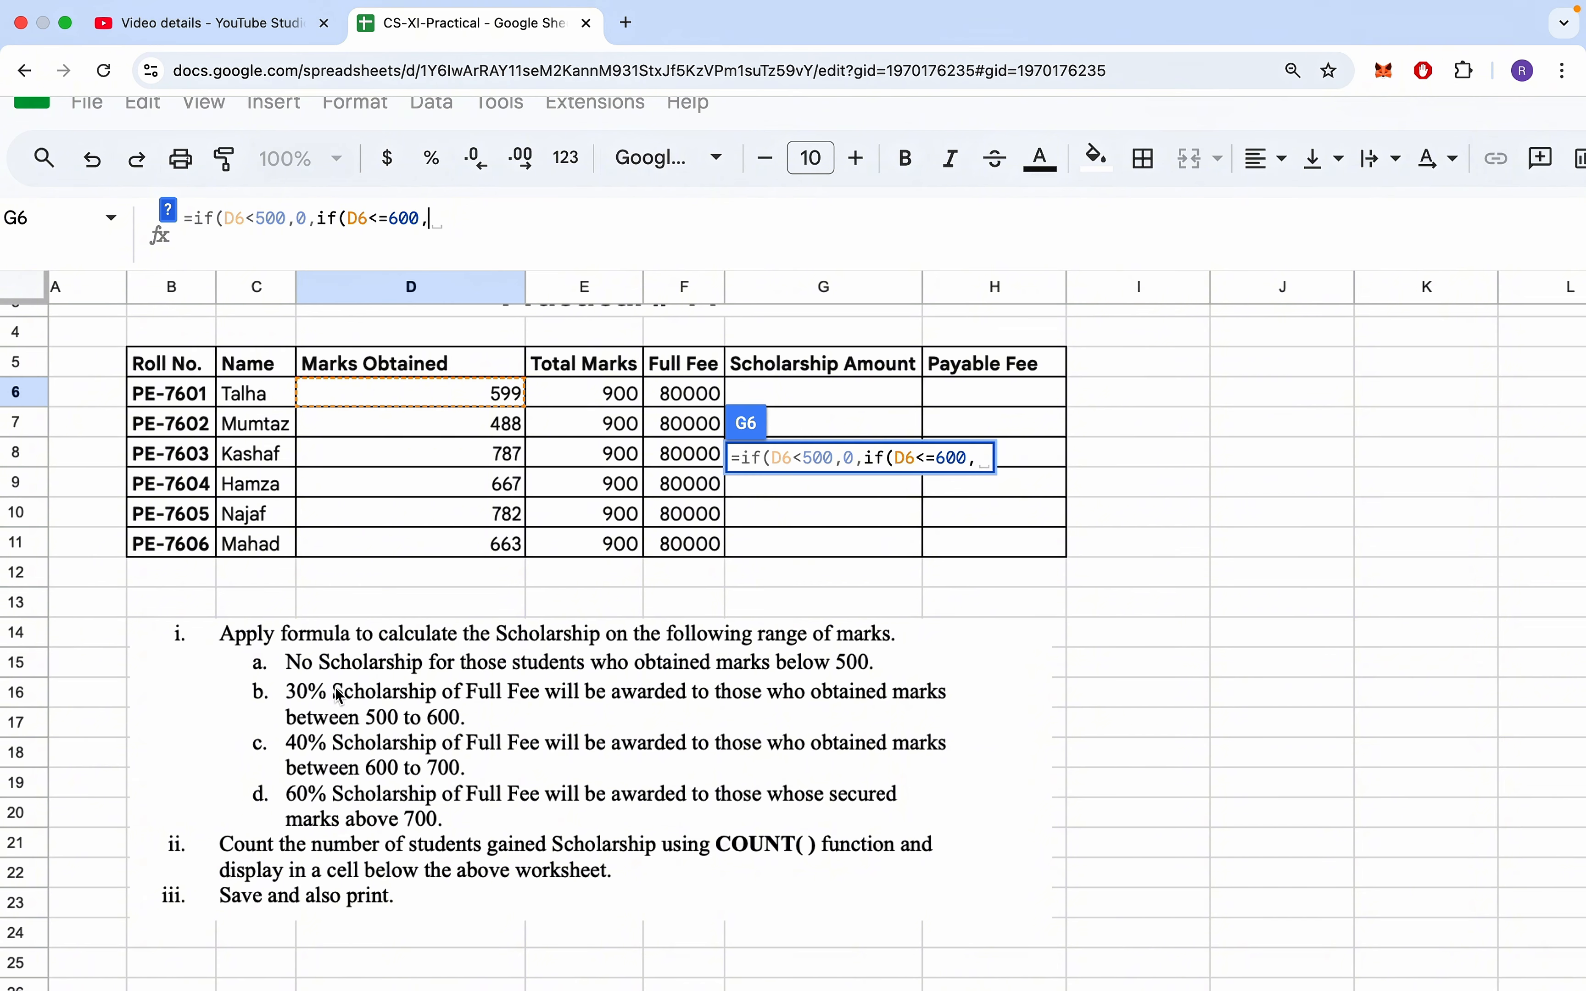
pyautogui.click(688, 395)
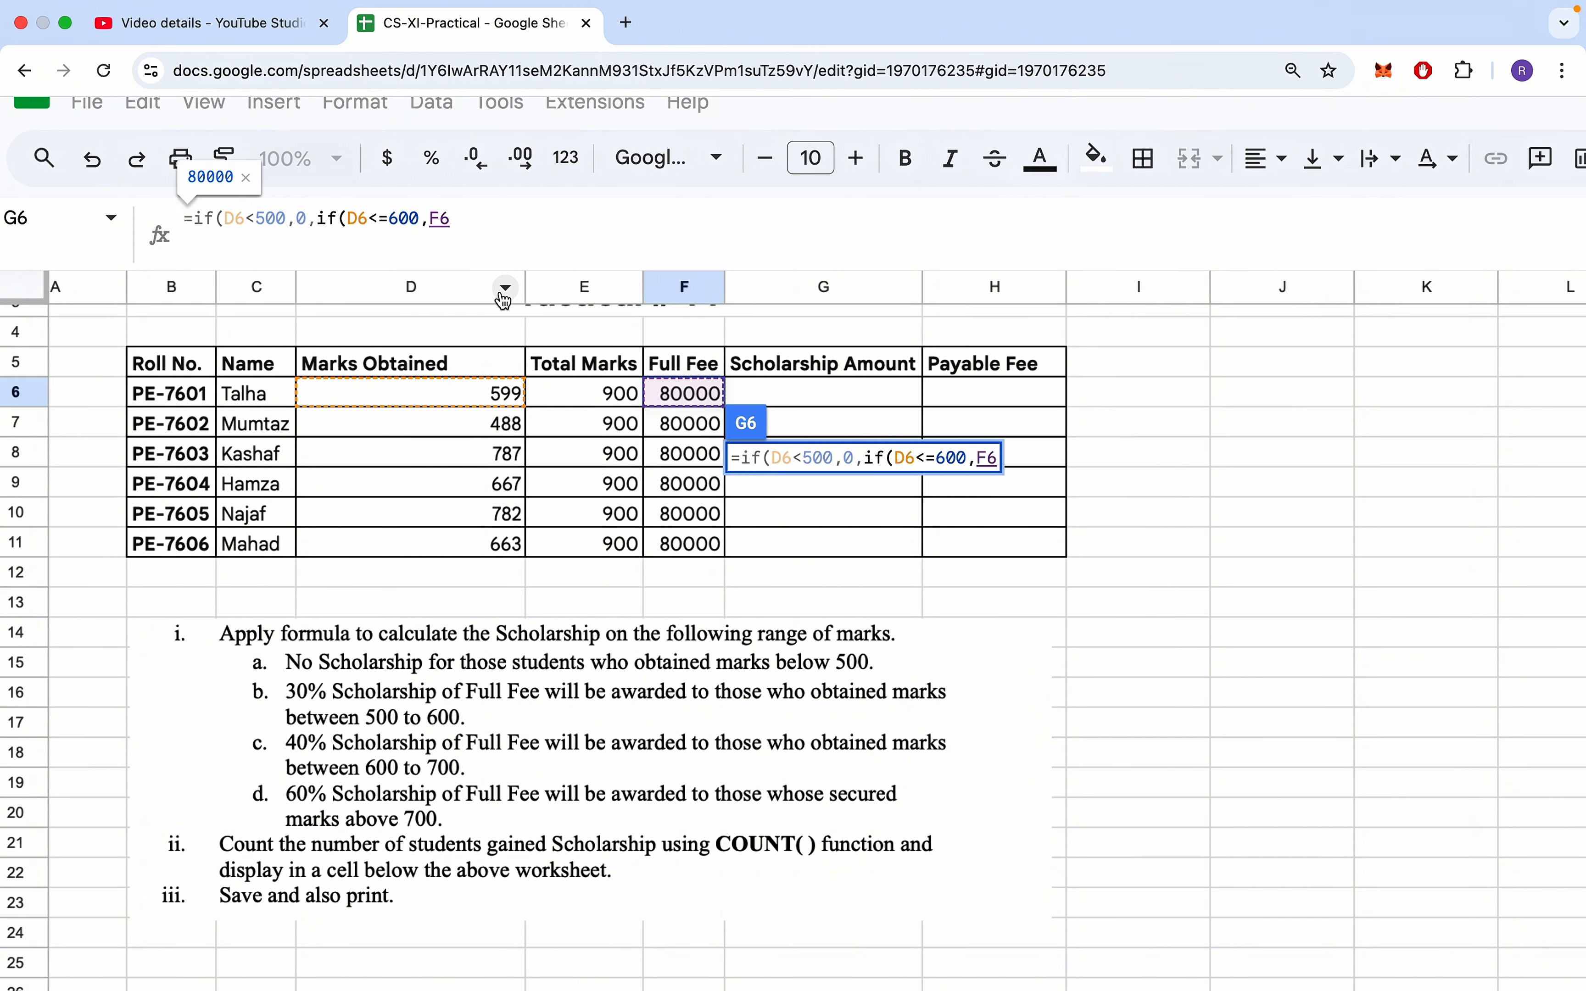
pyautogui.write('*')
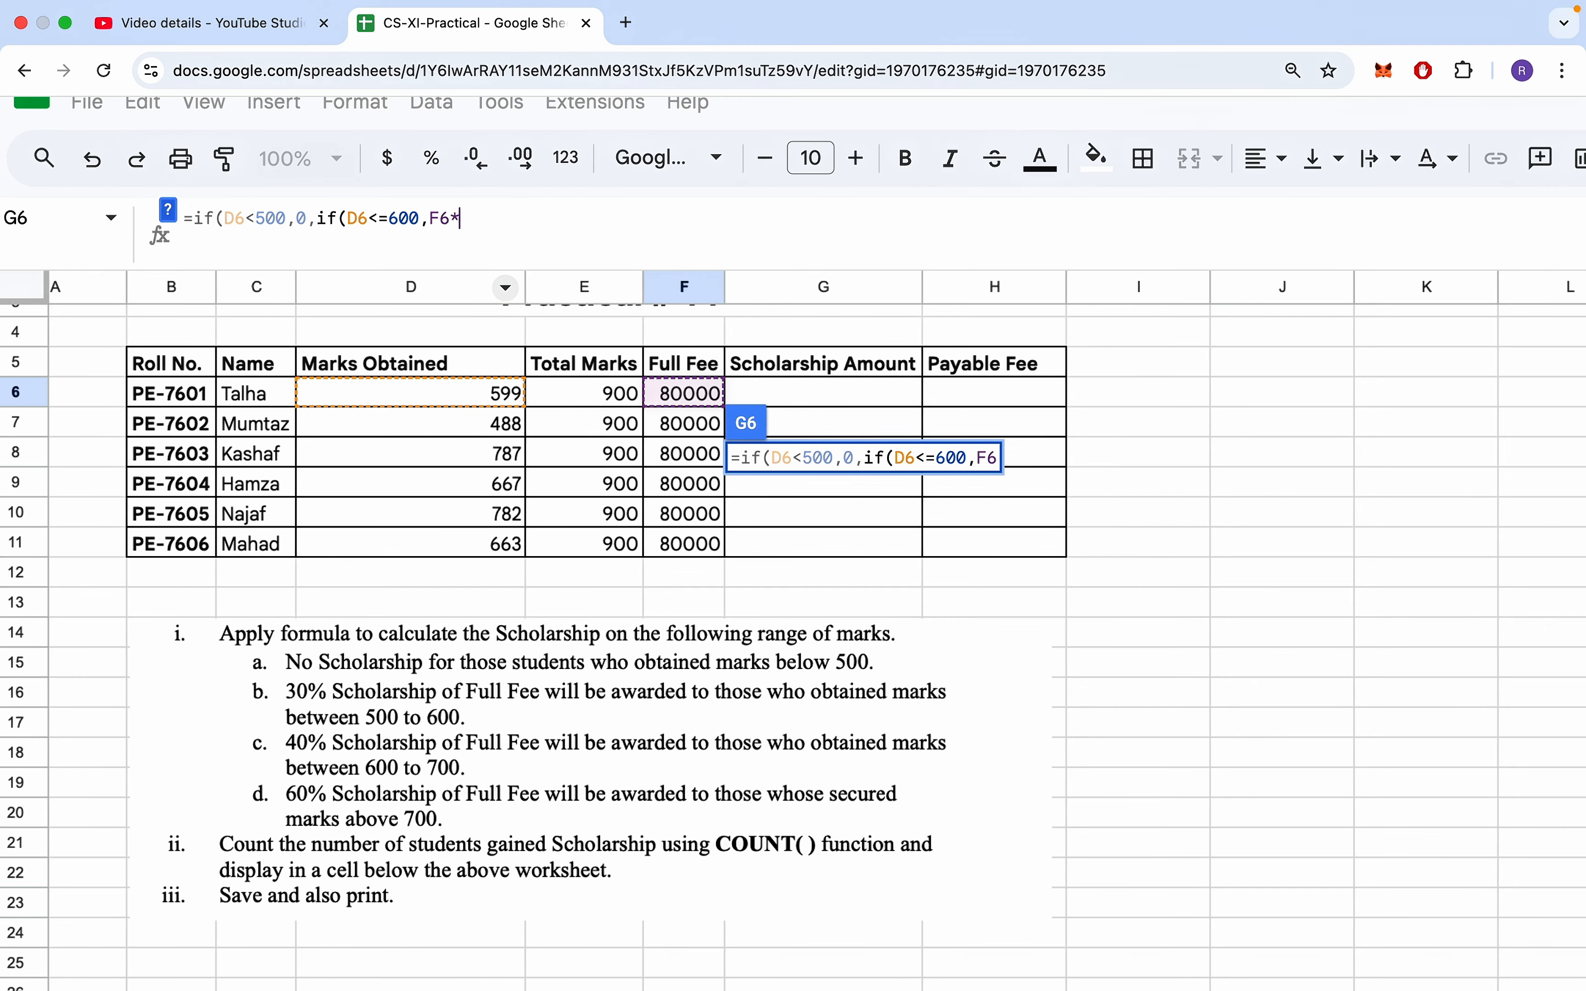
pyautogui.write('30')
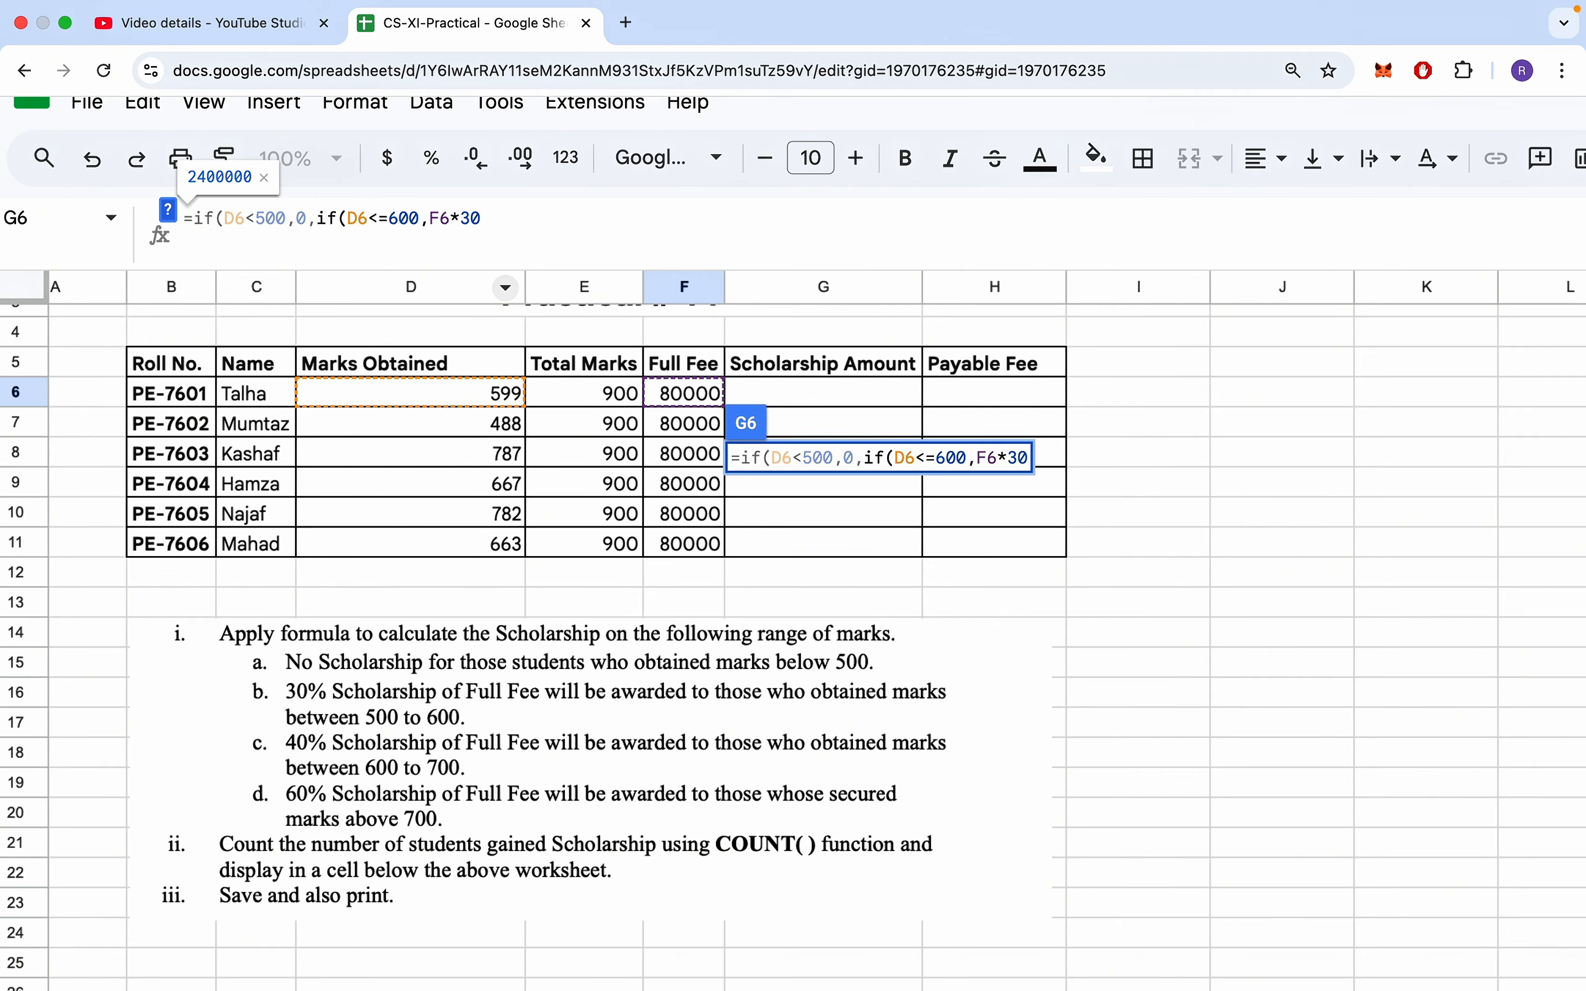
pyautogui.write('%')
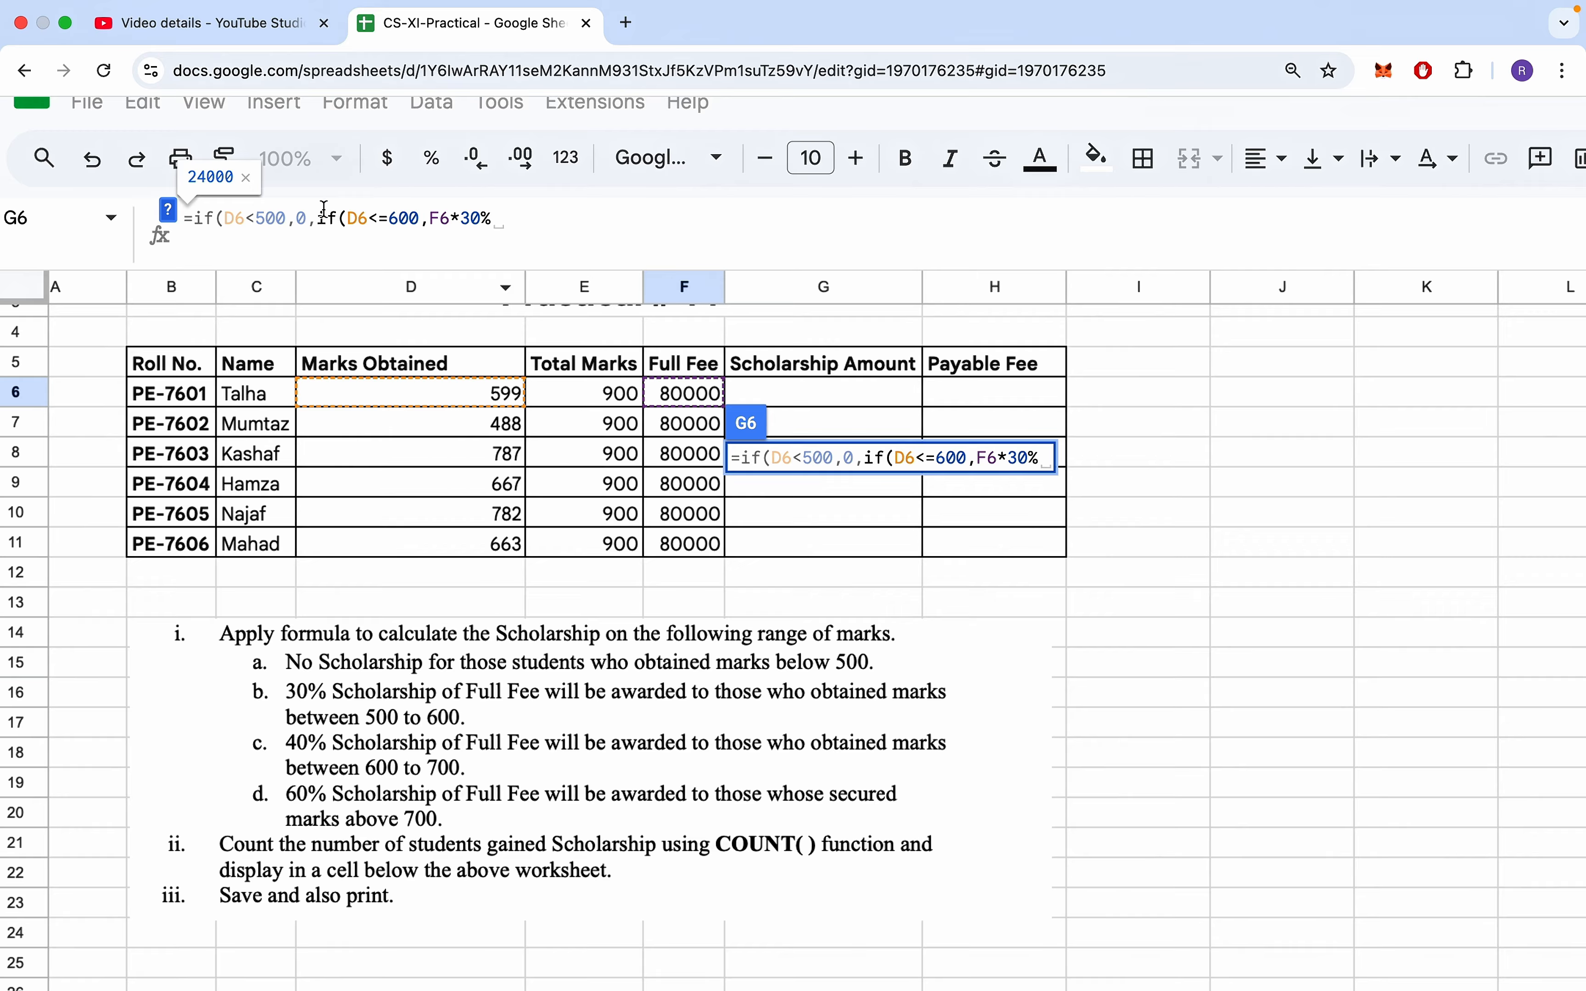
pyautogui.moveTo(326, 219); pyautogui.dragTo(504, 223)
pyautogui.click(393, 220)
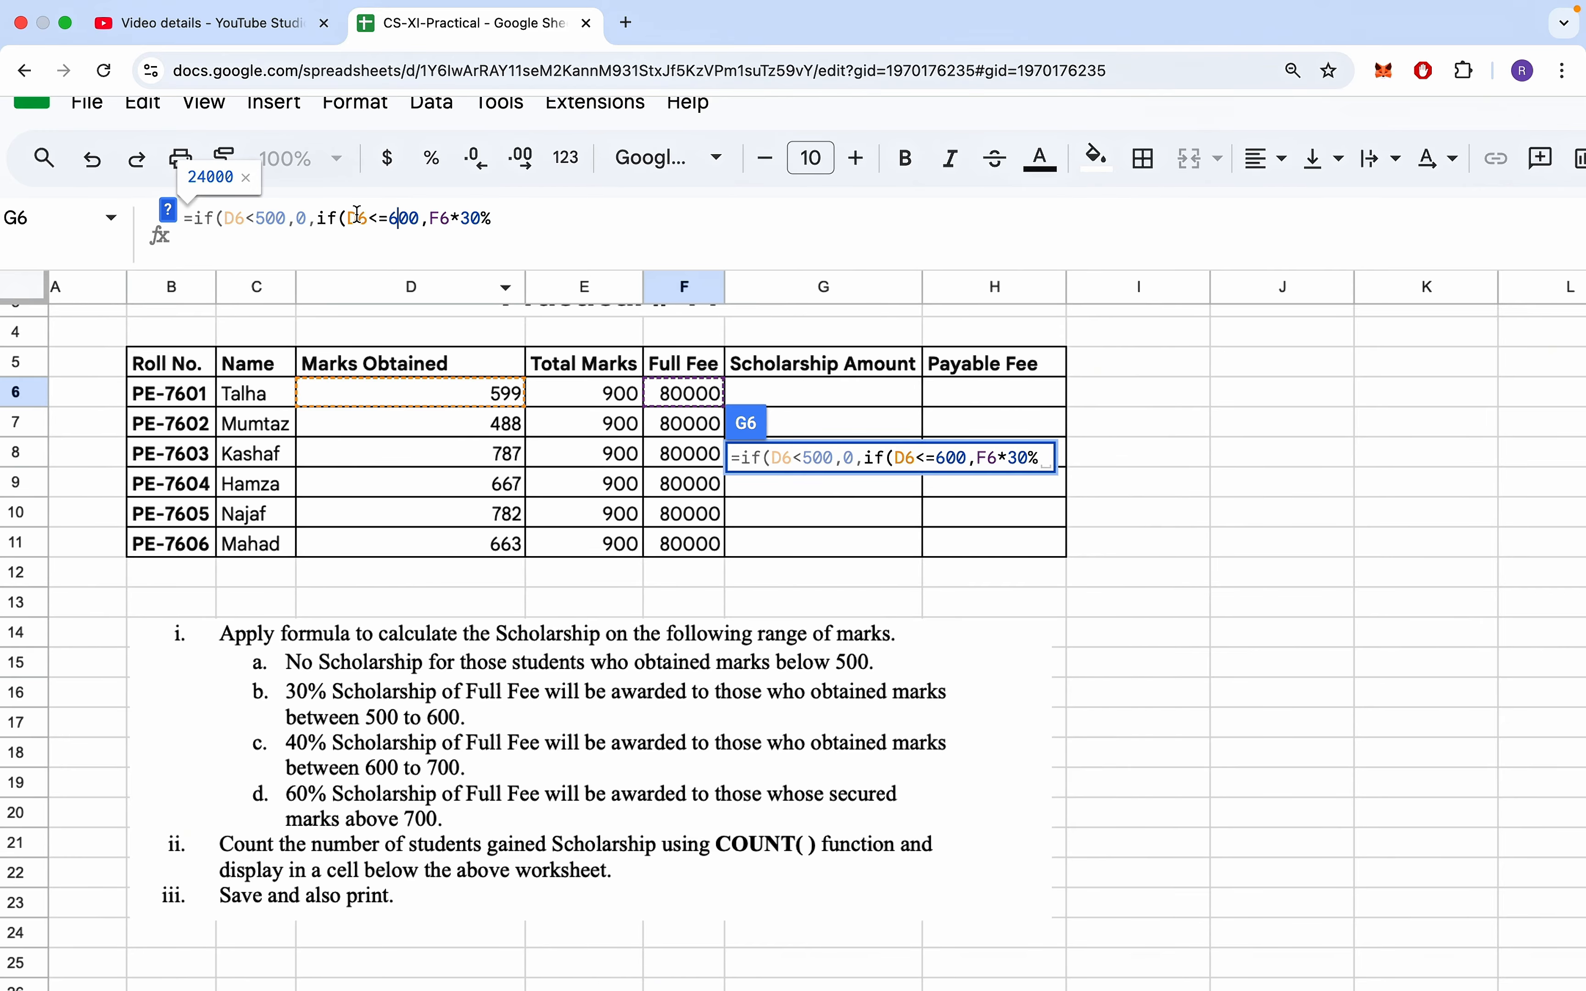
pyautogui.moveTo(347, 220); pyautogui.dragTo(499, 225)
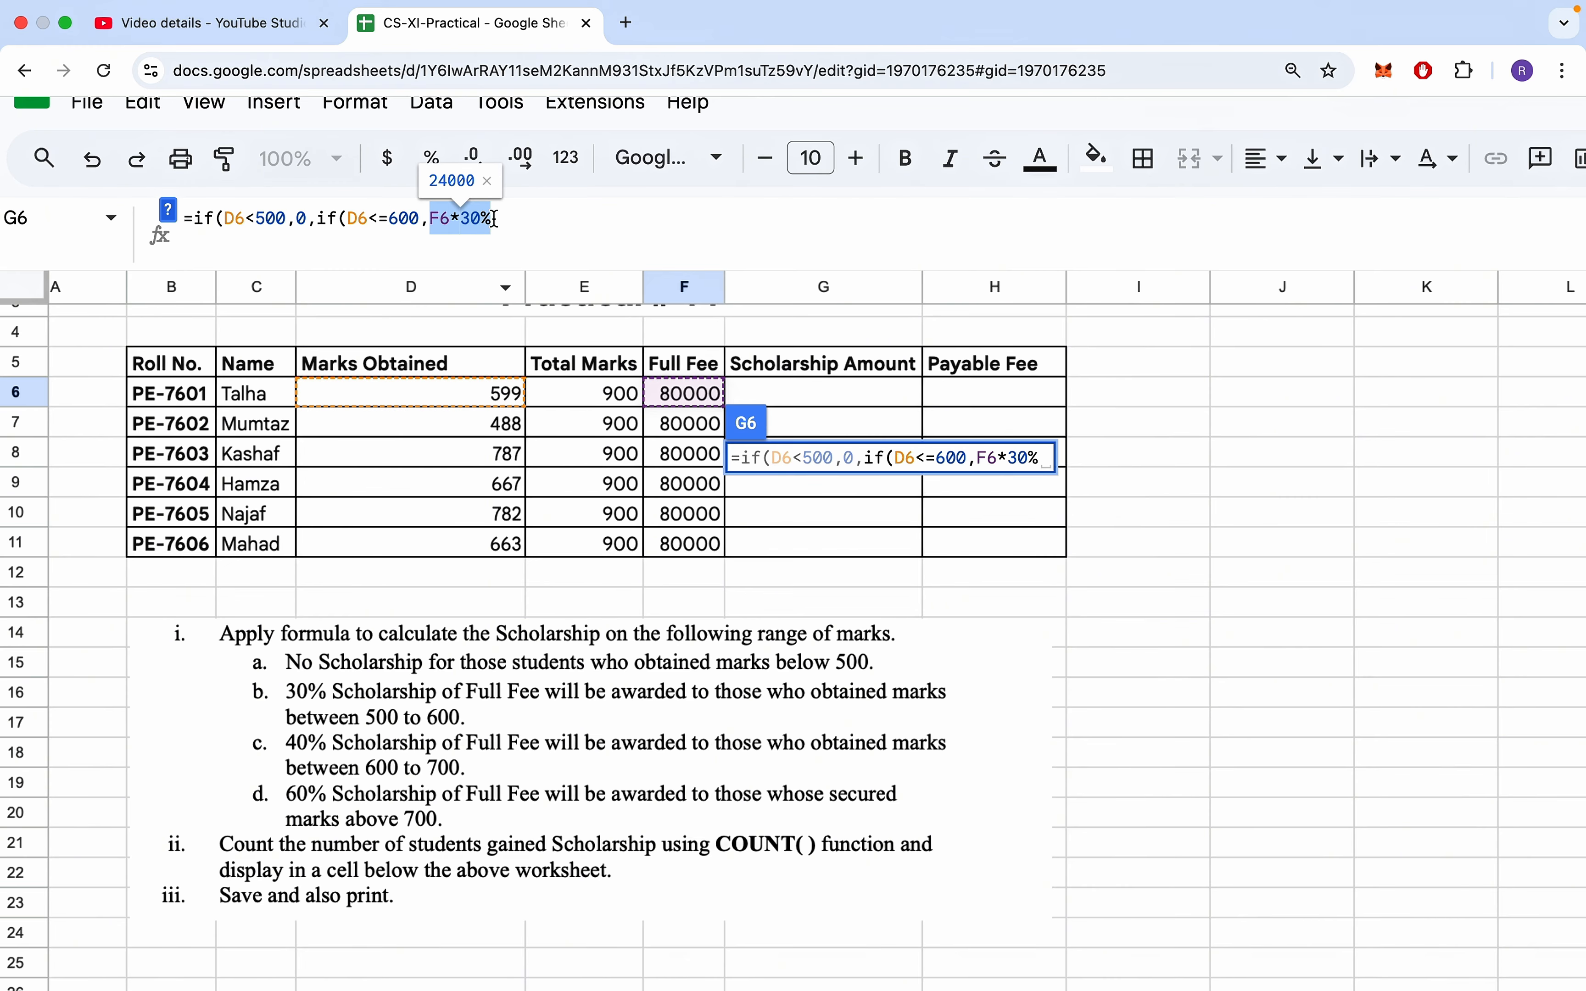
# - Append a third nested IF to the end of the G6 formula, returning F6*40% when D6<=700
pyautogui.click(504, 219)
pyautogui.write(',if')
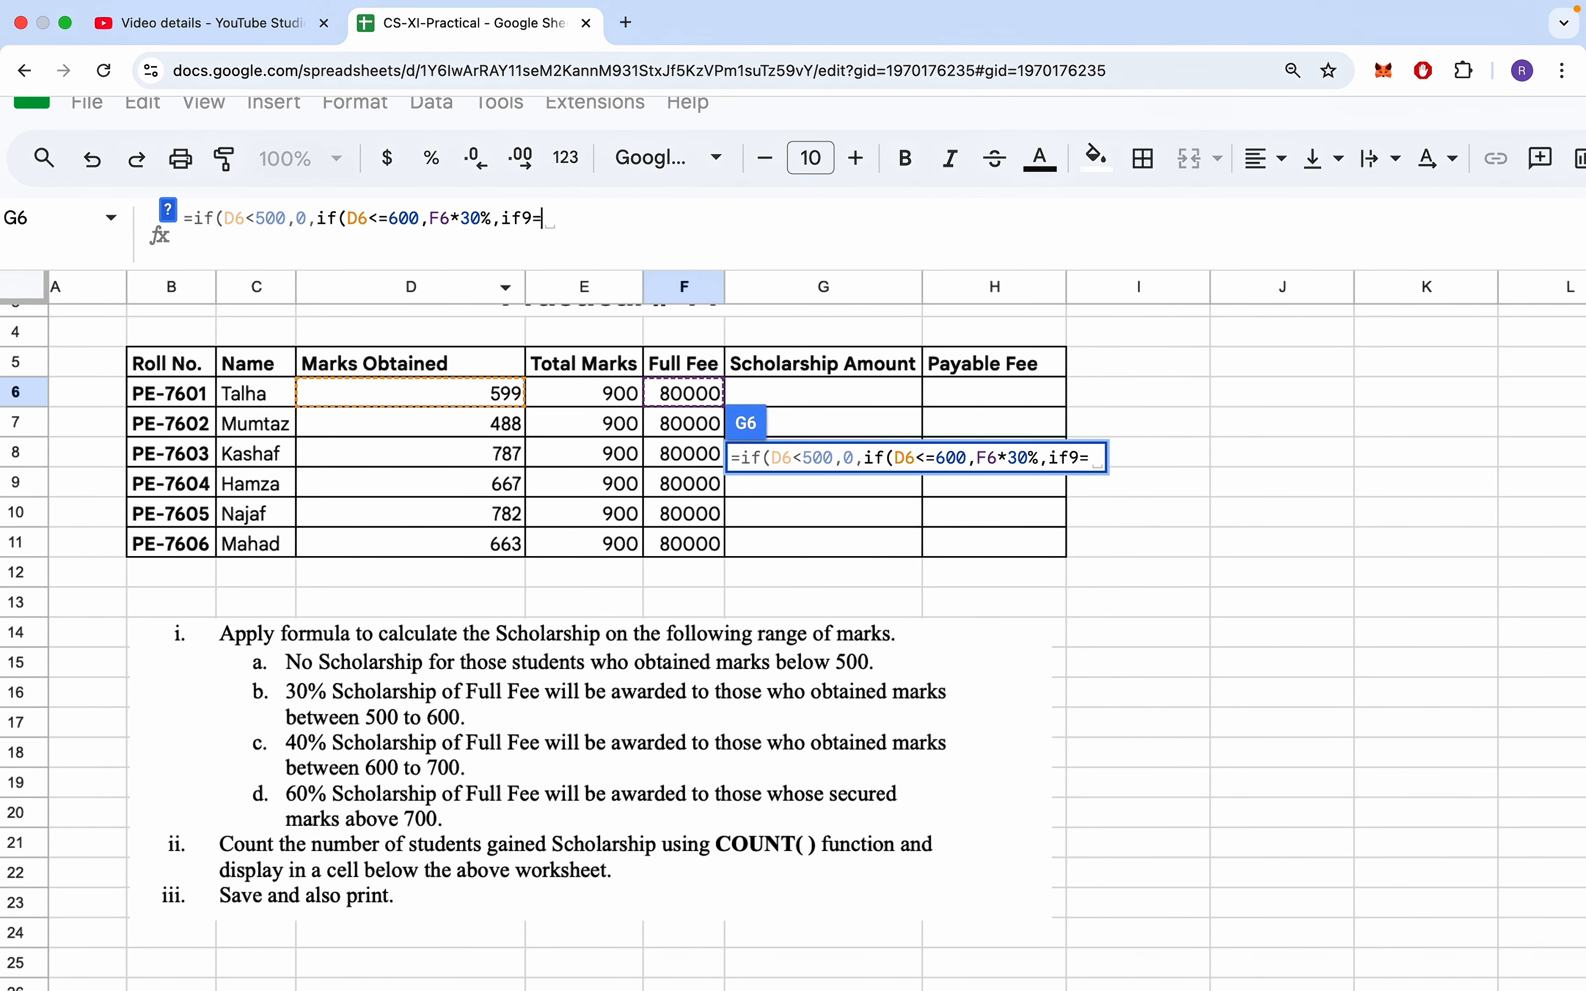
pyautogui.write('(')
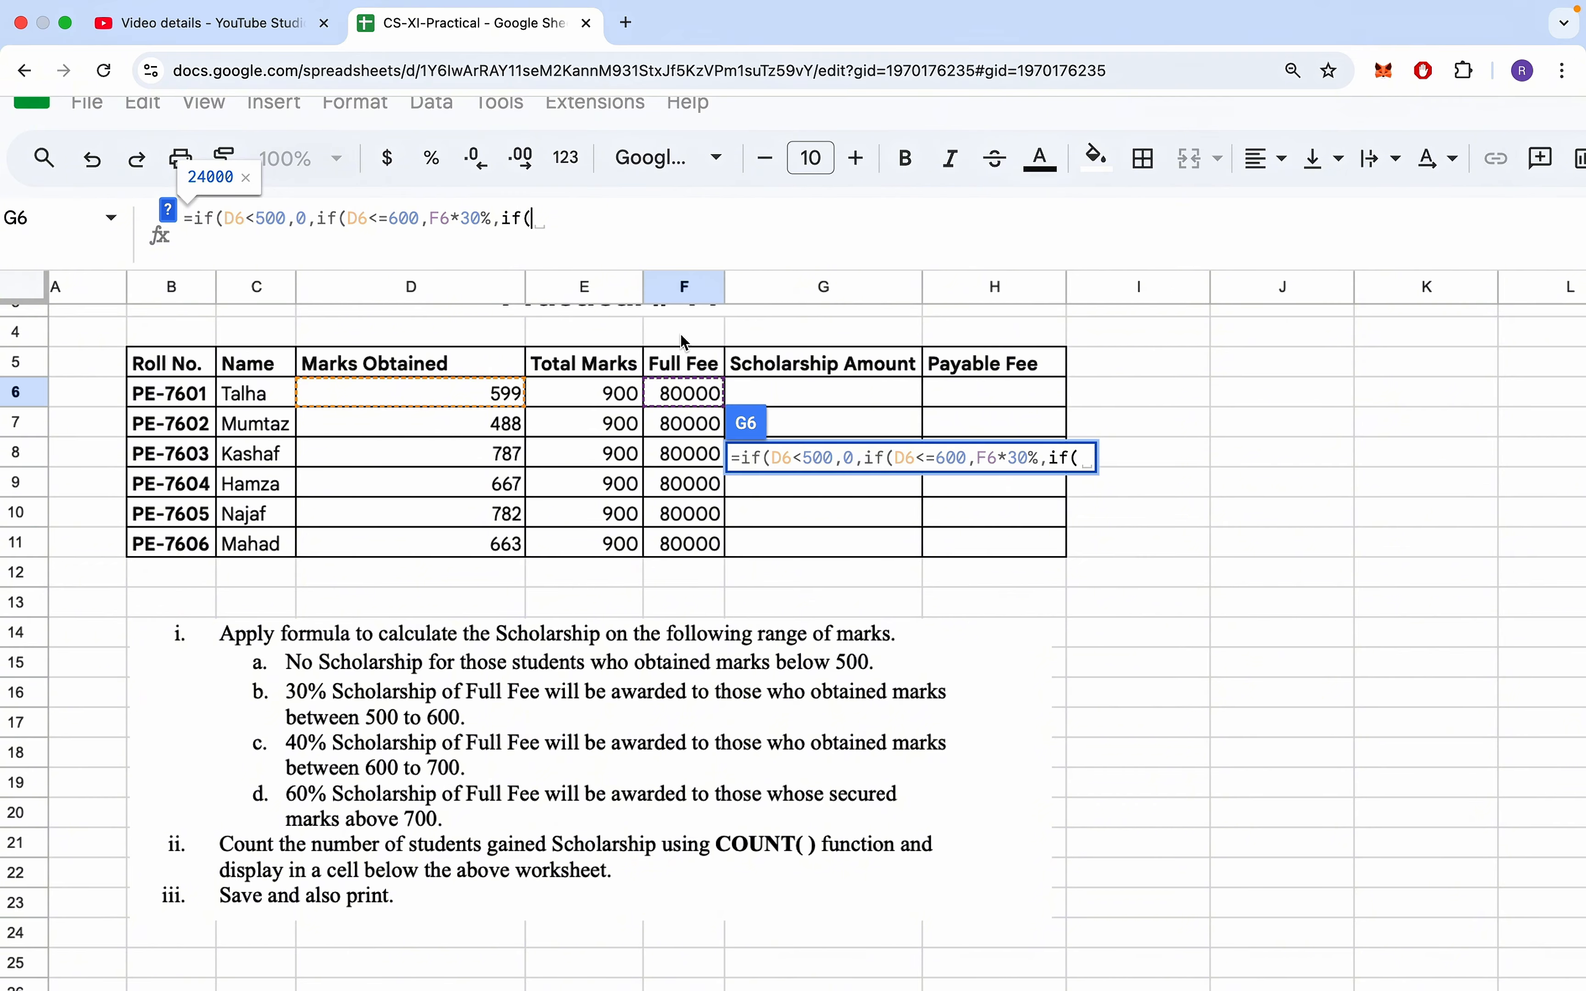
pyautogui.click(498, 401)
pyautogui.write('<=')
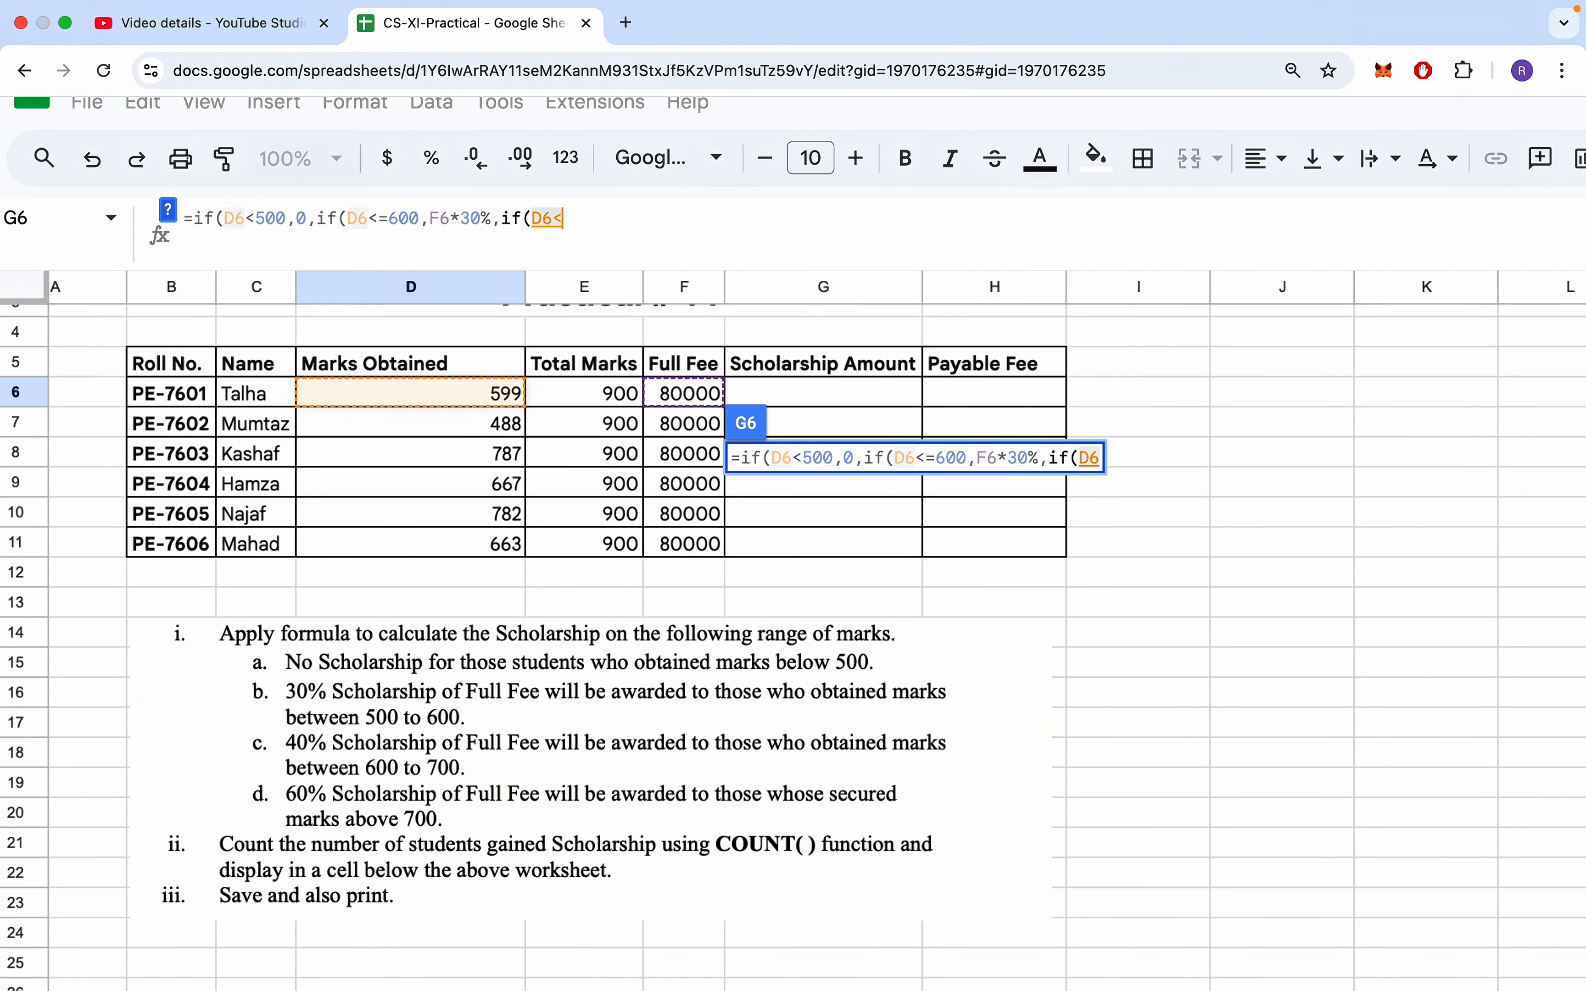
pyautogui.write('700,')
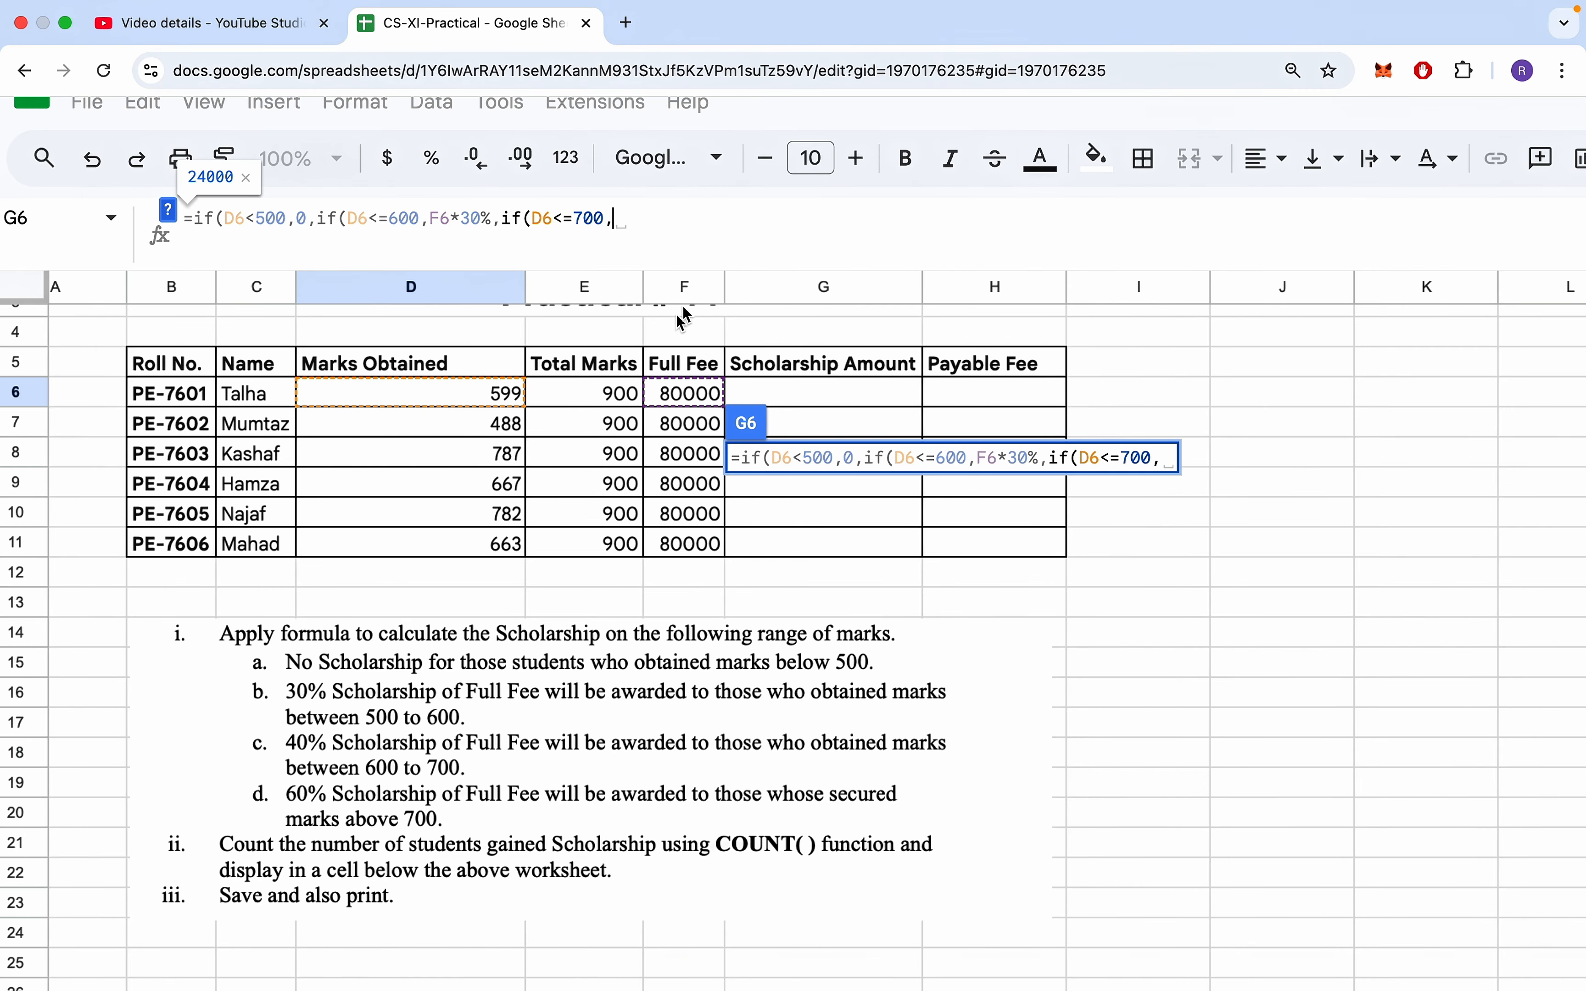
pyautogui.click(683, 401)
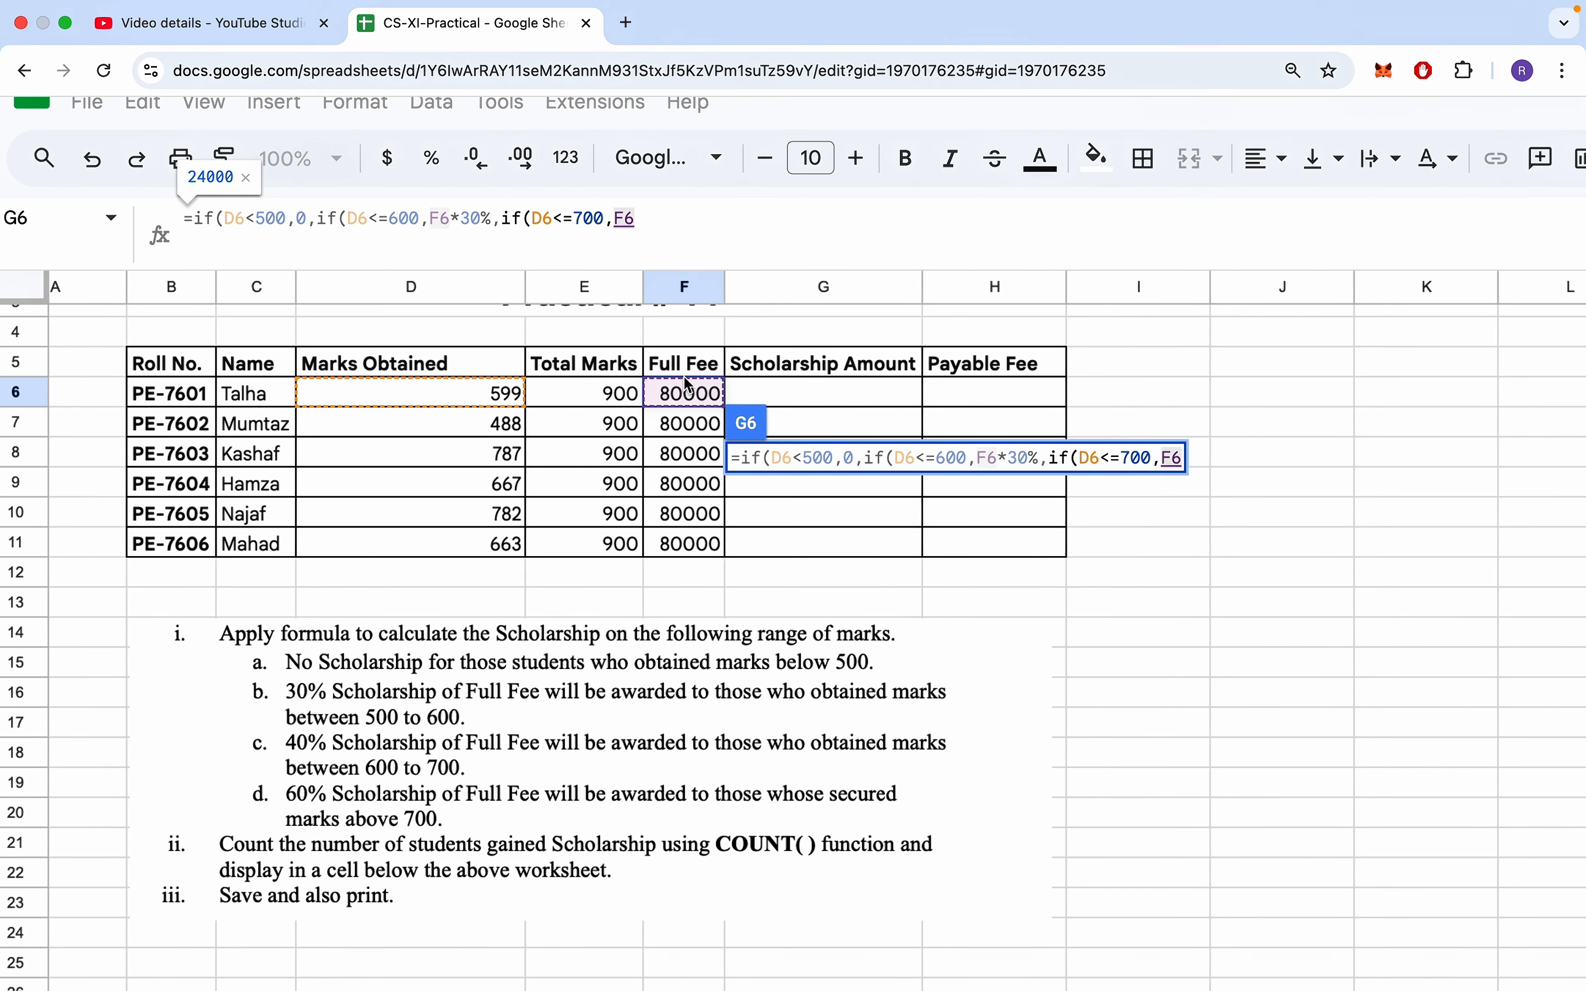
pyautogui.write('*40%')
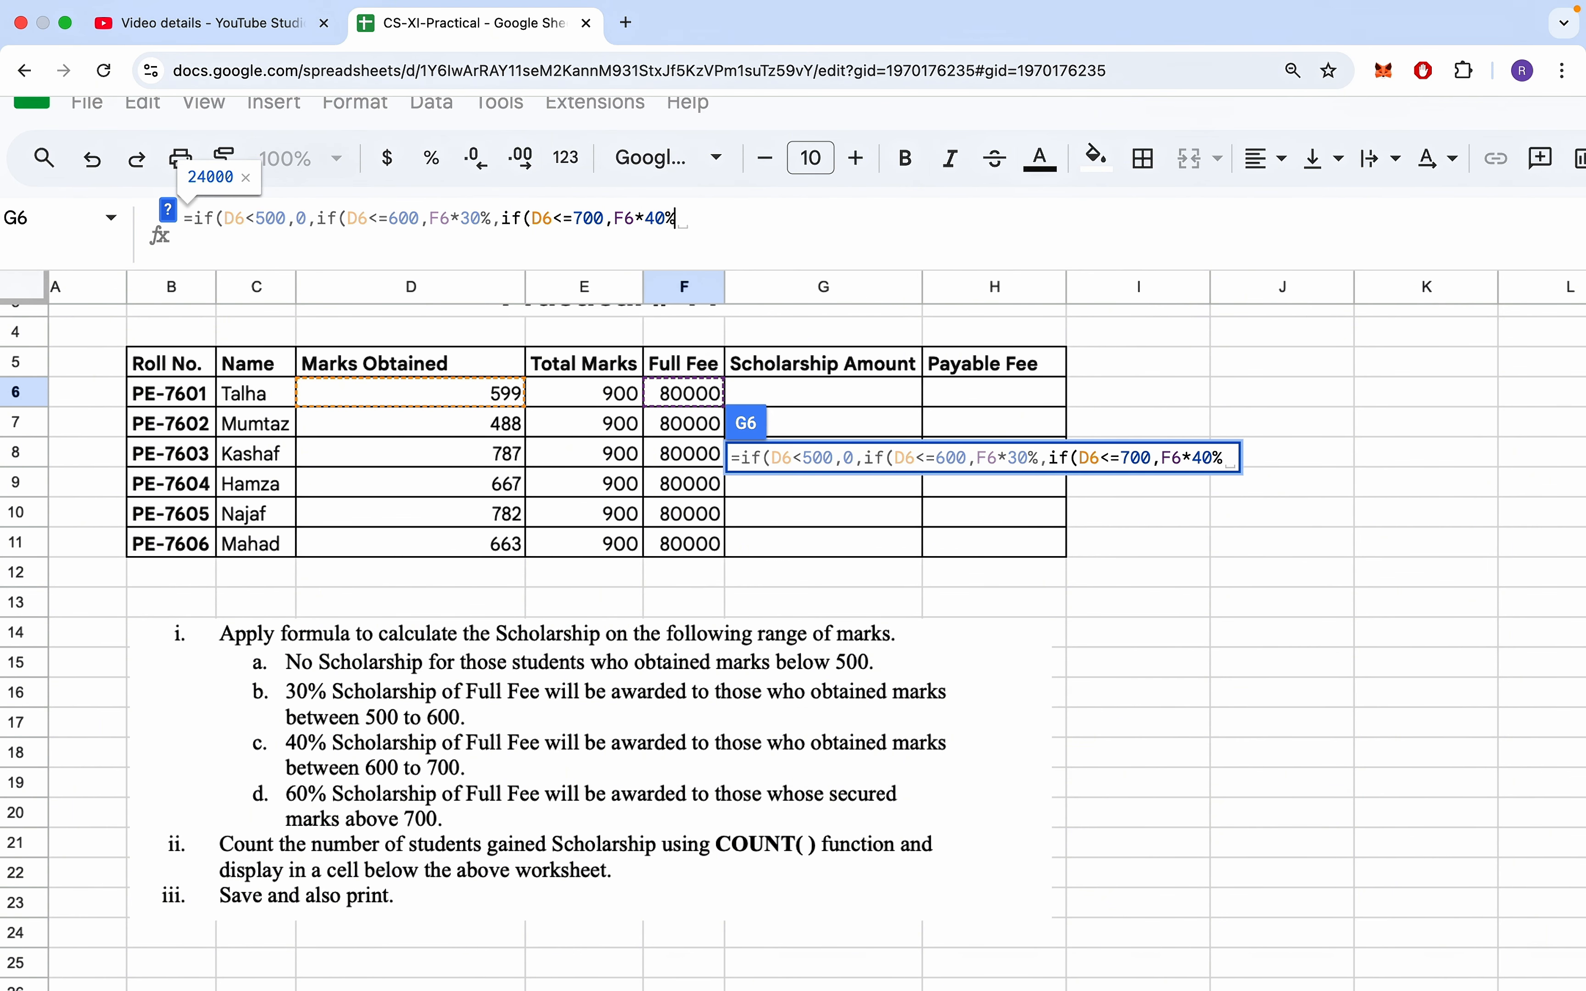
pyautogui.write(',')
# - Add D6*60% as the final otherwise-value of the G6 formula and close all three IF functions
pyautogui.click(500, 395)
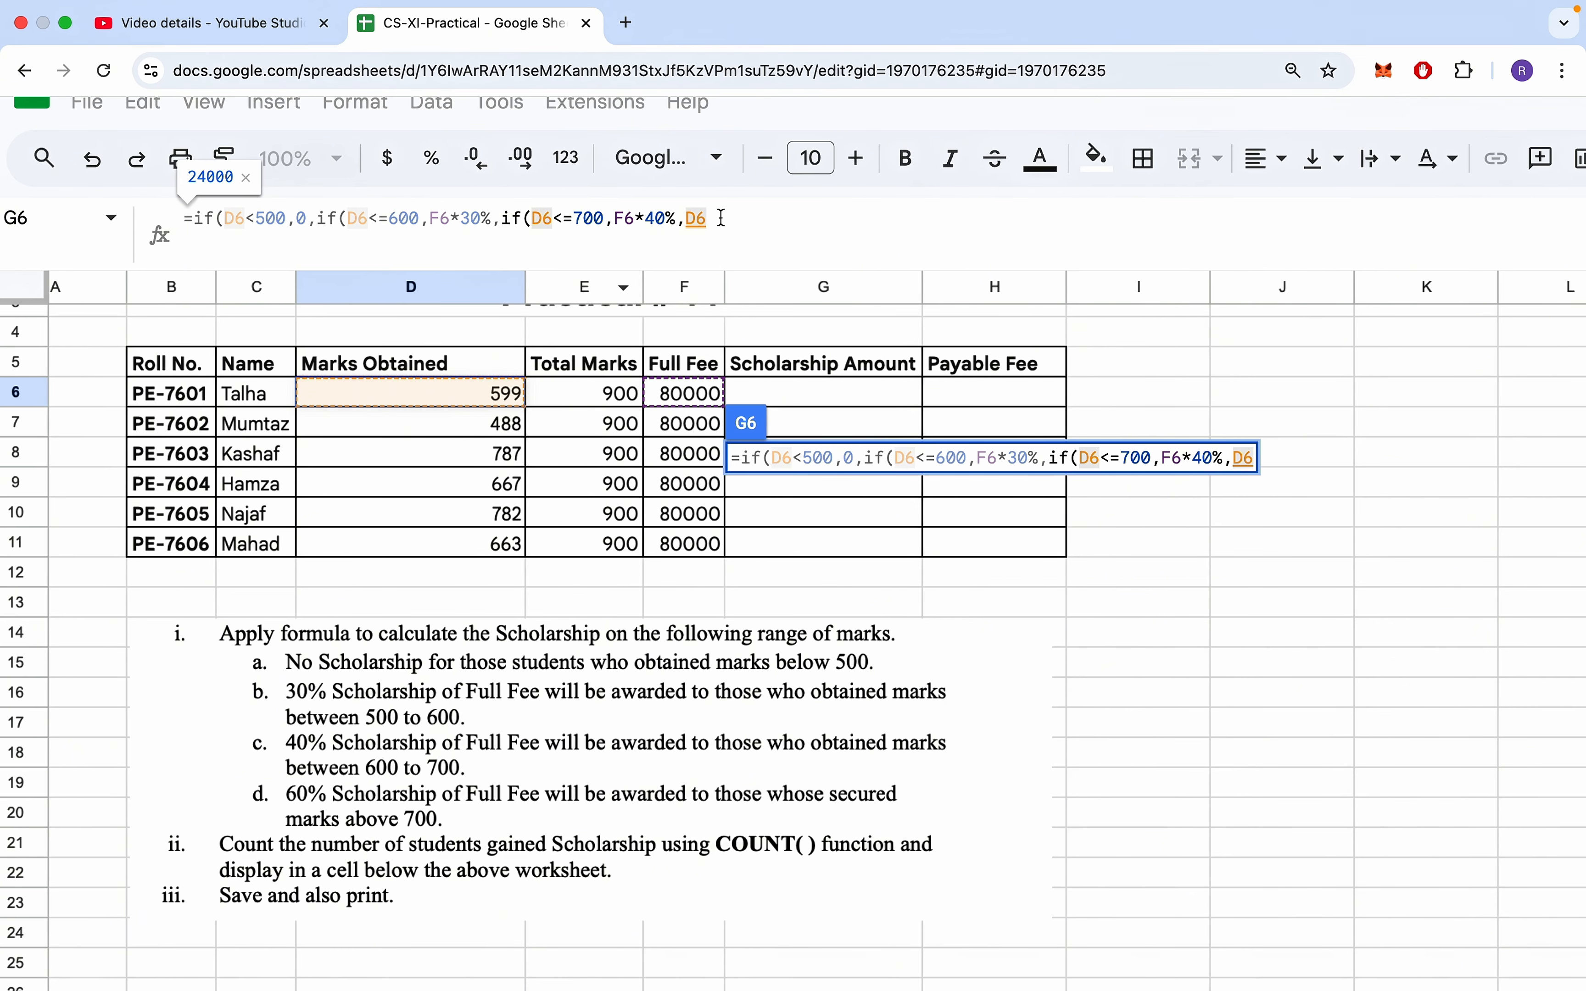
pyautogui.write('*6')
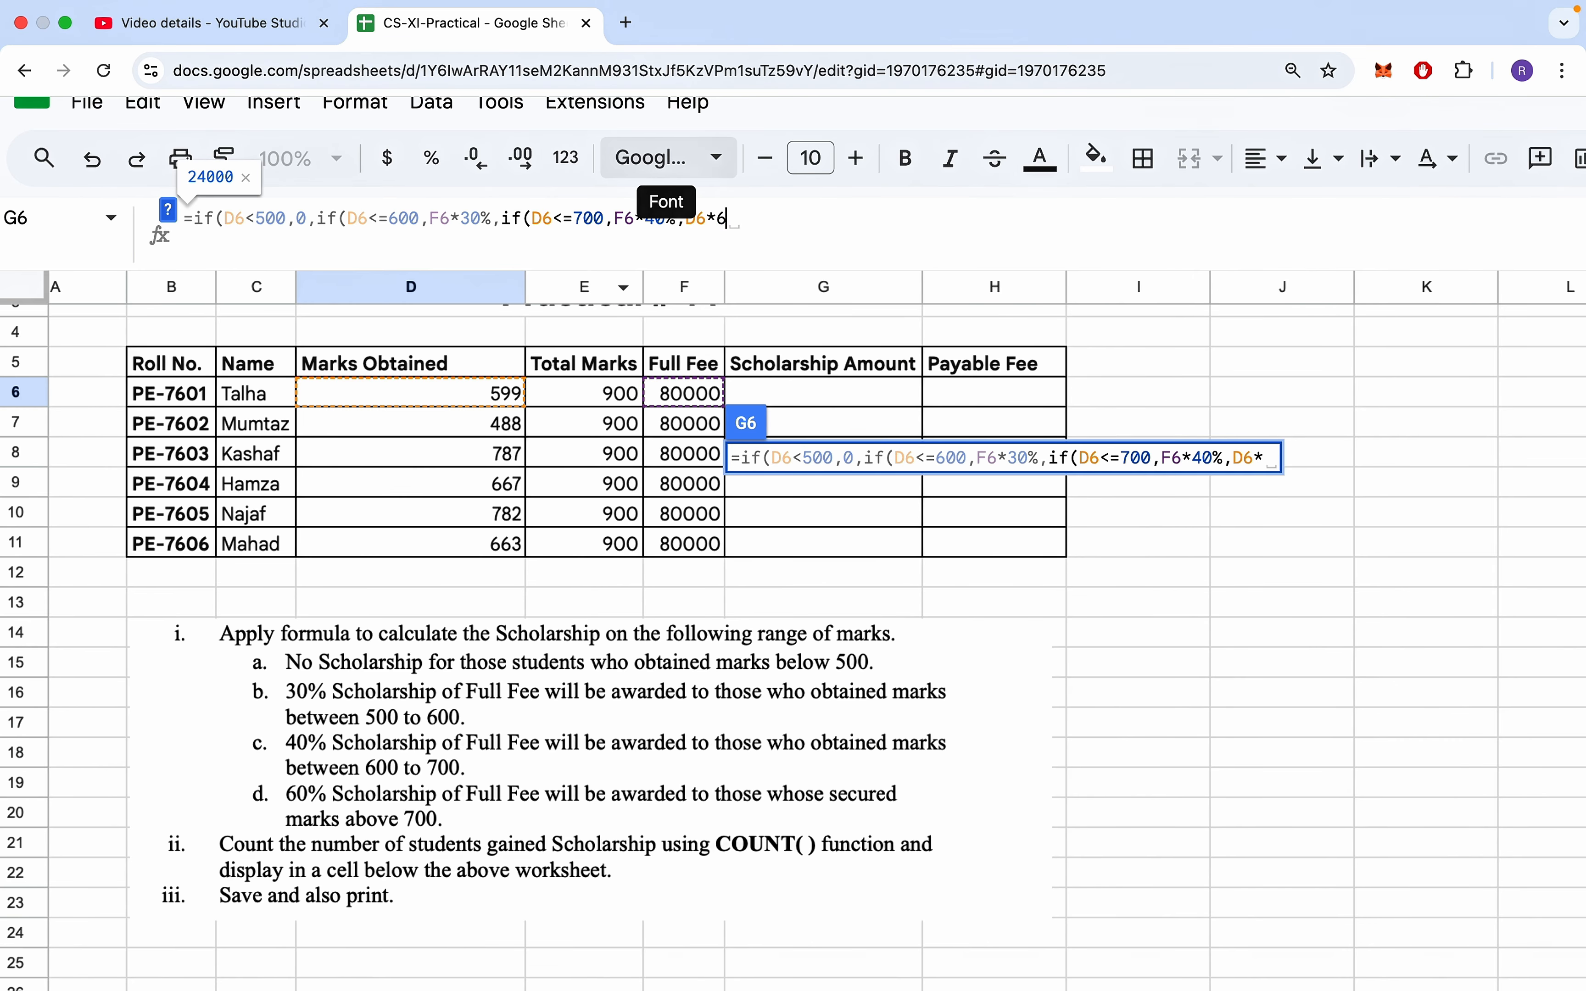
pyautogui.write('0%))')
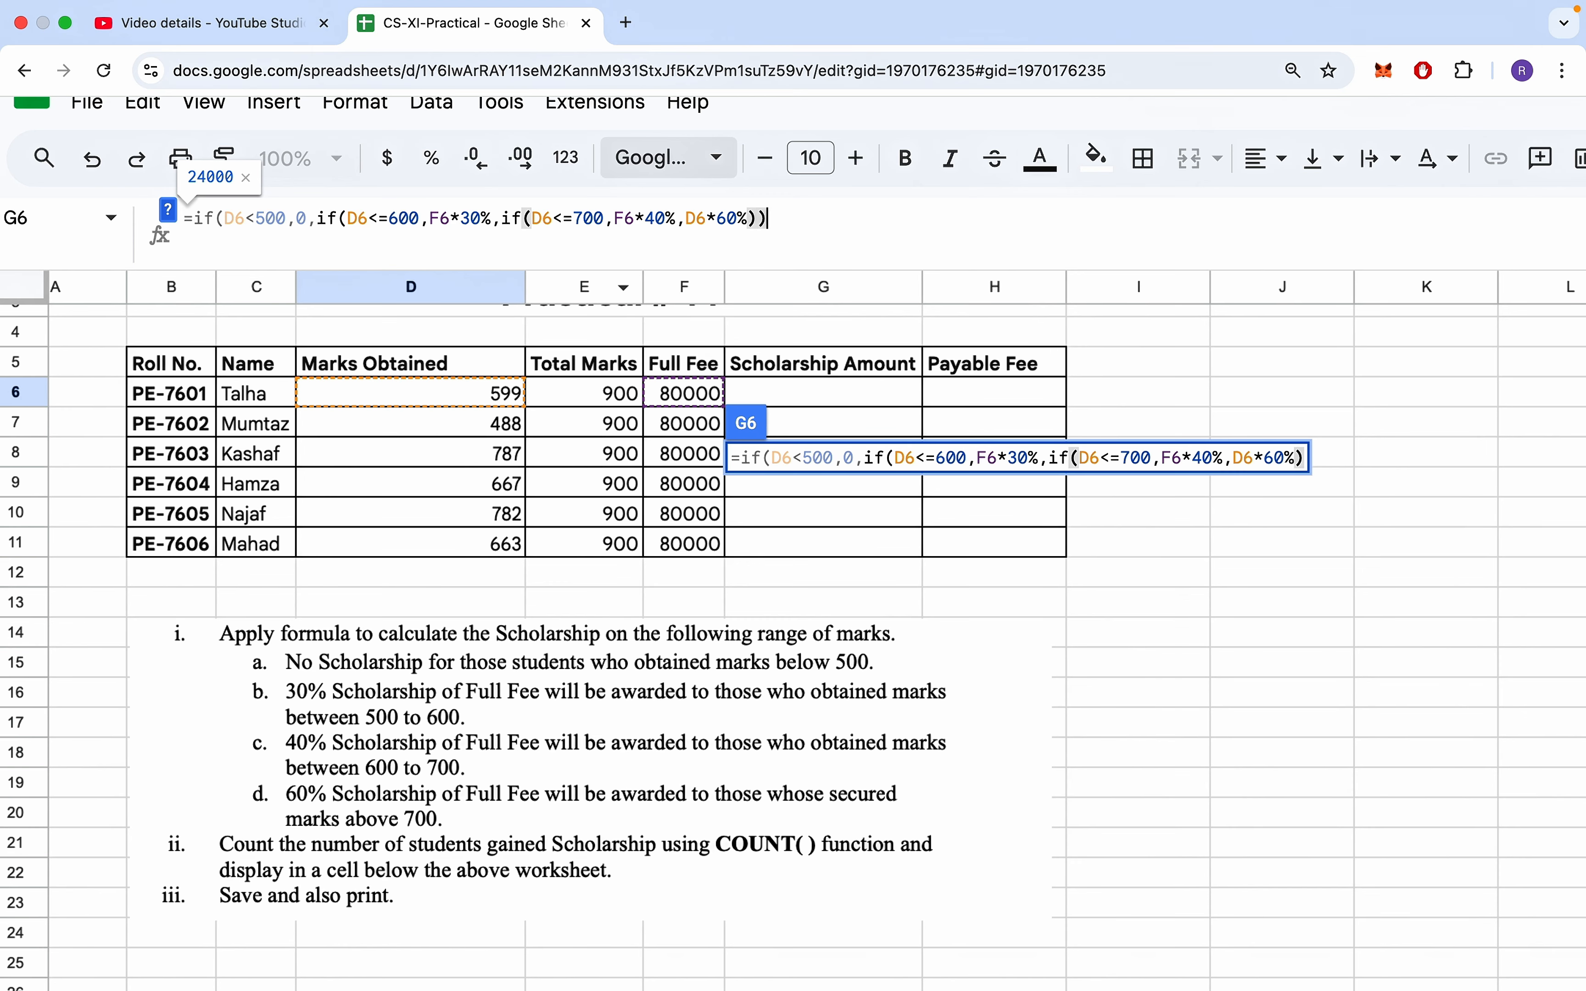
pyautogui.write(')')
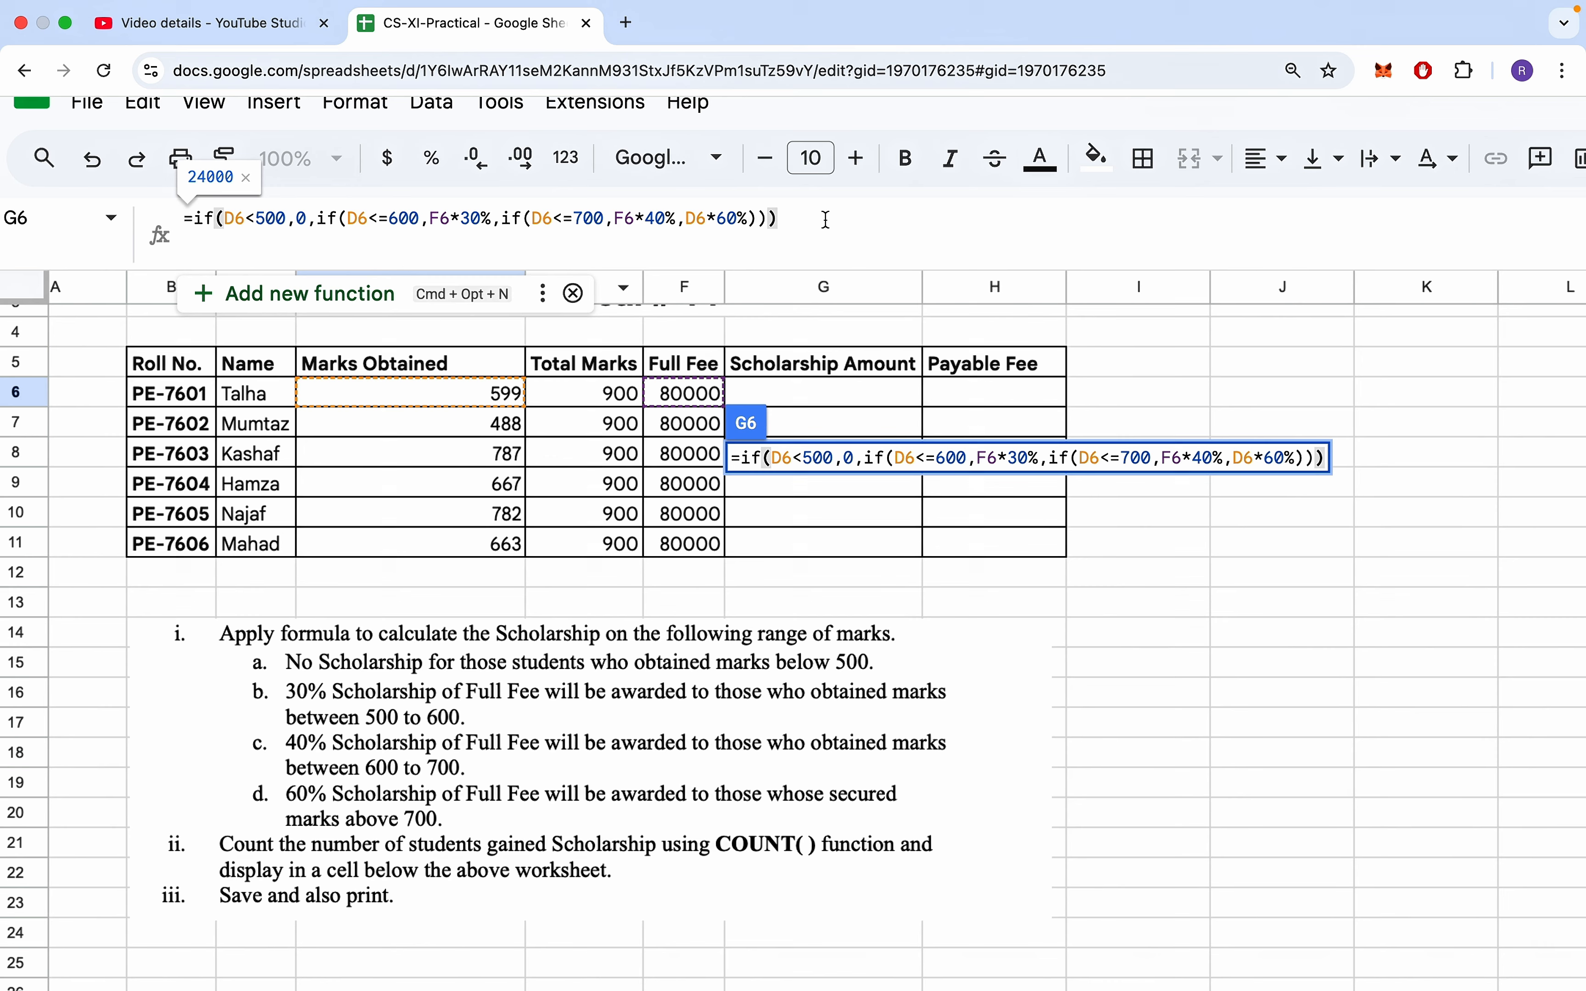
# - Commit the scholarship formula in G6 and fill it down through G11
pyautogui.moveTo(826, 220); pyautogui.dragTo(190, 226)
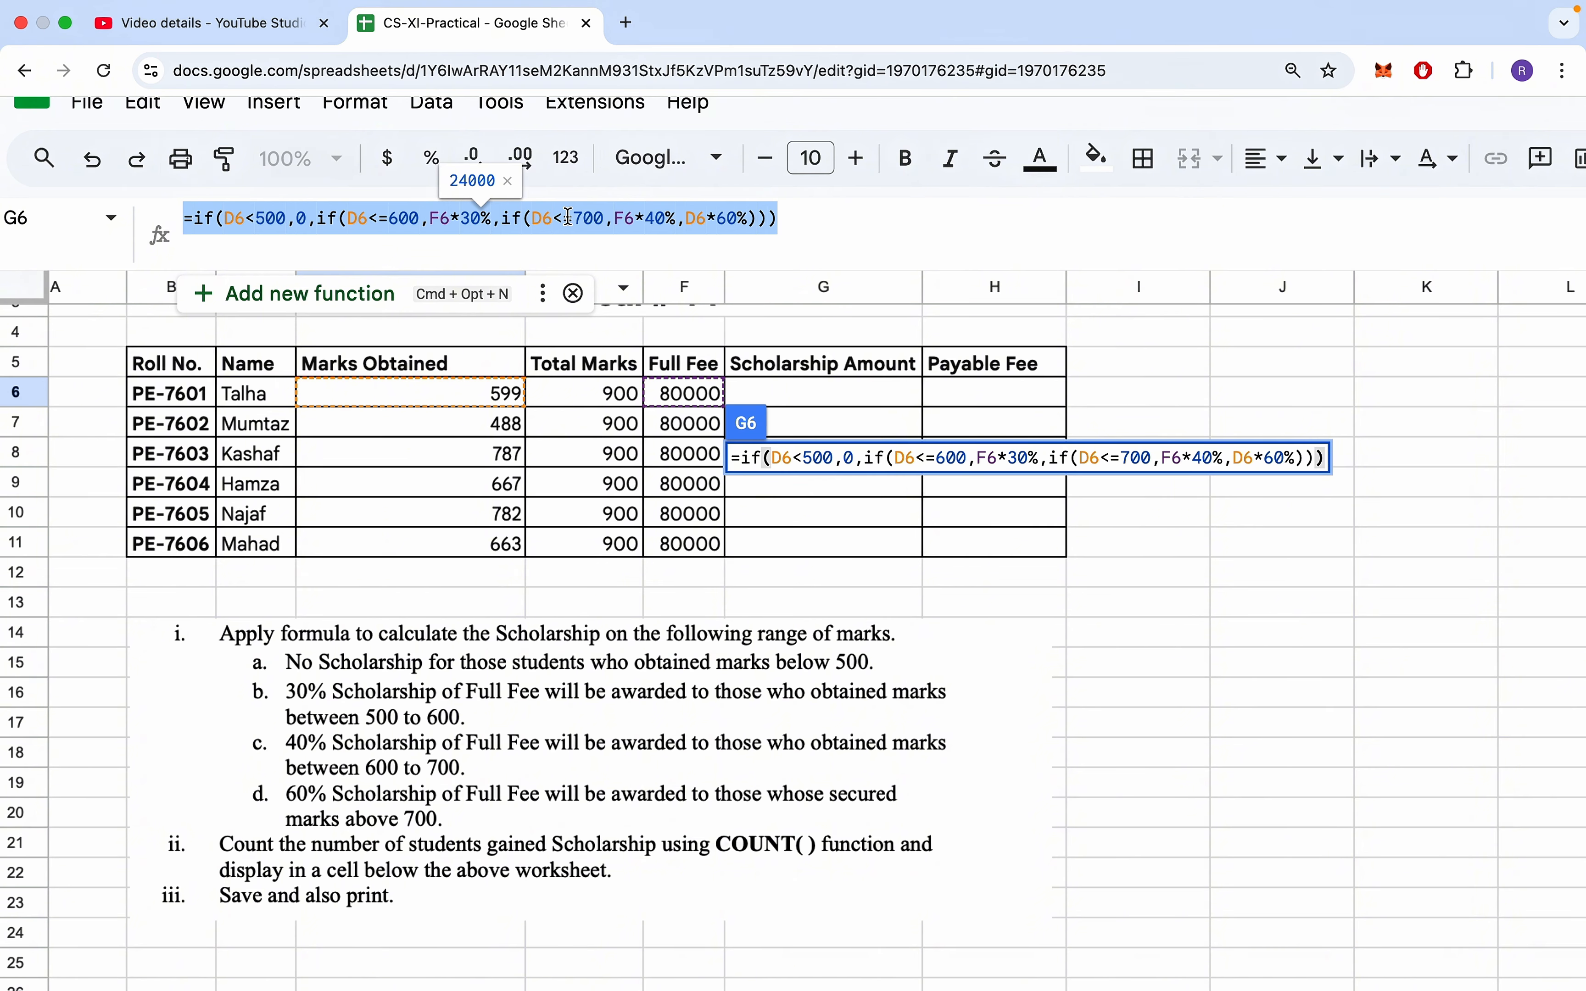
pyautogui.press('Return')
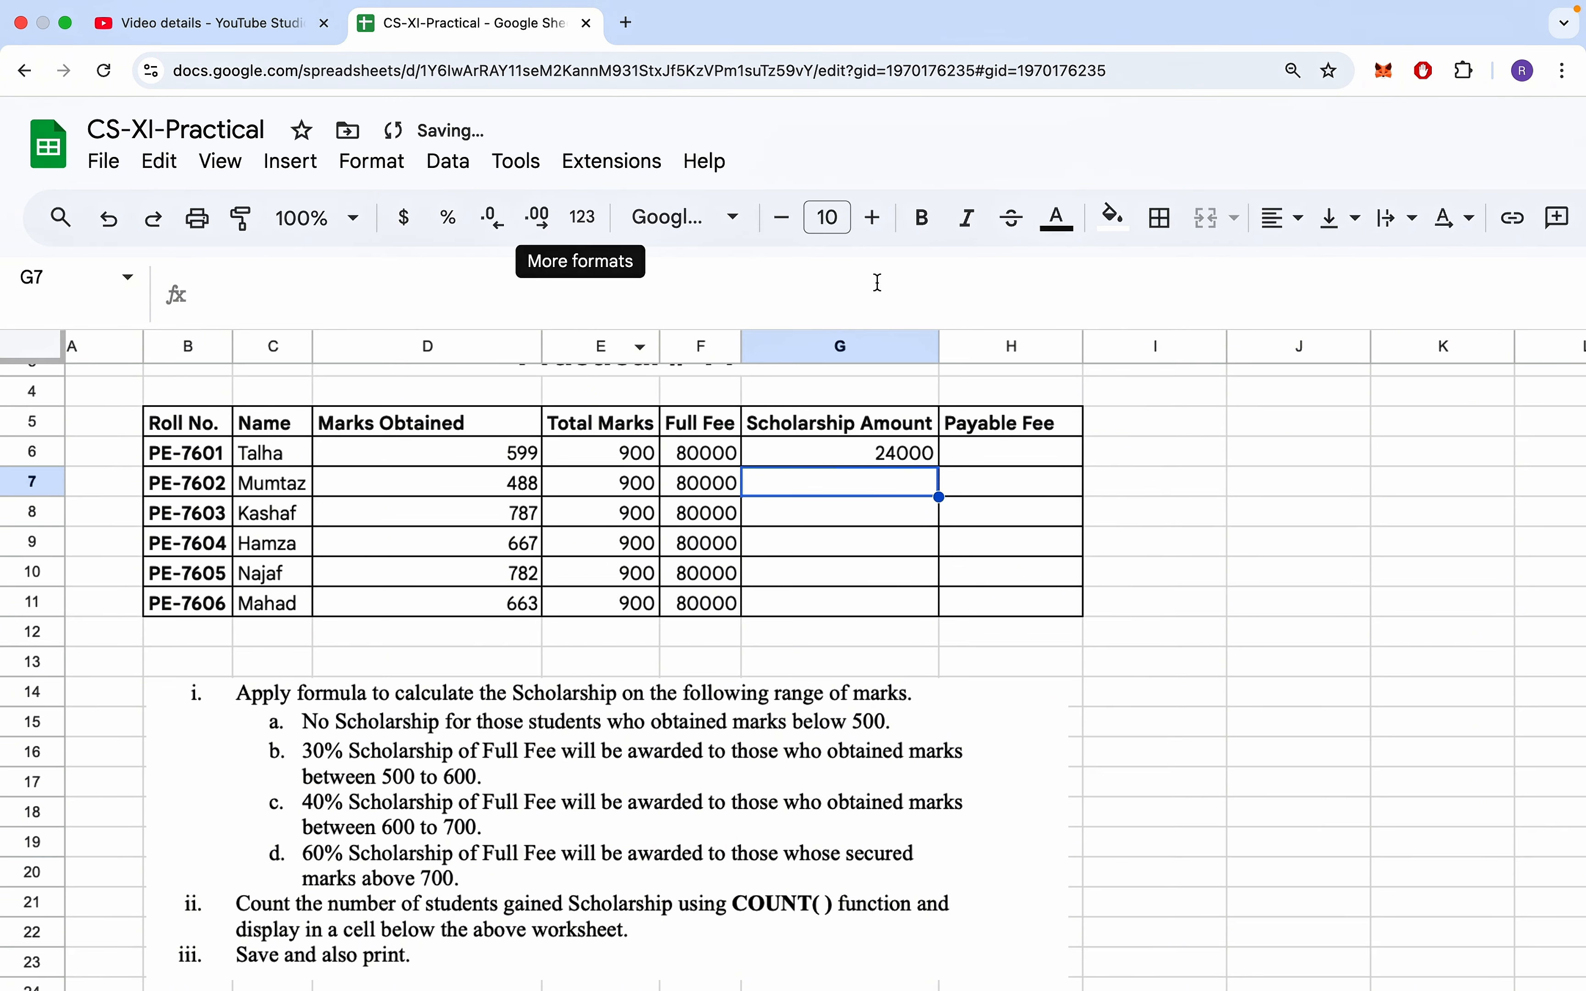
pyautogui.click(916, 459)
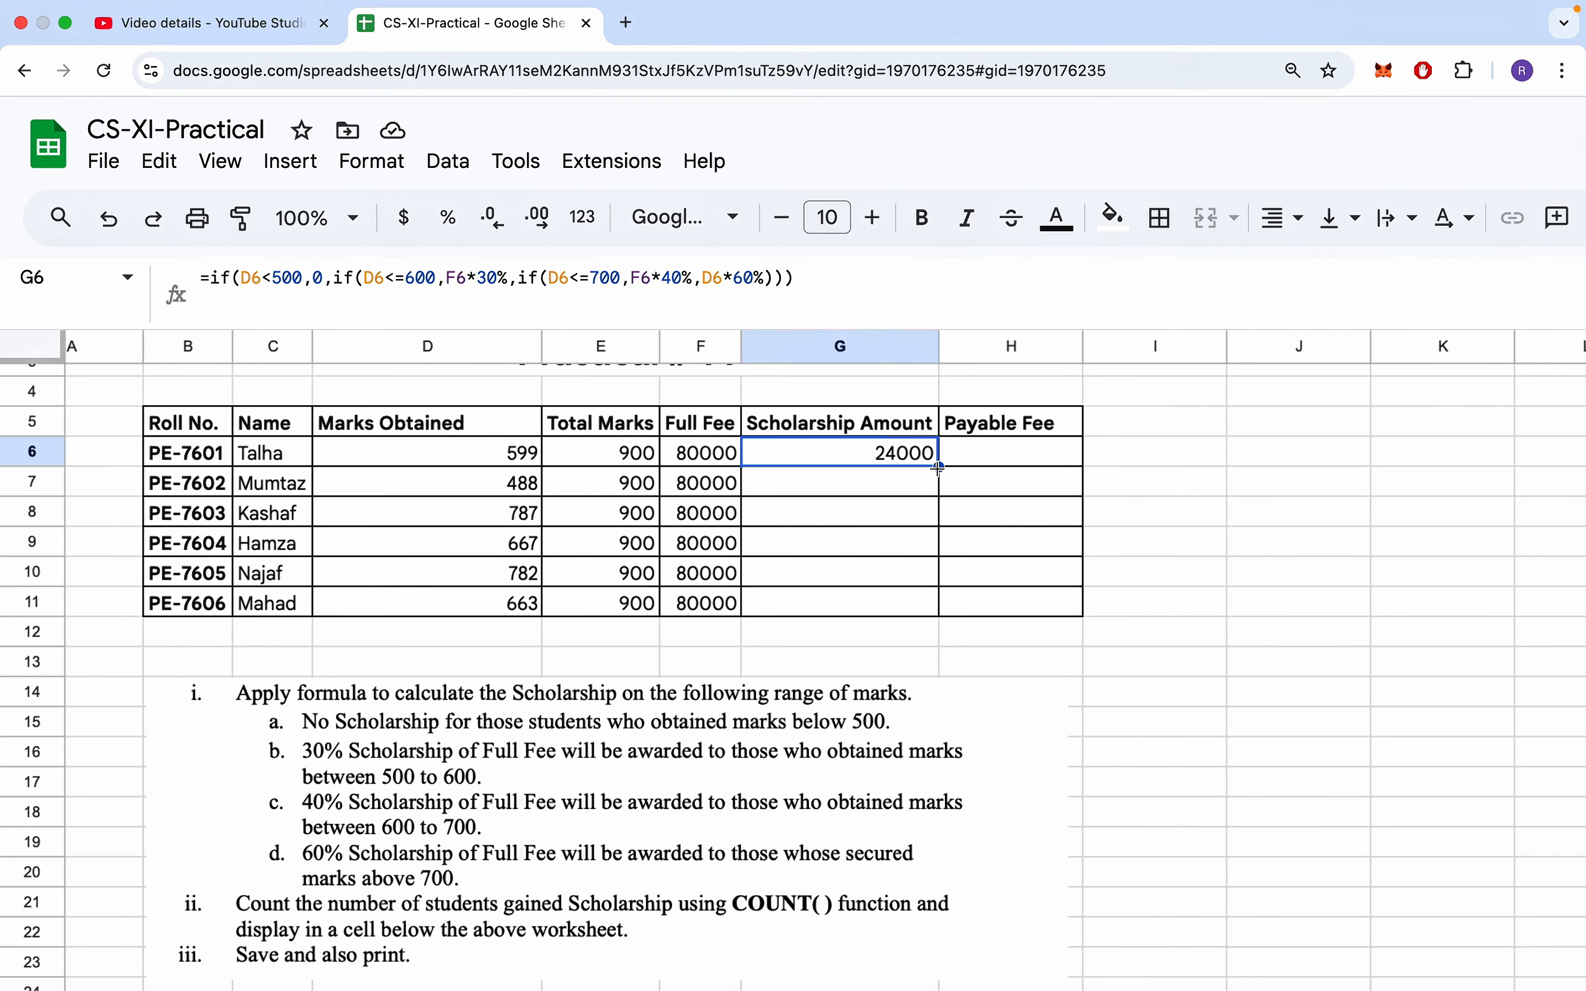
pyautogui.moveTo(938, 467); pyautogui.dragTo(939, 618)
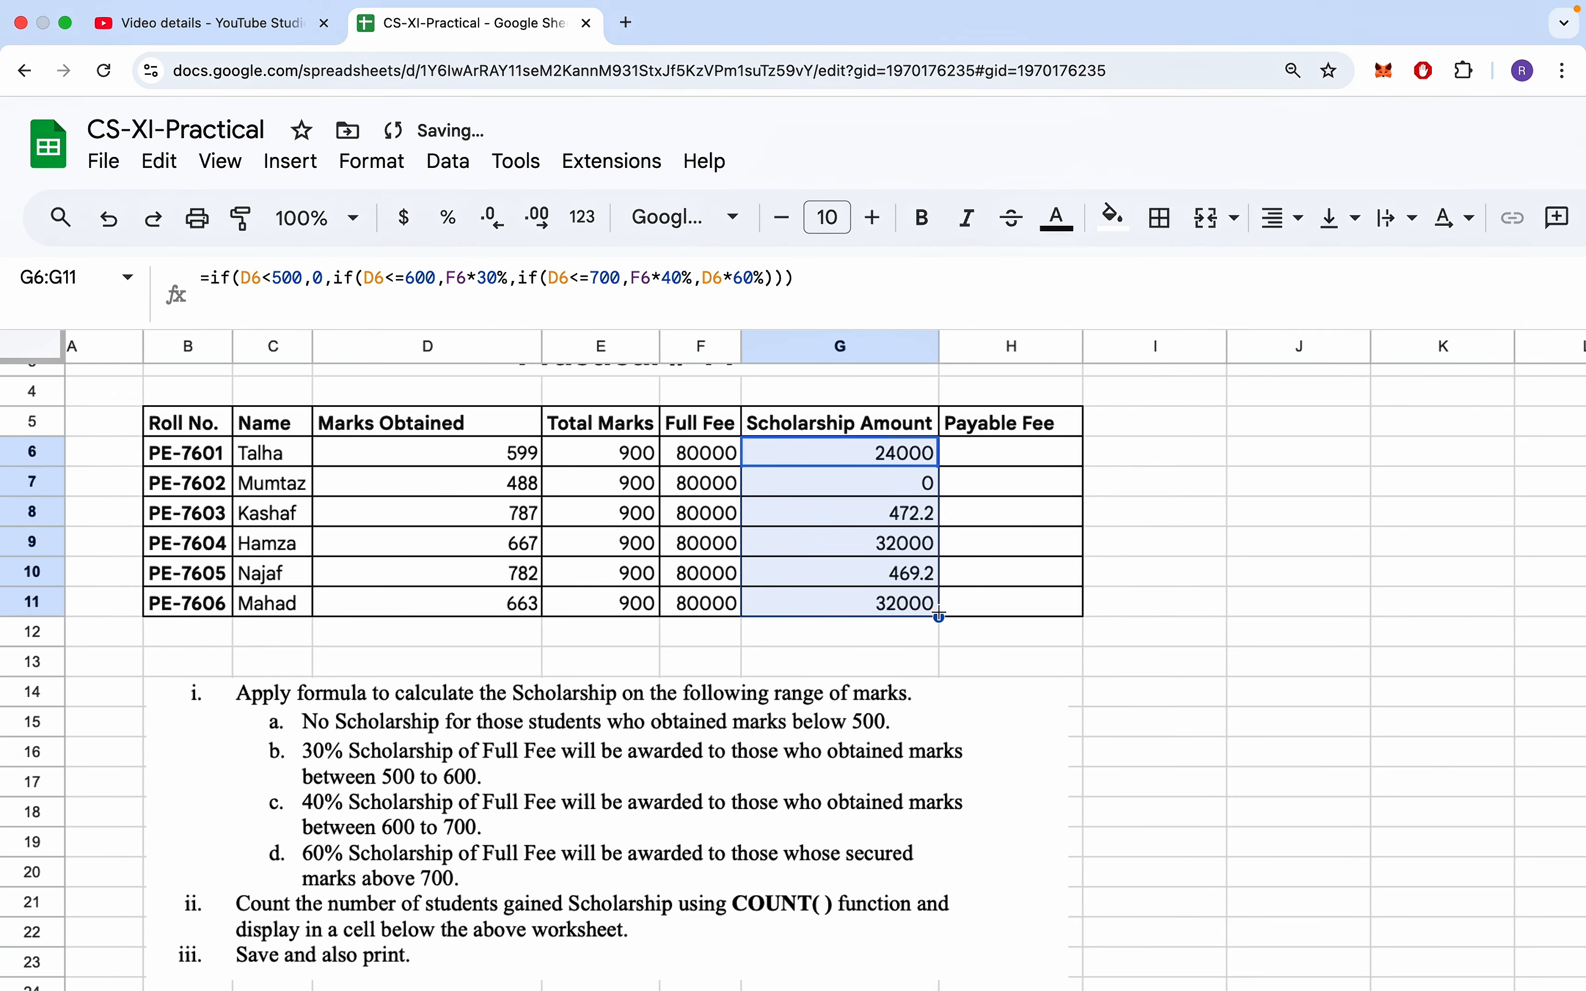
# - Check the scholarship formula against the marks obtained for the students in rows 7 and 8
pyautogui.click(908, 580)
pyautogui.click(511, 493)
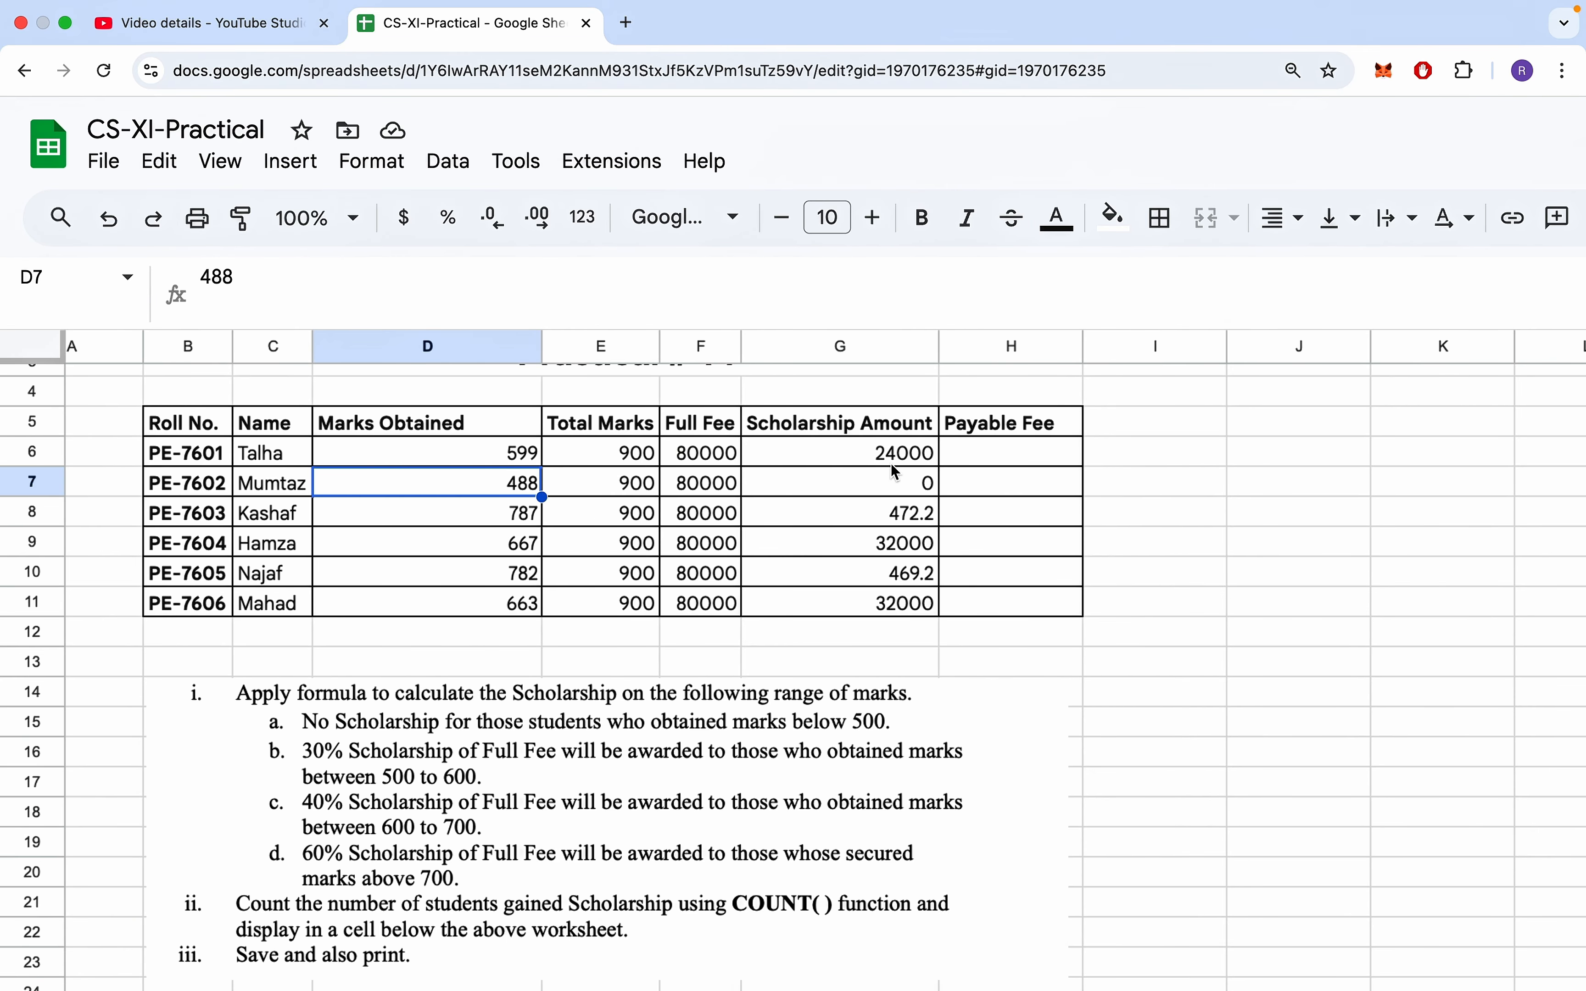
pyautogui.click(904, 478)
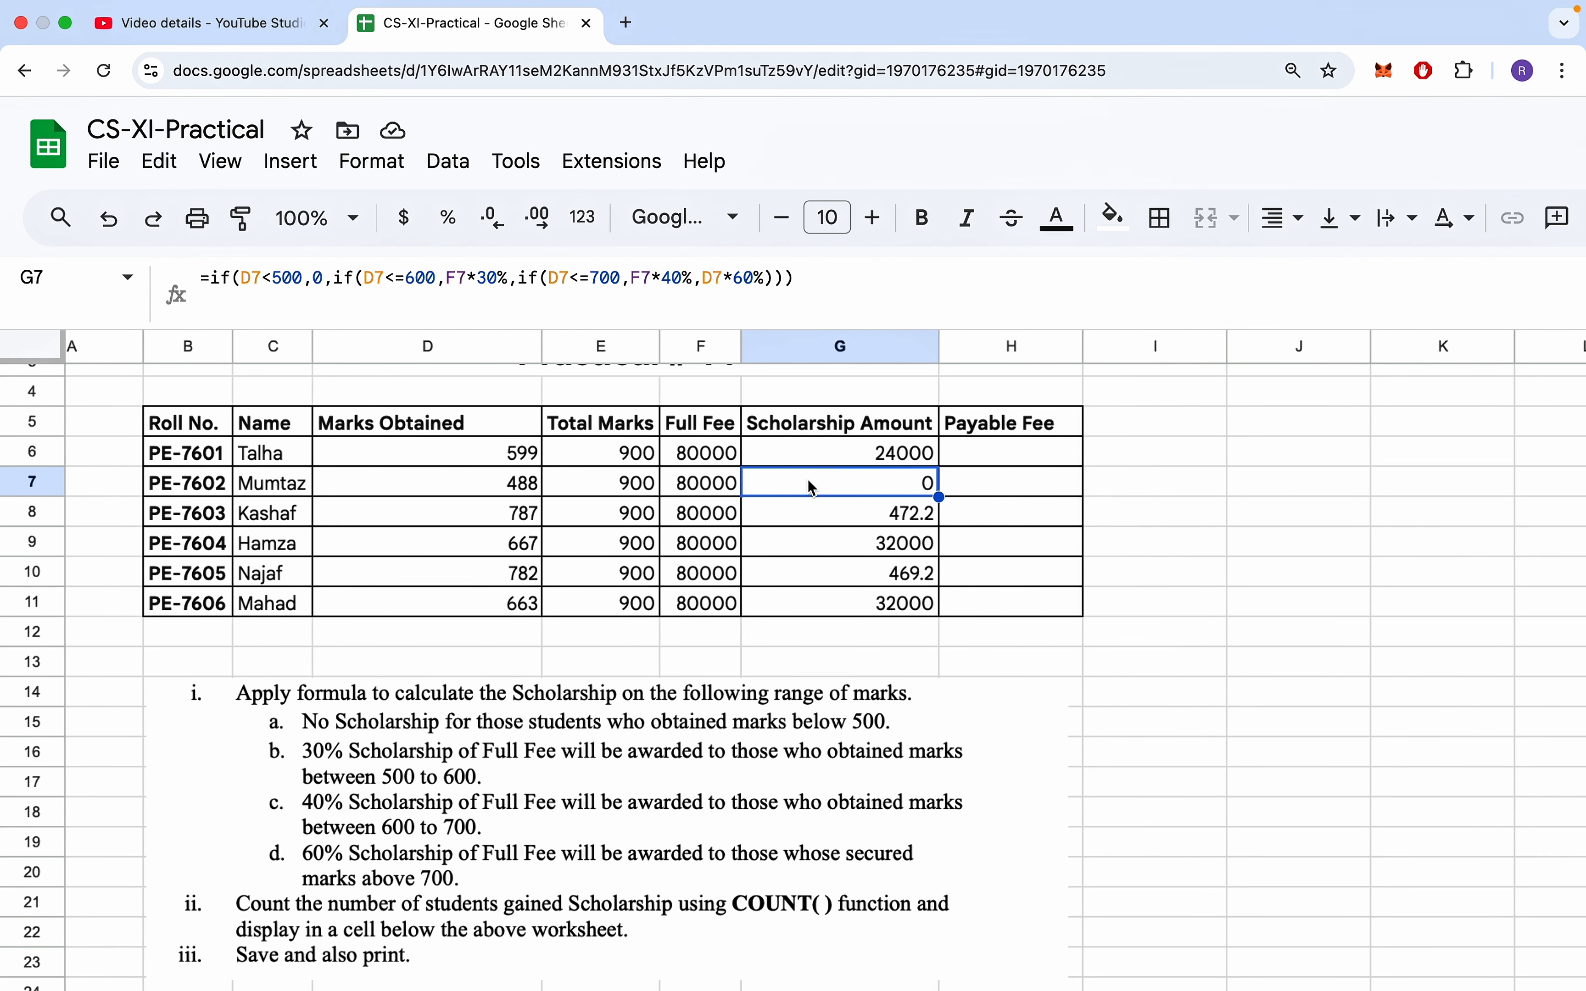
pyautogui.click(488, 518)
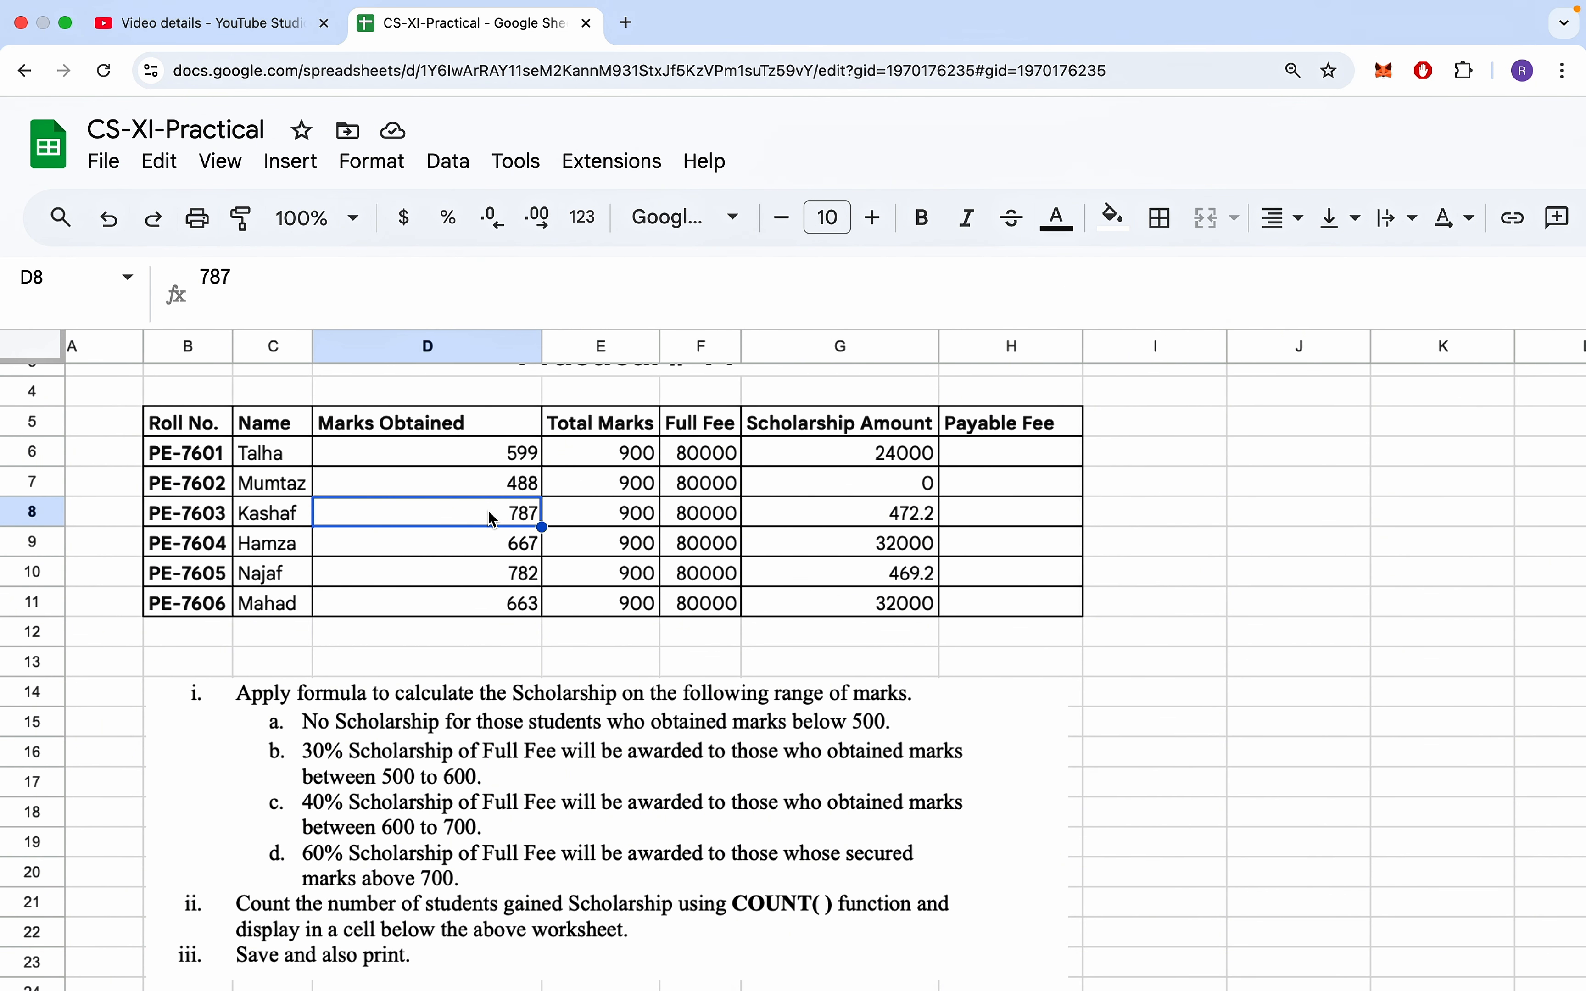
pyautogui.click(875, 521)
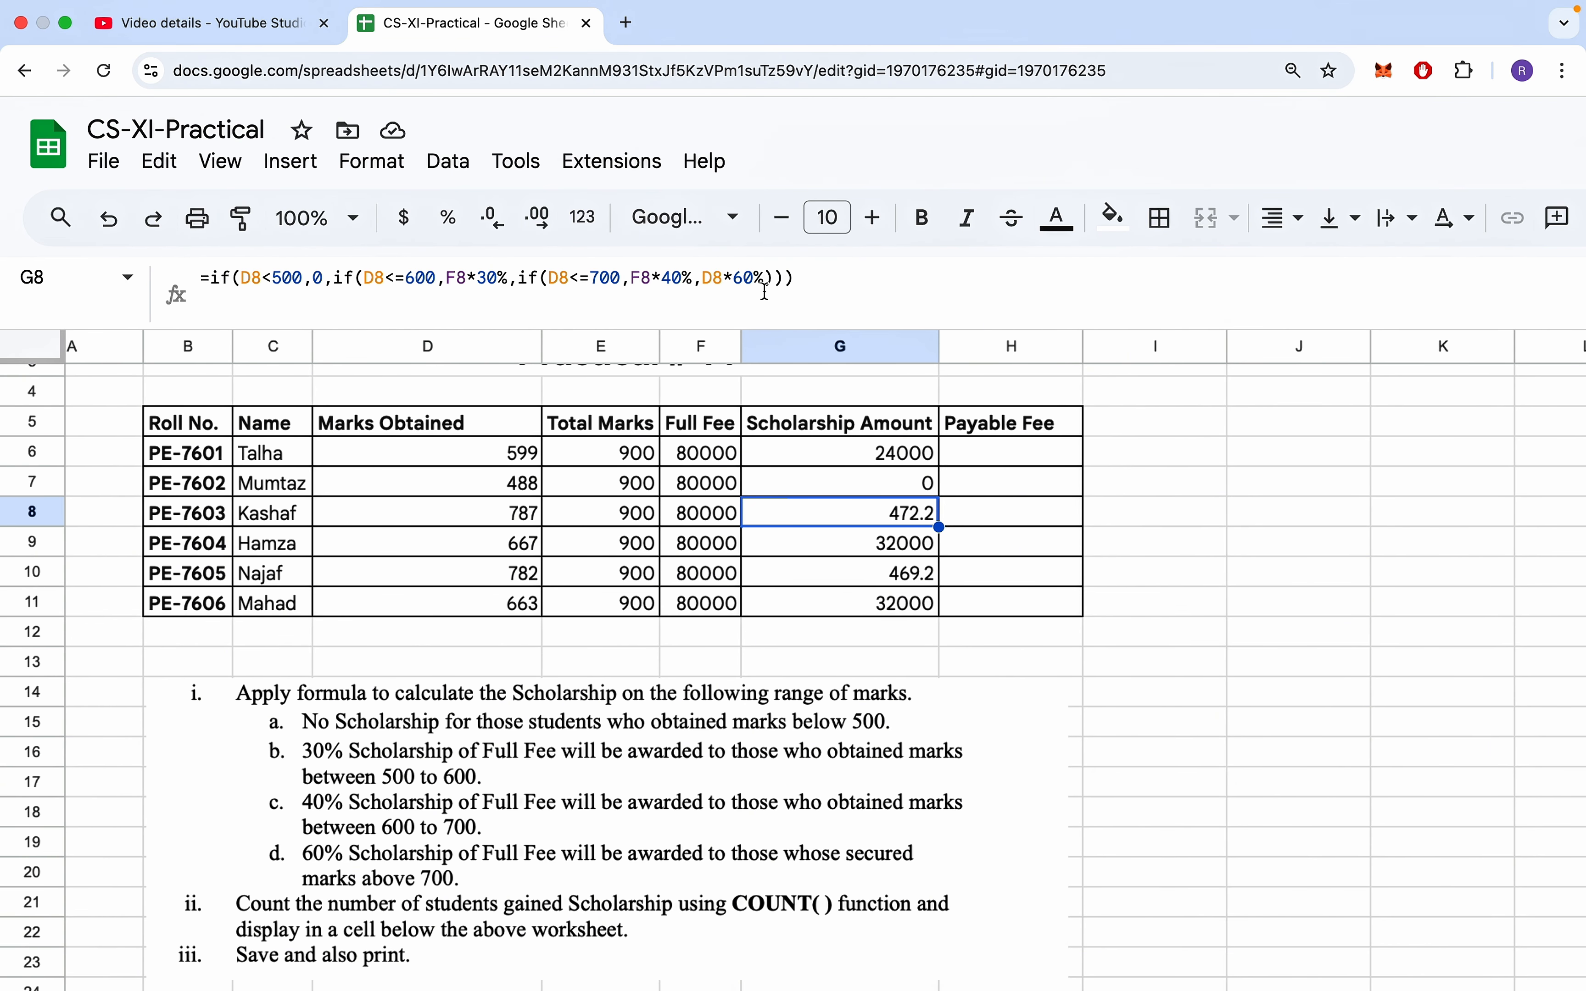
pyautogui.scroll(3, 682, 515)
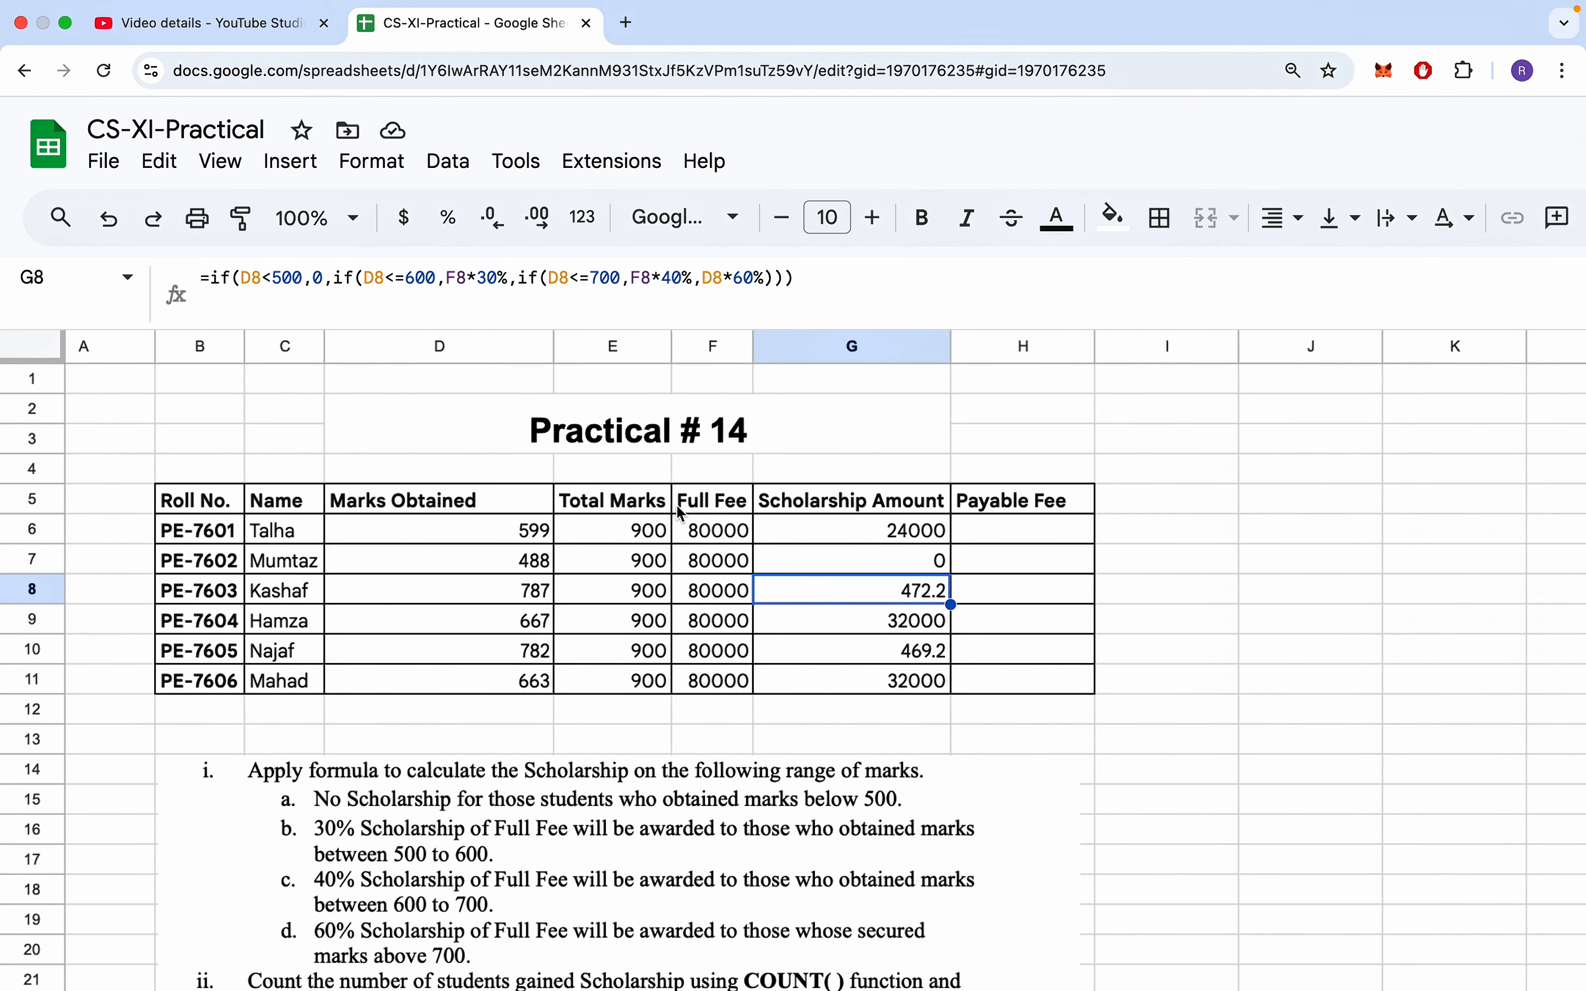
pyautogui.scroll(-1, 681, 514)
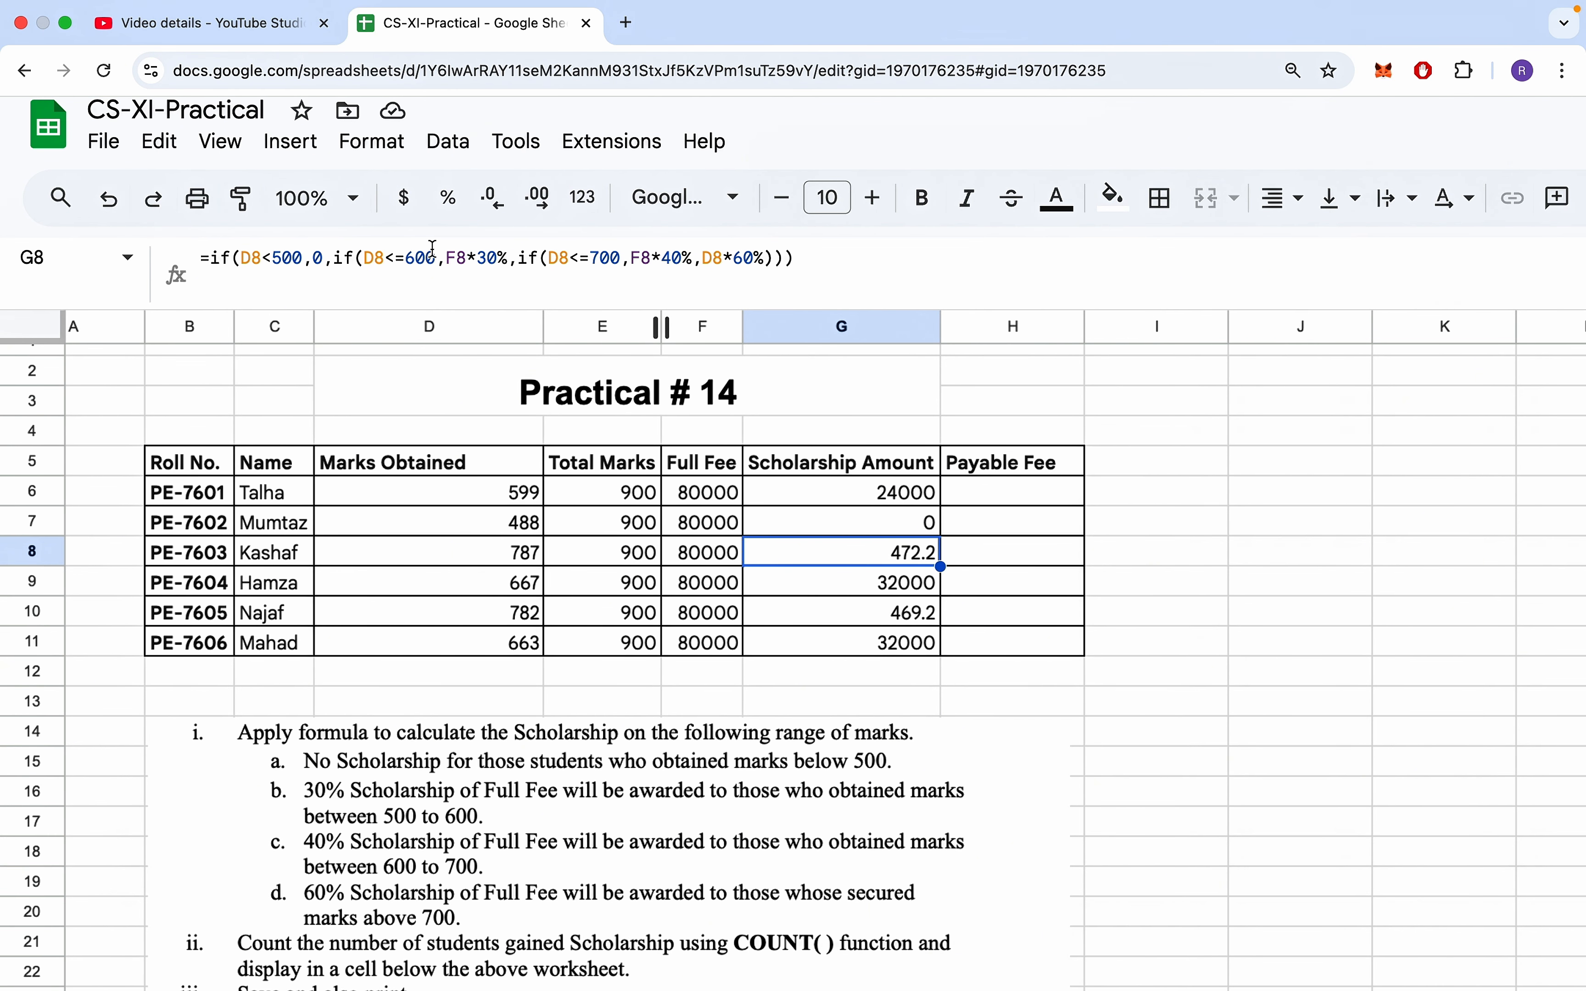
# - Correct the final otherwise-value in the G8 scholarship formula to F8*60%
pyautogui.click(723, 258)
pyautogui.press('BackSpace')
pyautogui.press('BackSpace')
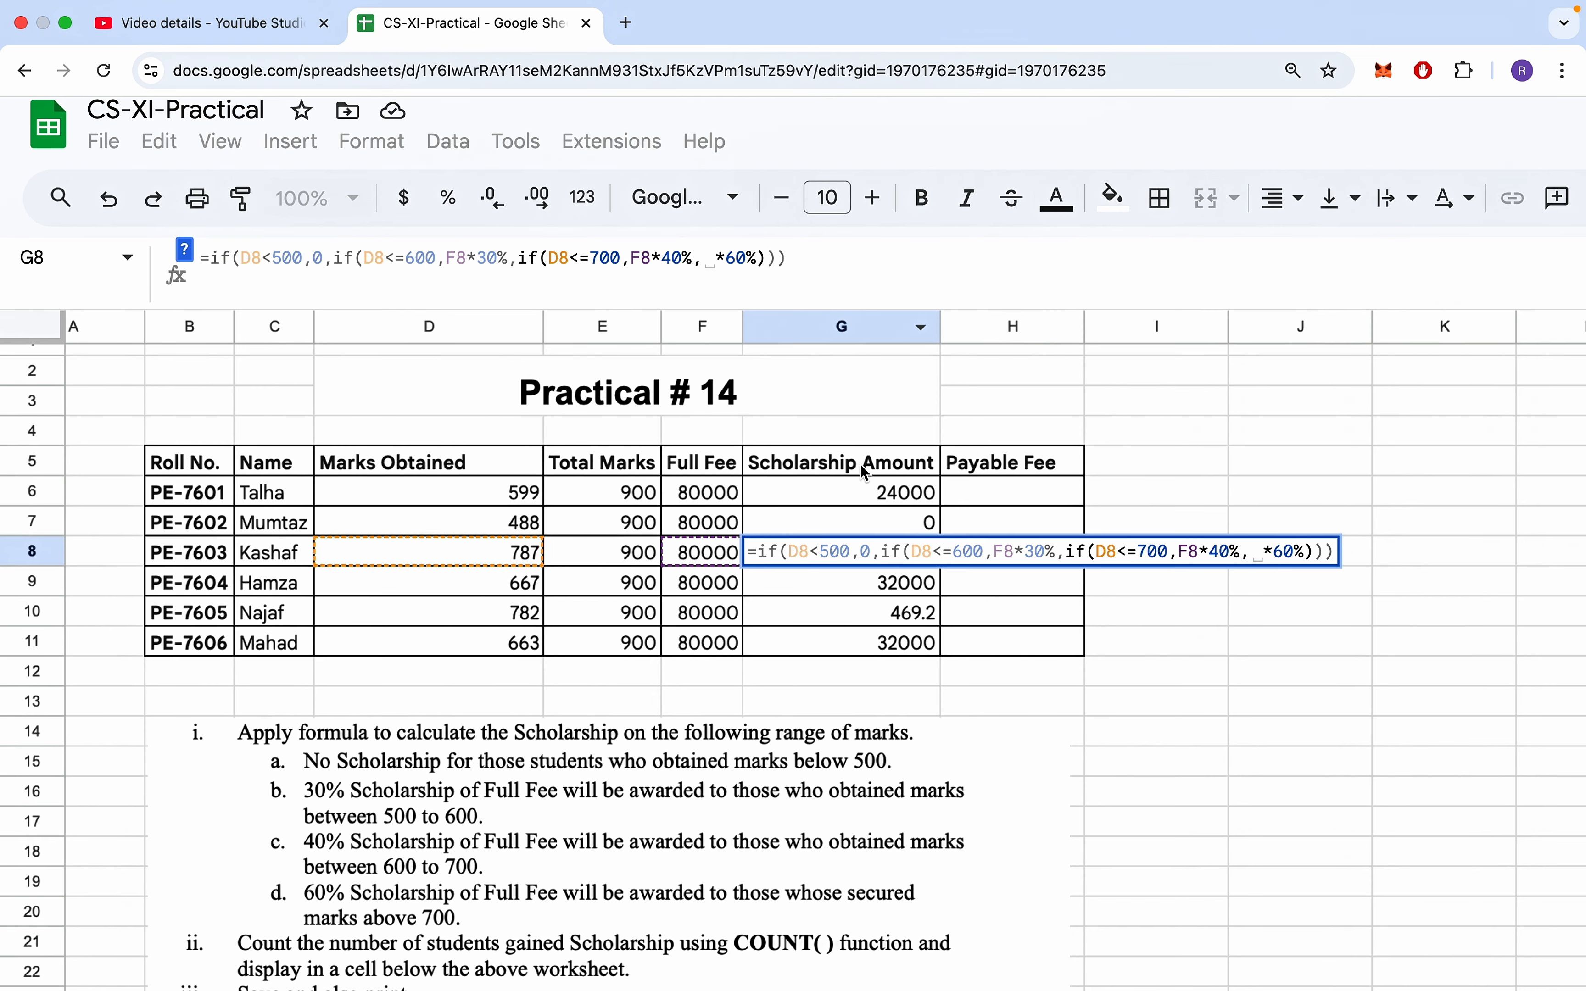
pyautogui.click(701, 556)
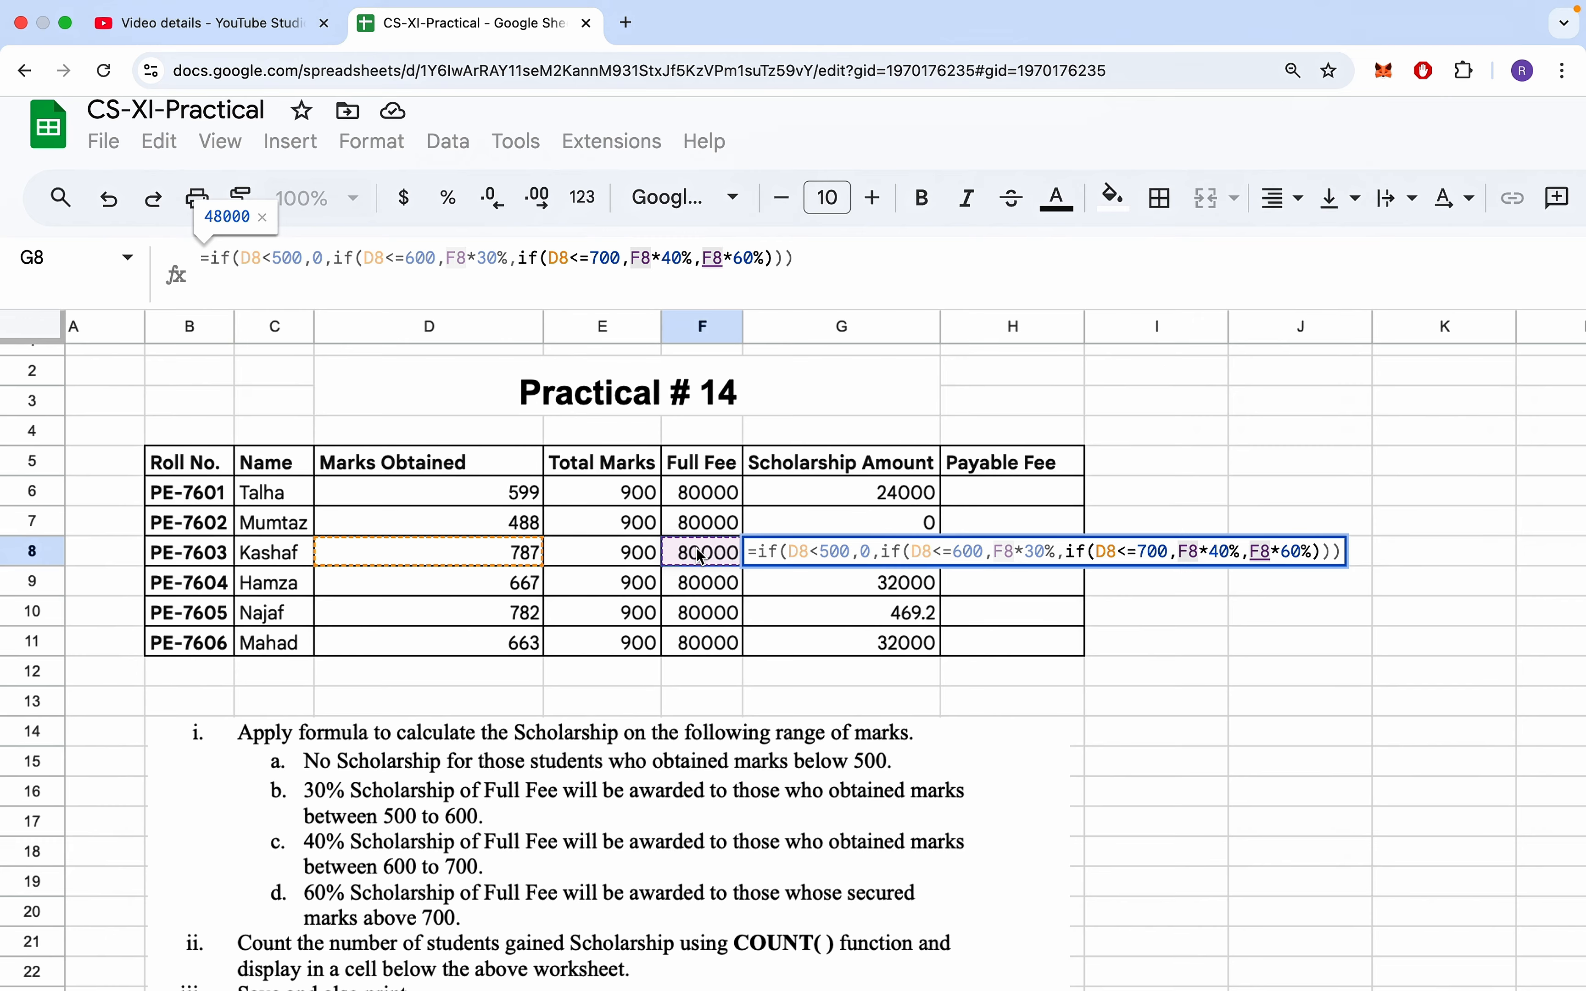
pyautogui.moveTo(702, 258); pyautogui.dragTo(763, 255)
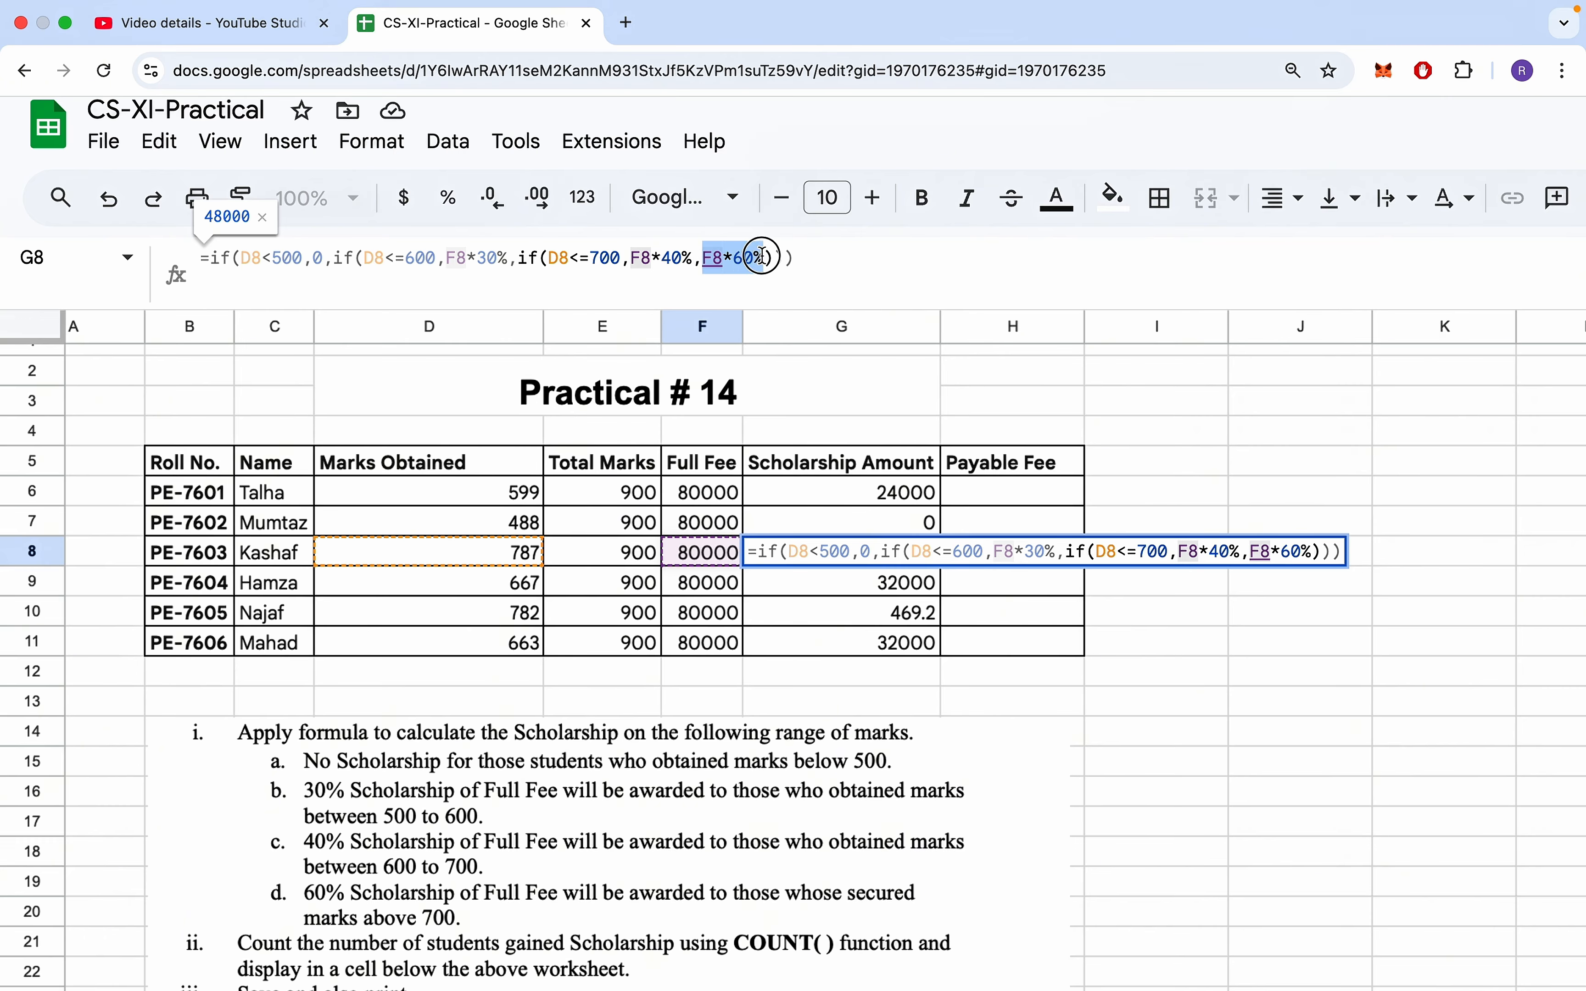
pyautogui.press('Return')
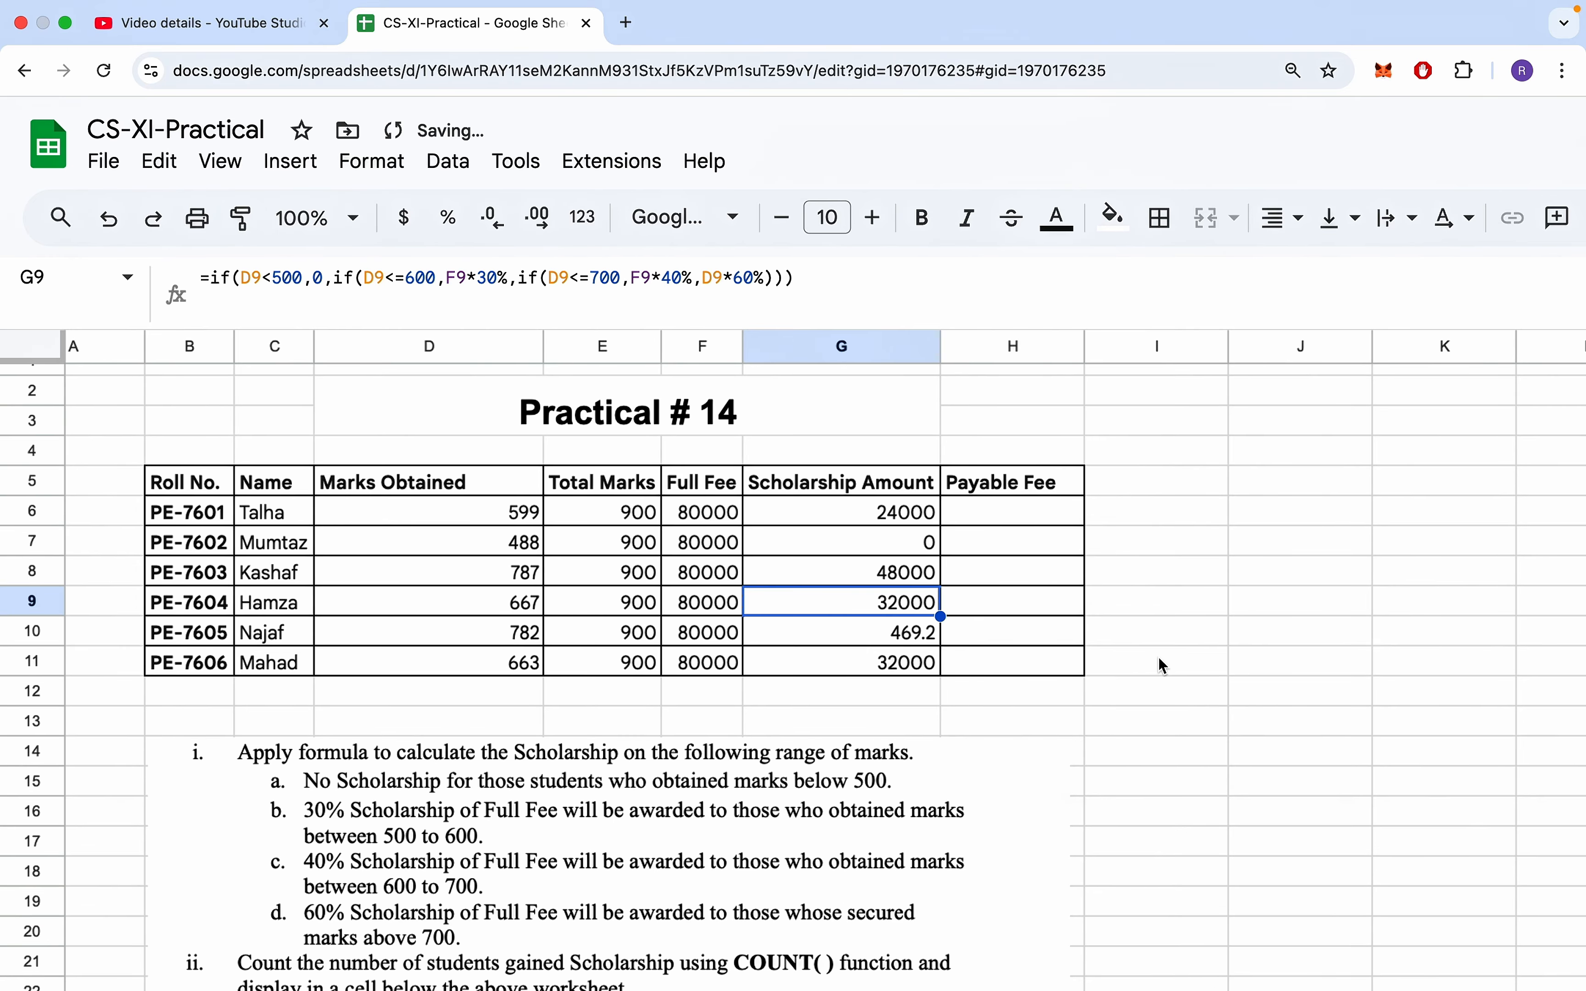
# - Change the final otherwise-value in the G6 formula to F6*60% and fill the formula down through G11
pyautogui.click(885, 514)
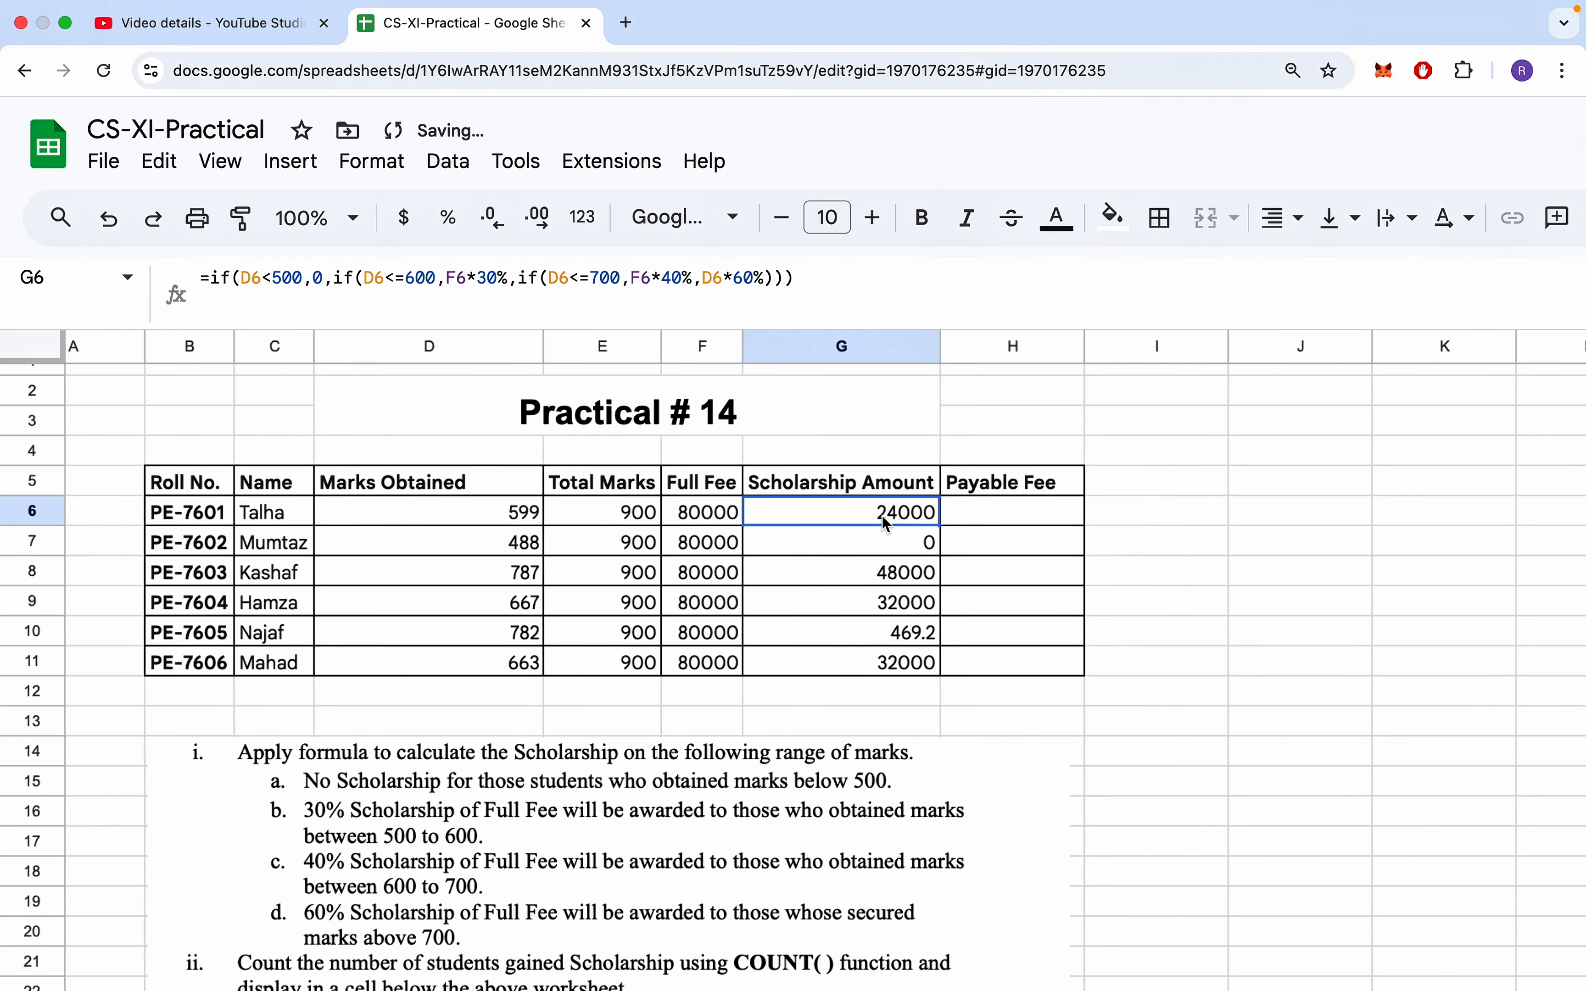
pyautogui.click(724, 276)
pyautogui.press('BackSpace')
pyautogui.press('BackSpace')
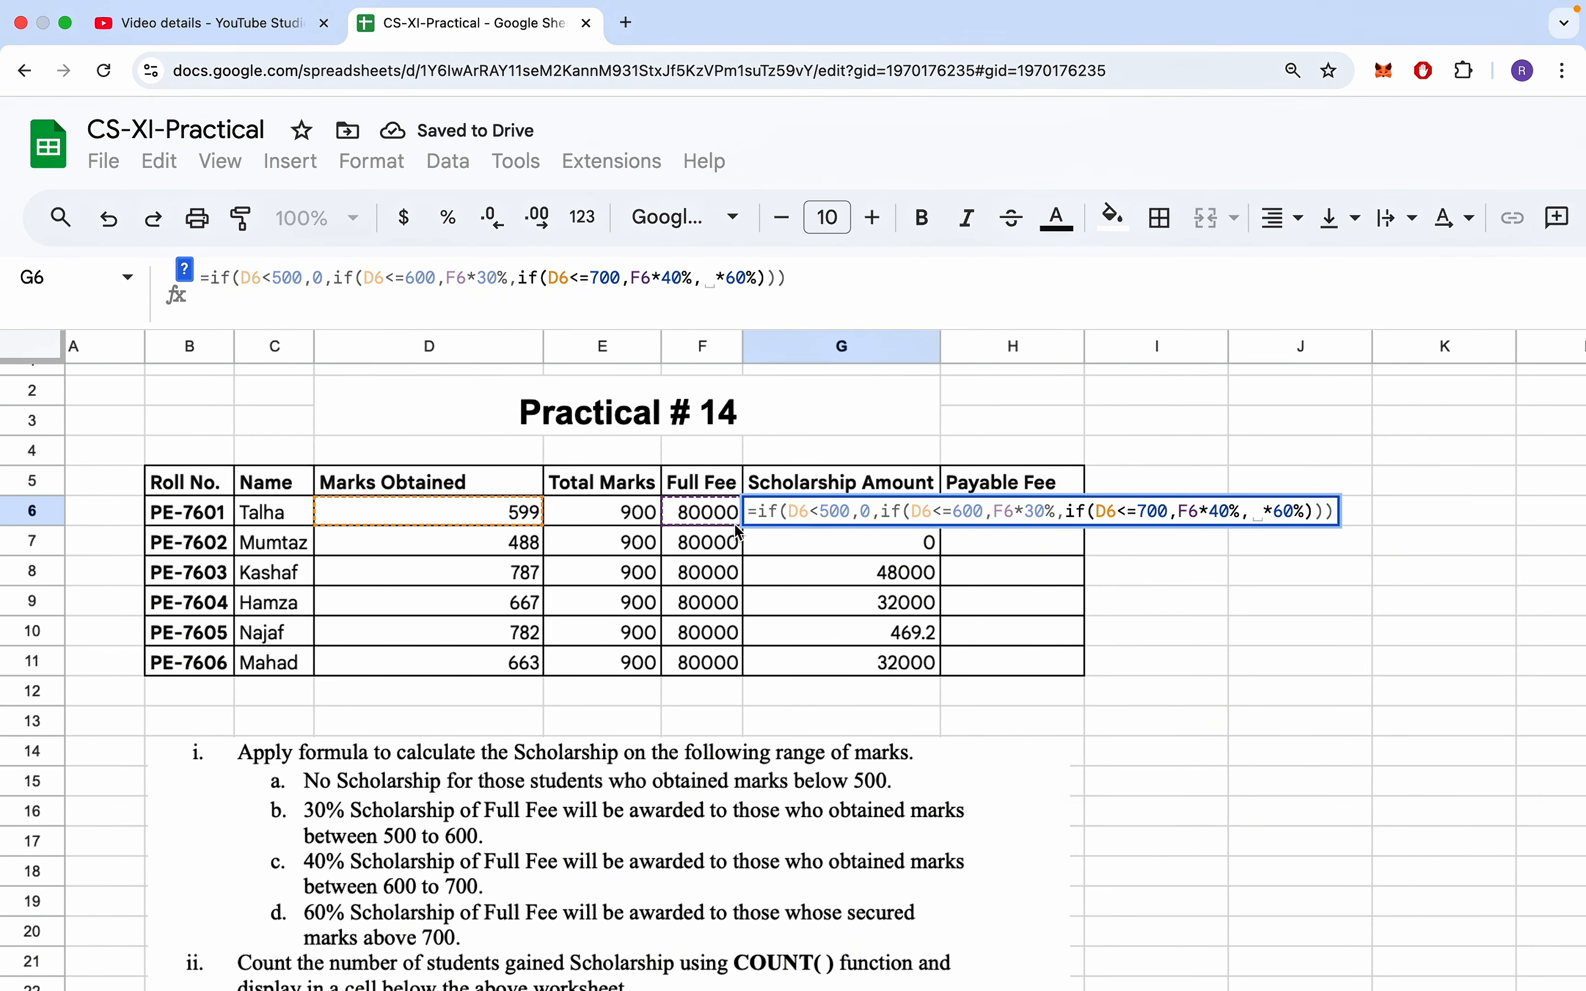
pyautogui.write('D6')
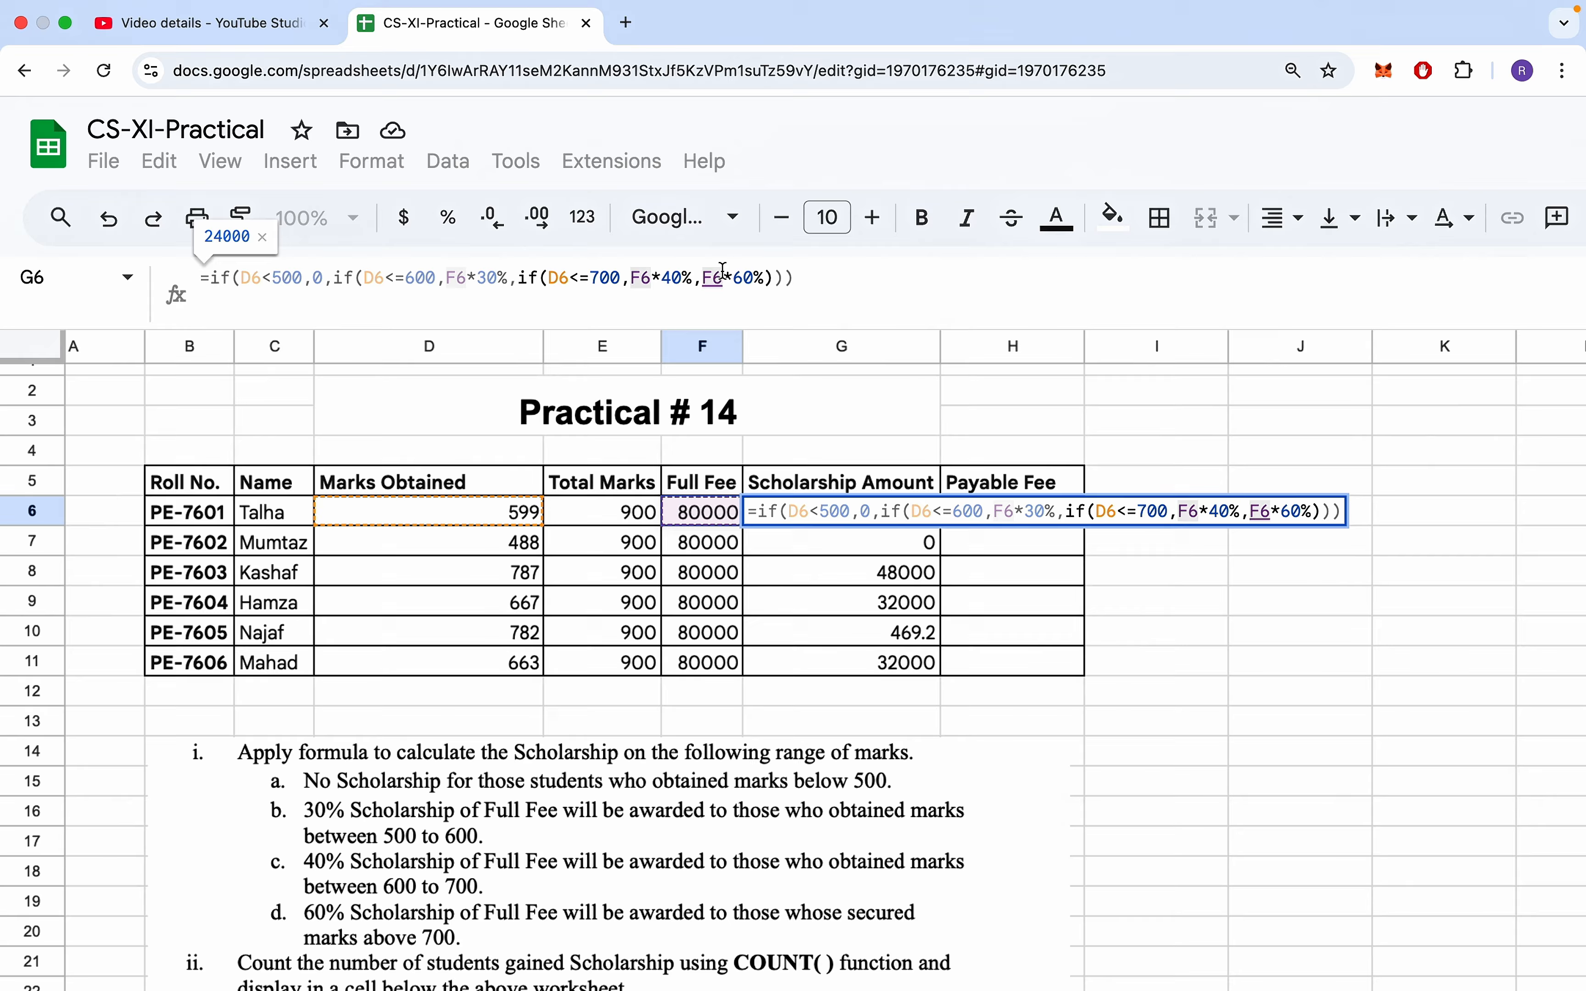
pyautogui.press('Return')
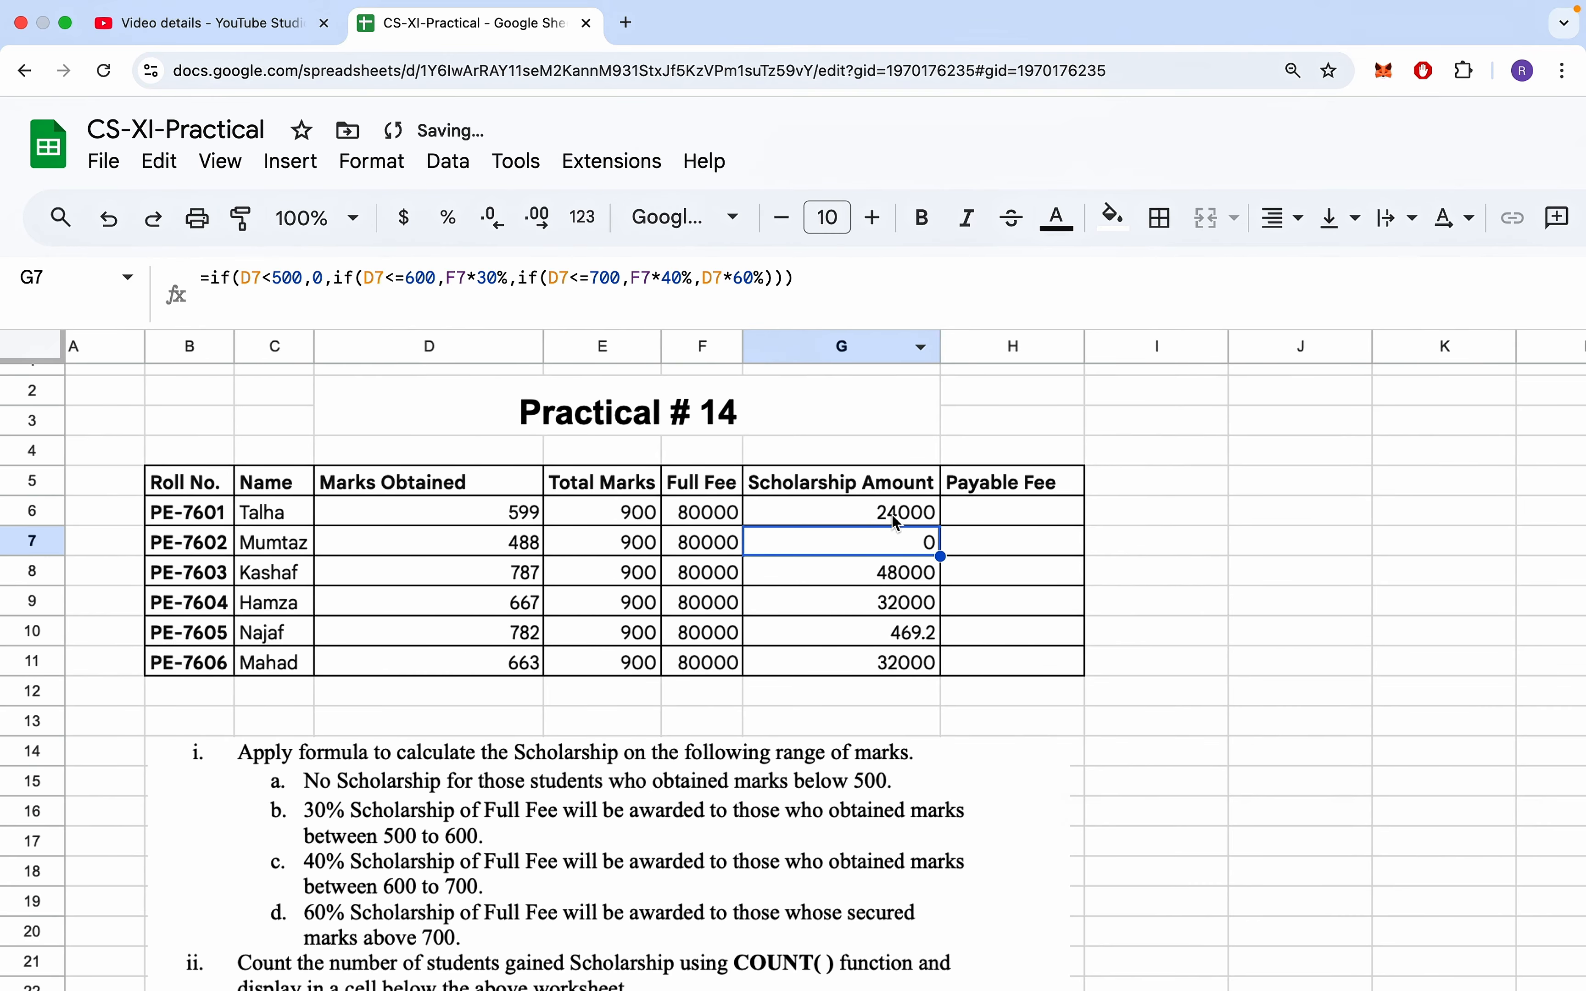
pyautogui.click(894, 519)
pyautogui.moveTo(940, 525); pyautogui.dragTo(937, 674)
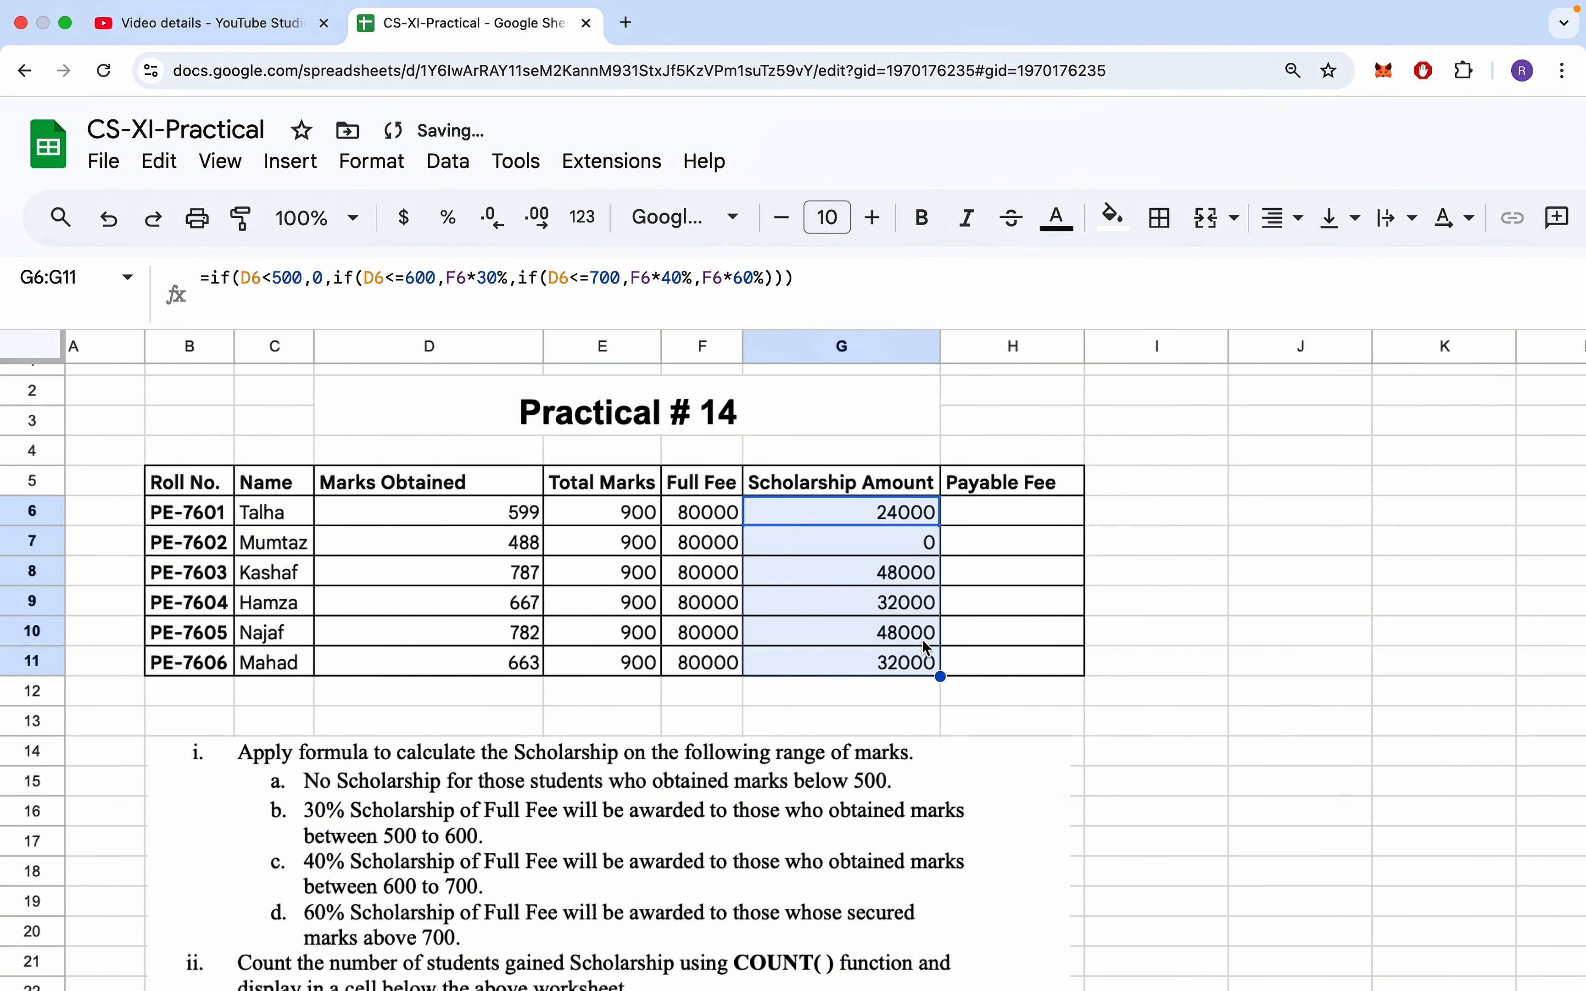
pyautogui.click(855, 586)
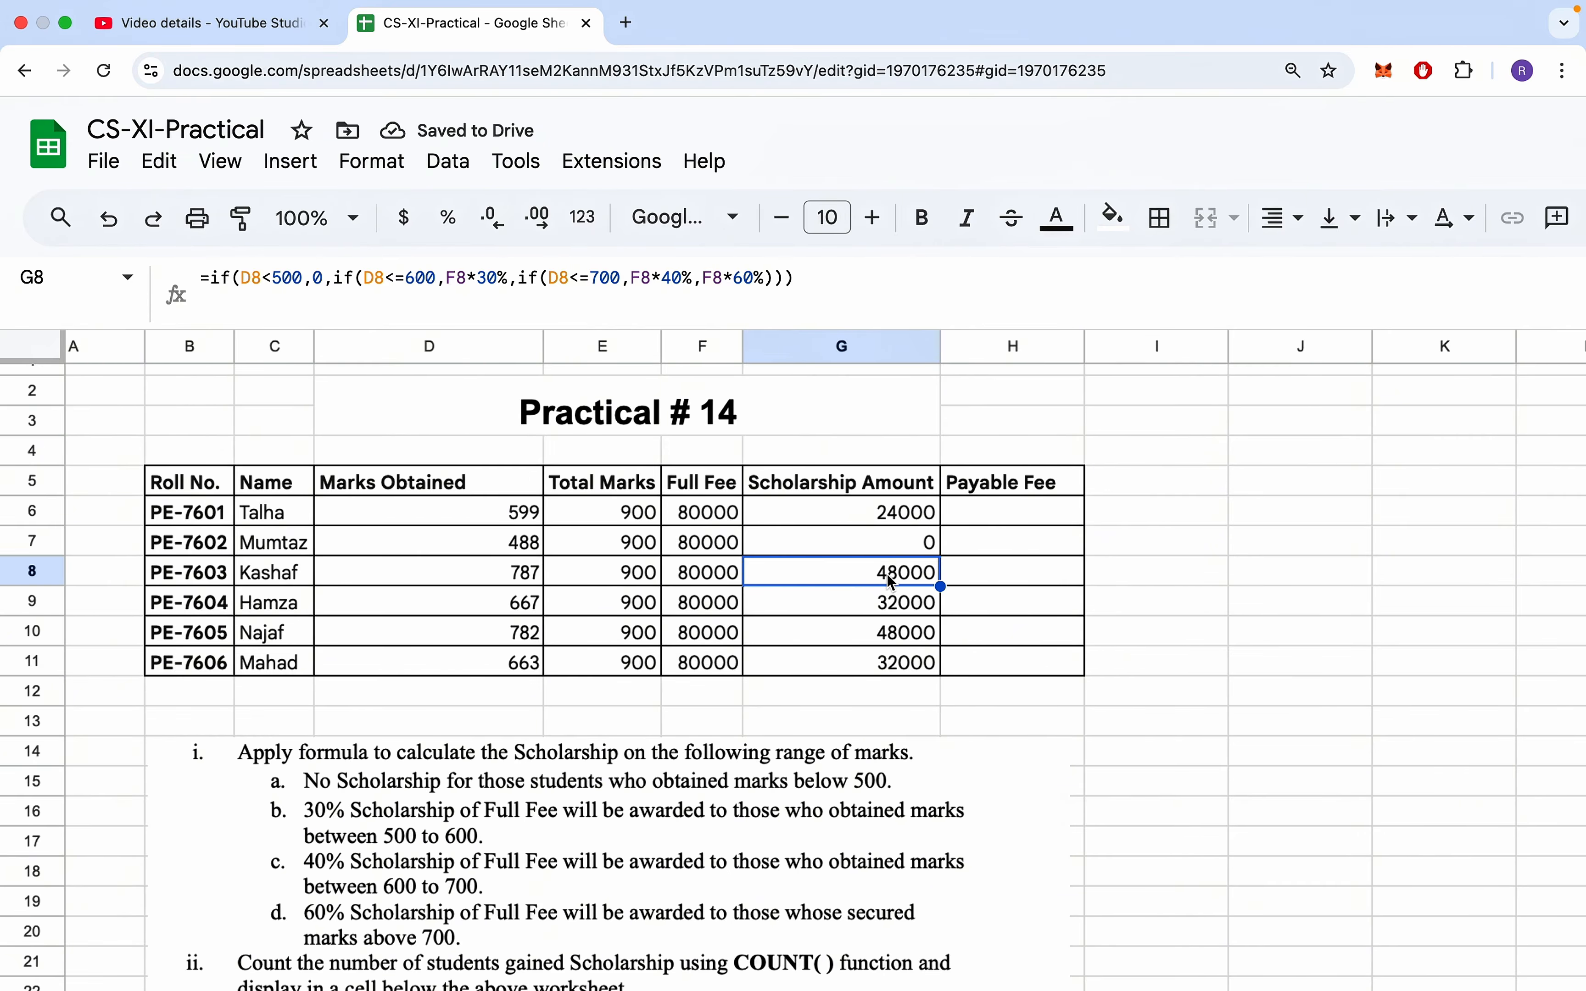
pyautogui.click(488, 579)
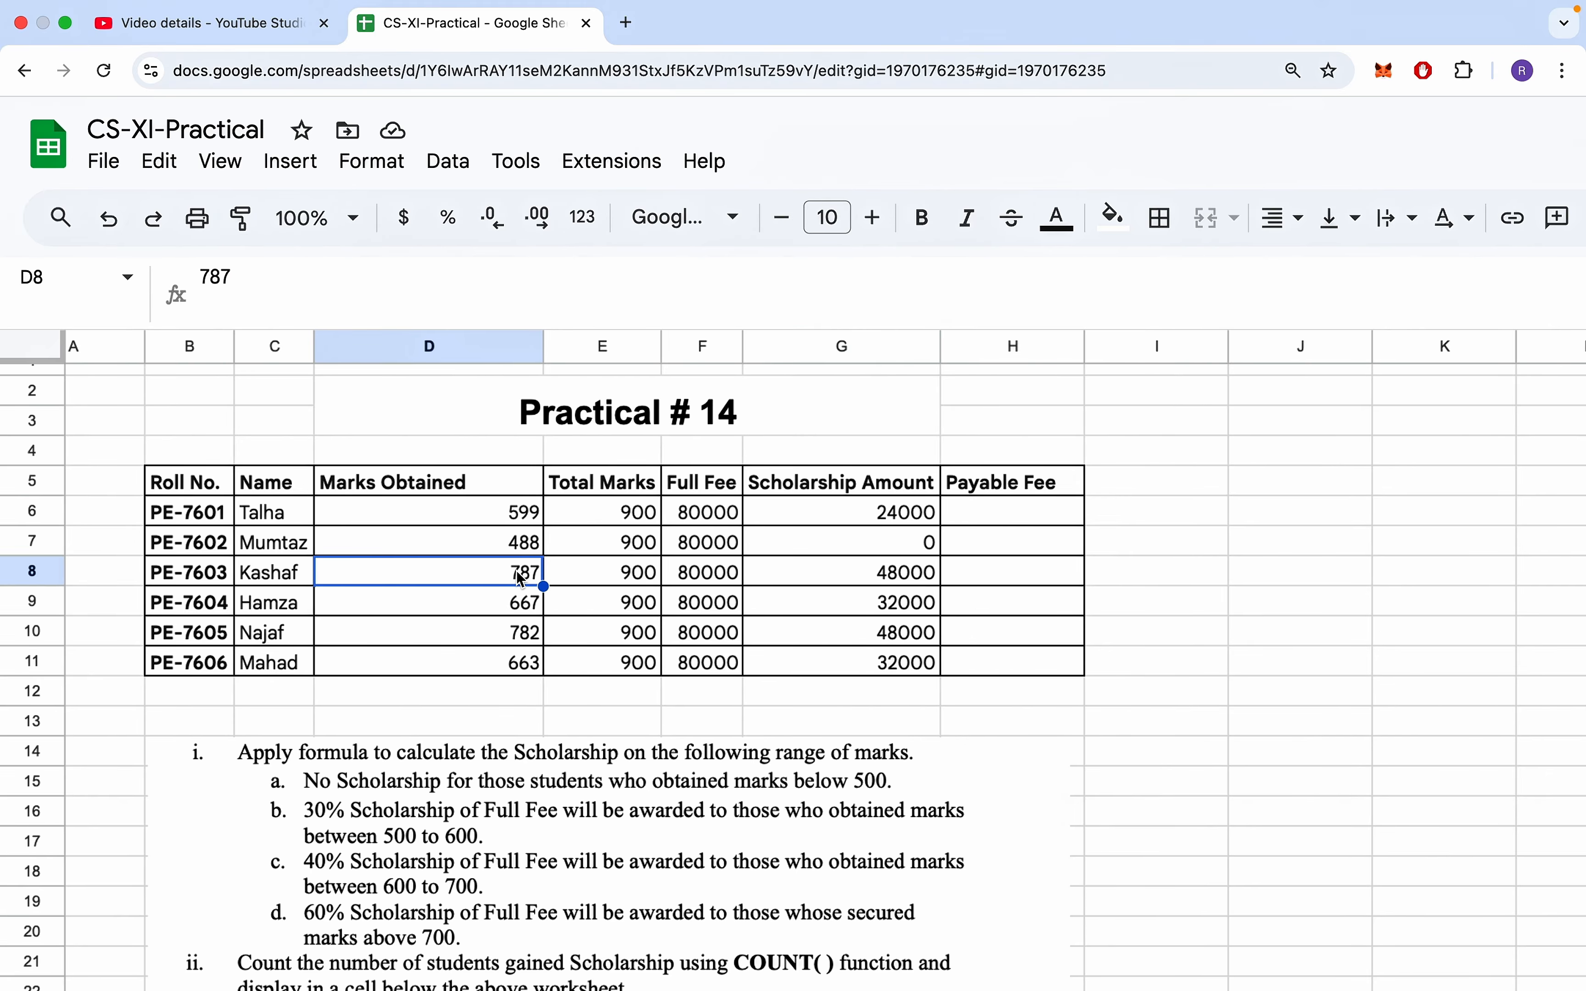
# - Calculate the Payable Fee in H6 with =F6-G6 and accept the suggested autofill for H7 through H11
pyautogui.click(1044, 524)
pyautogui.write('=F6-G6')
pyautogui.press('Return')
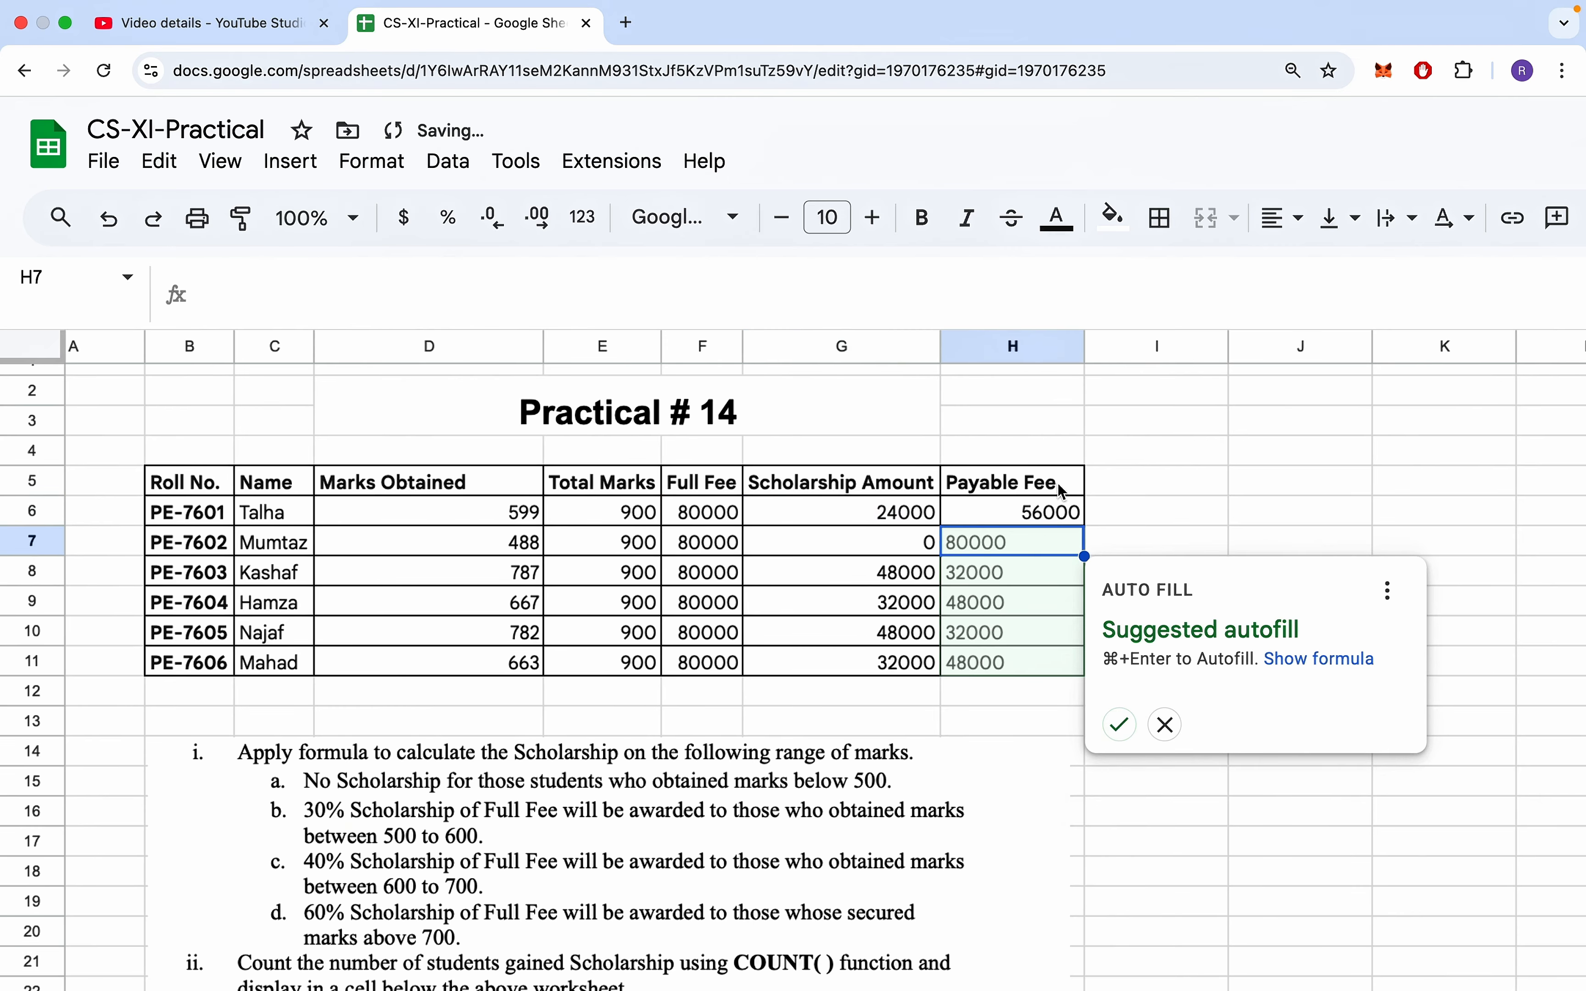
pyautogui.click(1120, 725)
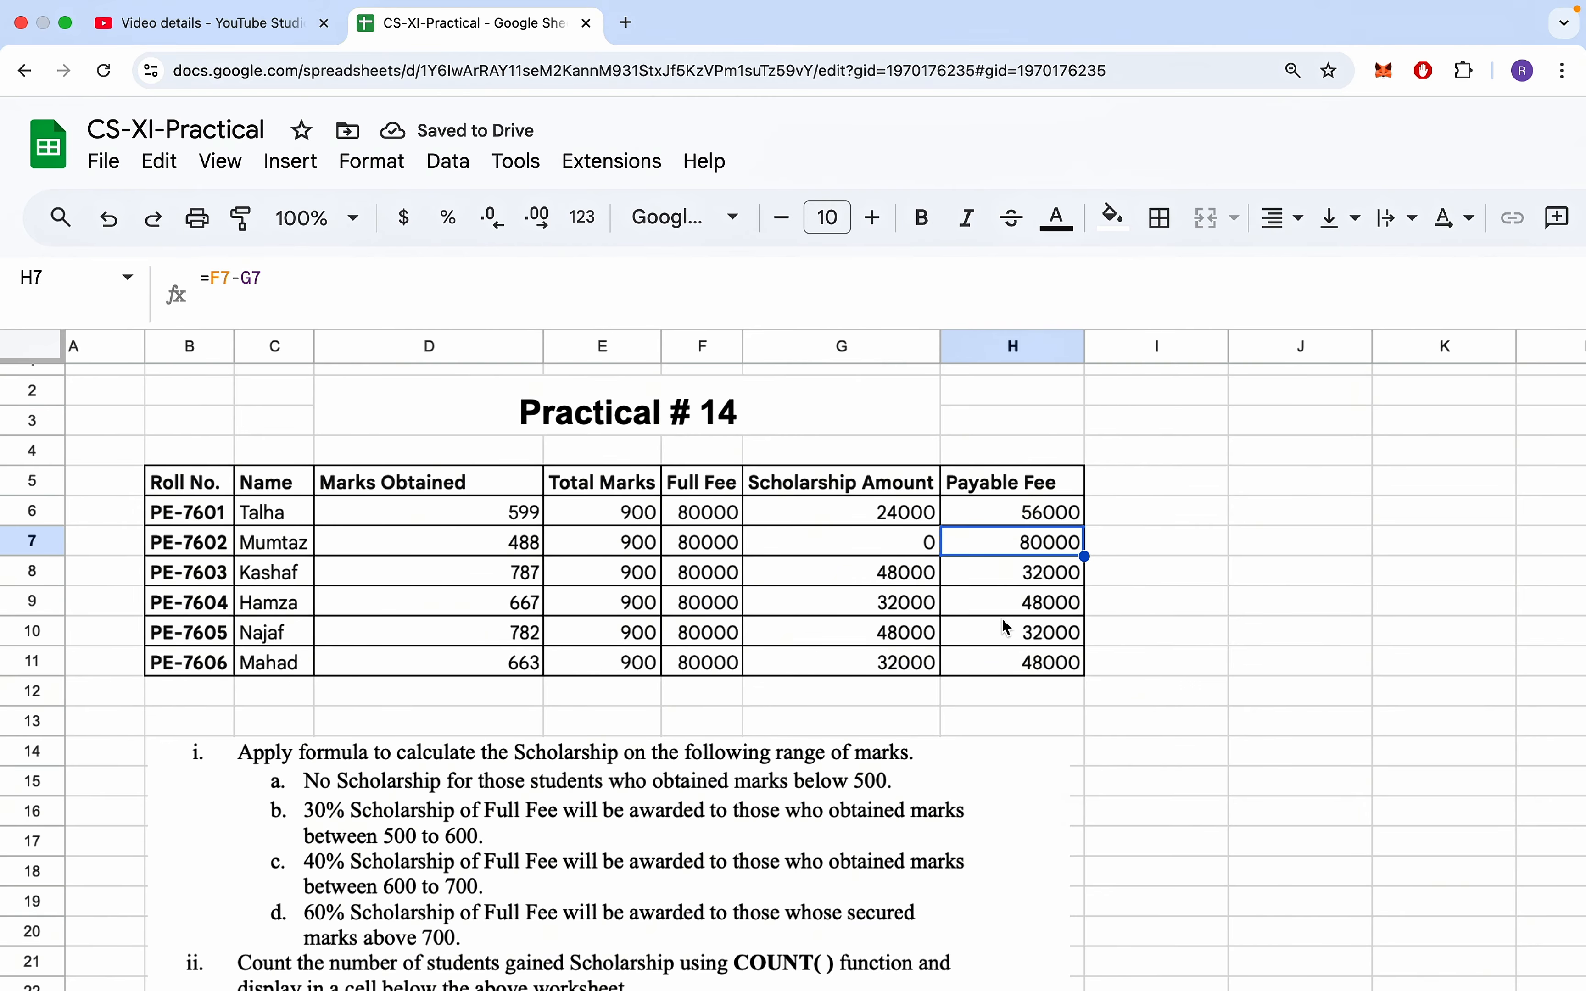
pyautogui.click(992, 574)
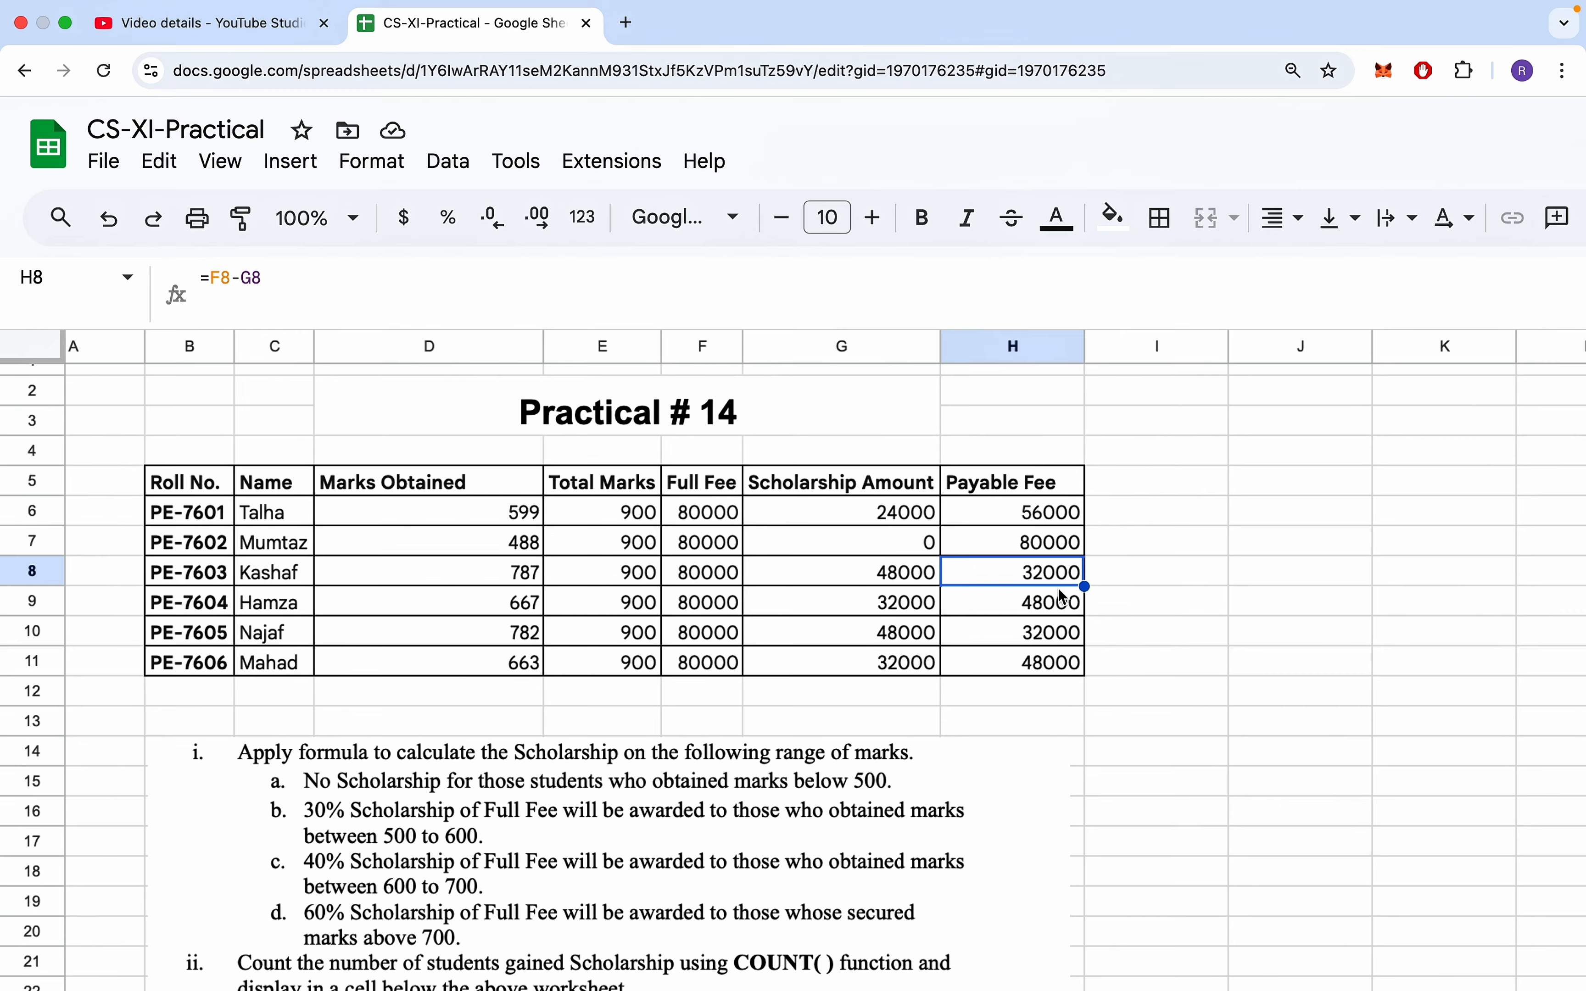
pyautogui.click(1045, 632)
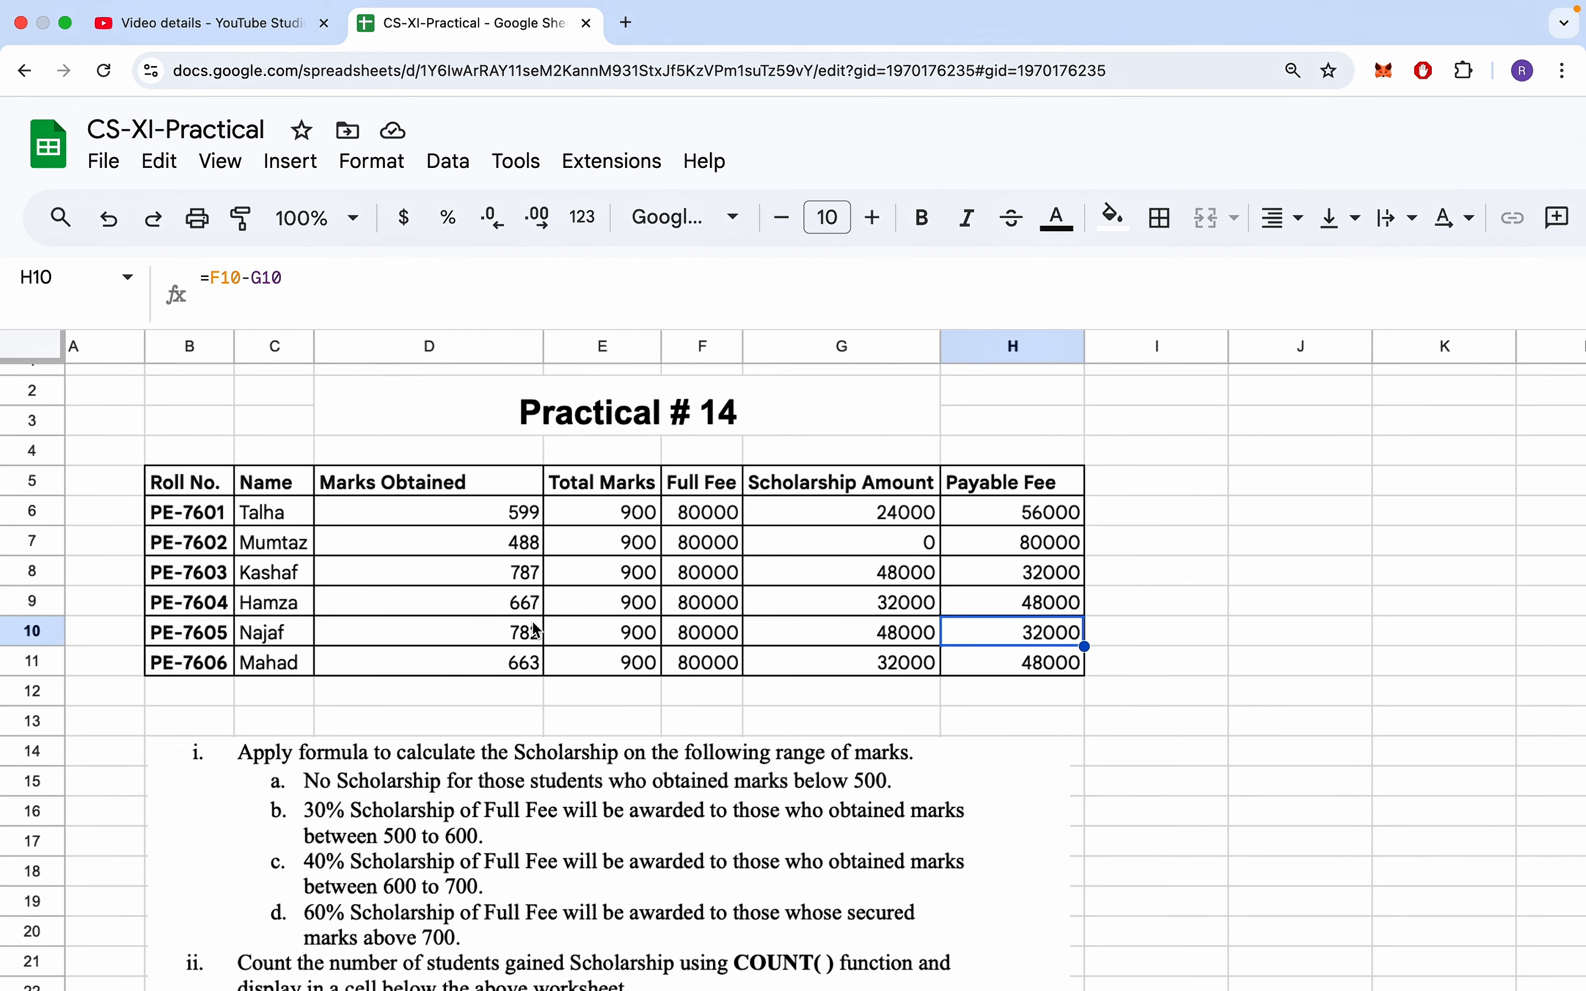
pyautogui.click(1021, 543)
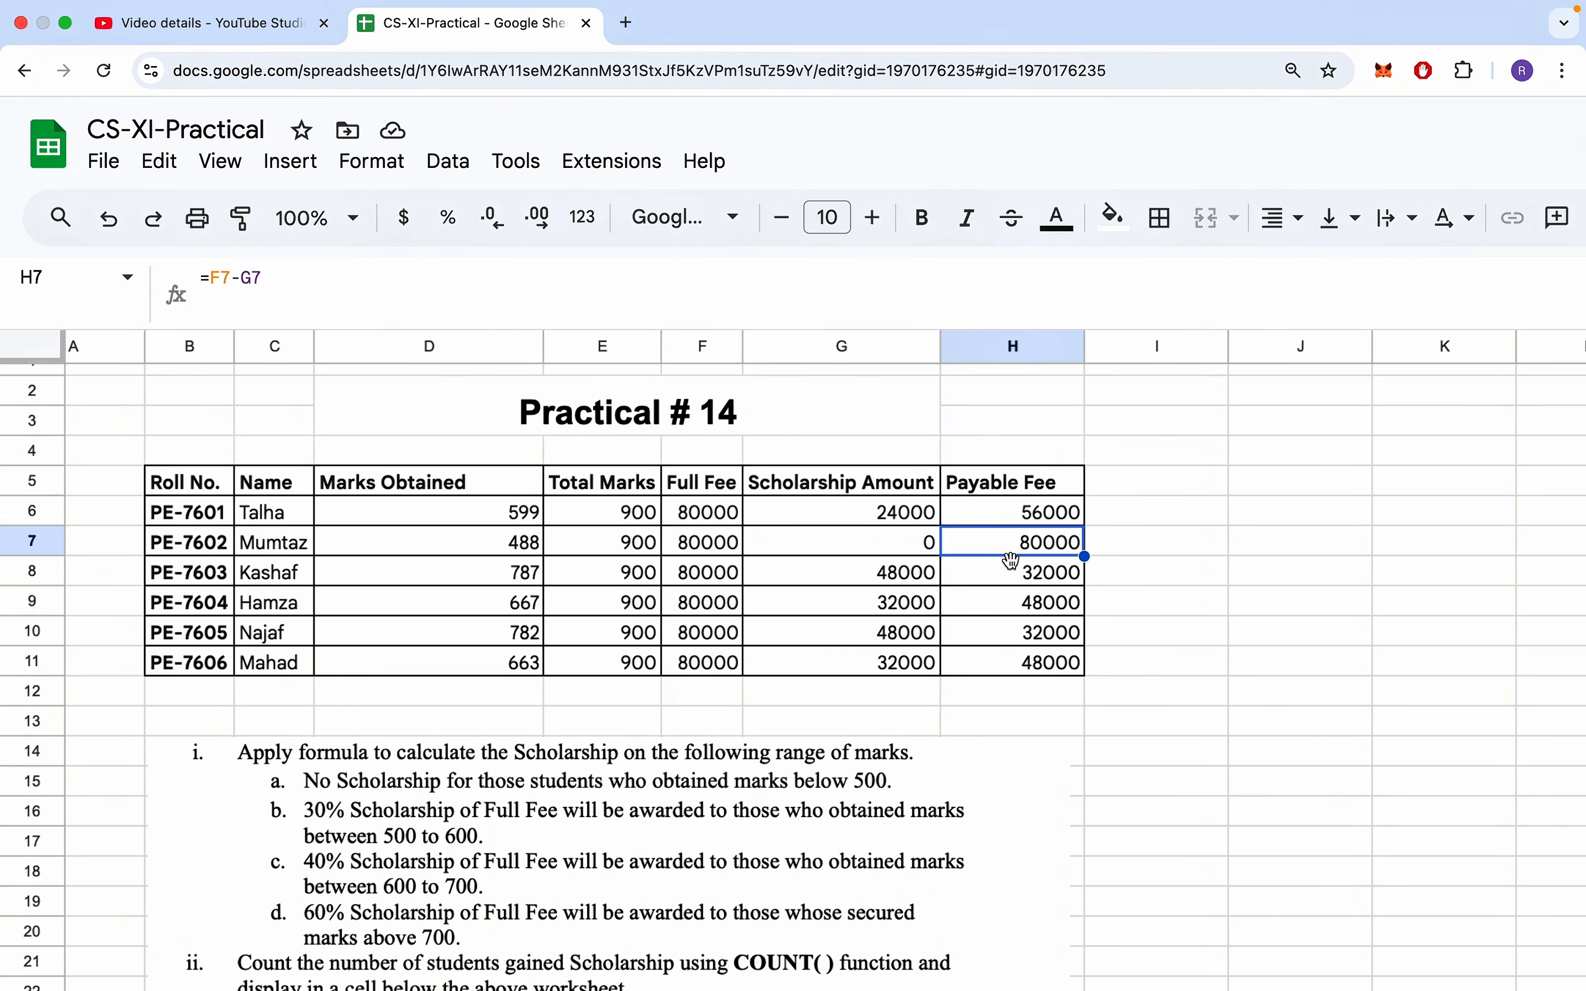
# - Make the G6 scholarship formula return an empty string "" for marks below 500
pyautogui.scroll(-4, 836, 768)
pyautogui.hscroll(1, 570, 754)
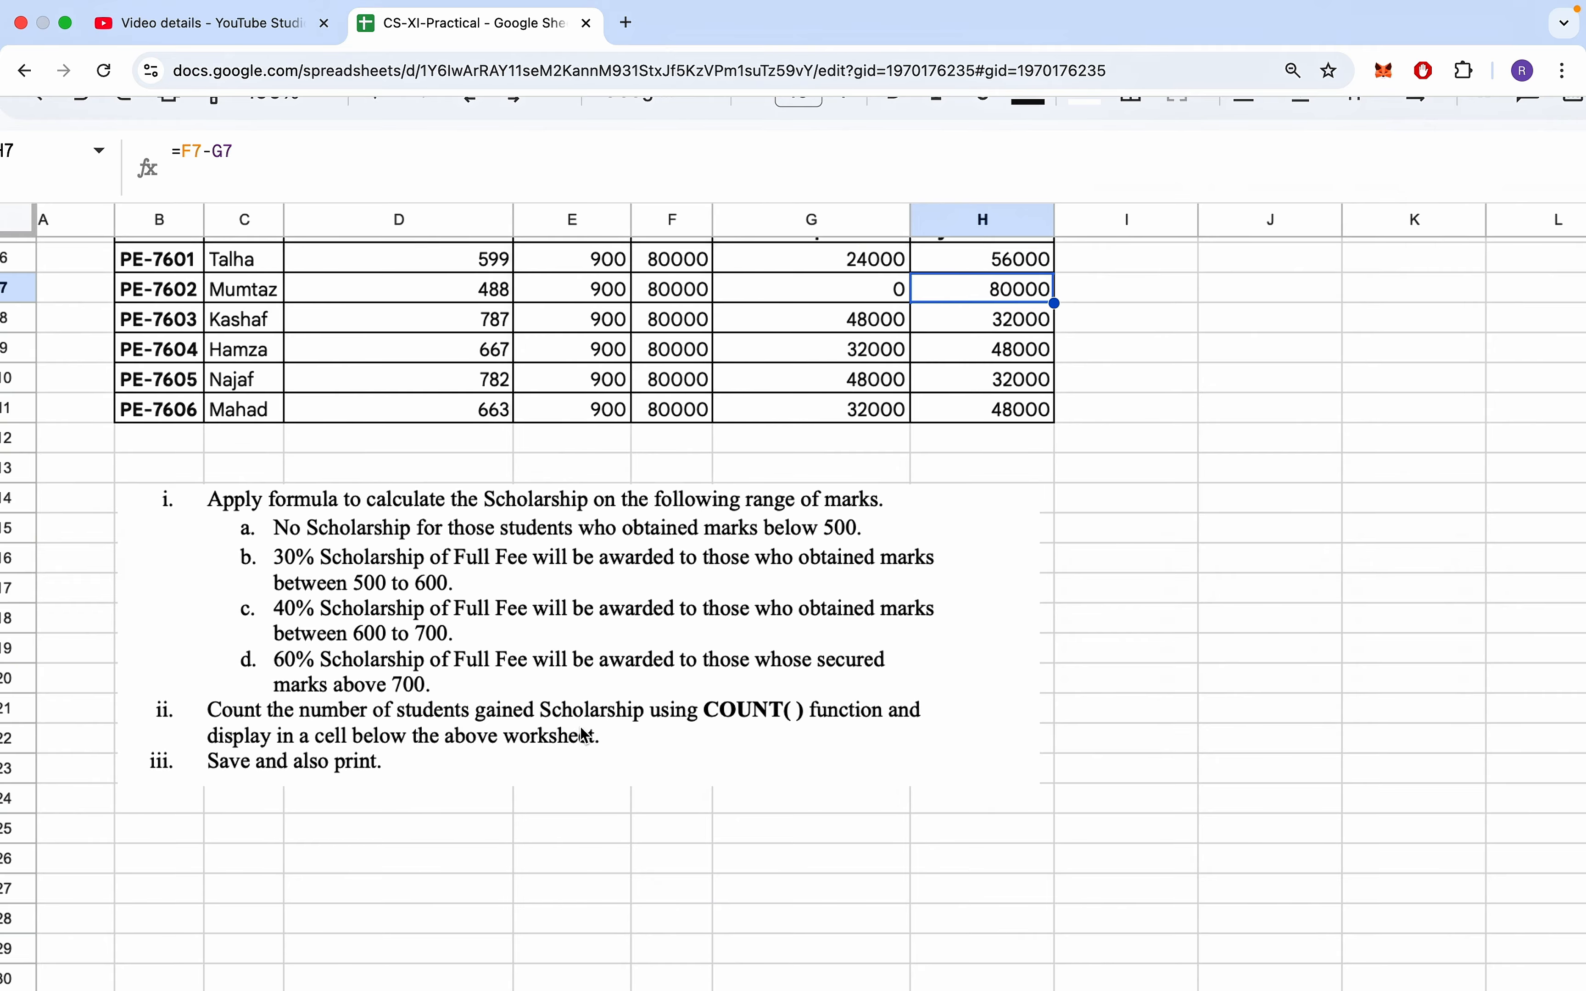
pyautogui.scroll(4, 524, 590)
pyautogui.hscroll(-1, 524, 590)
pyautogui.click(833, 529)
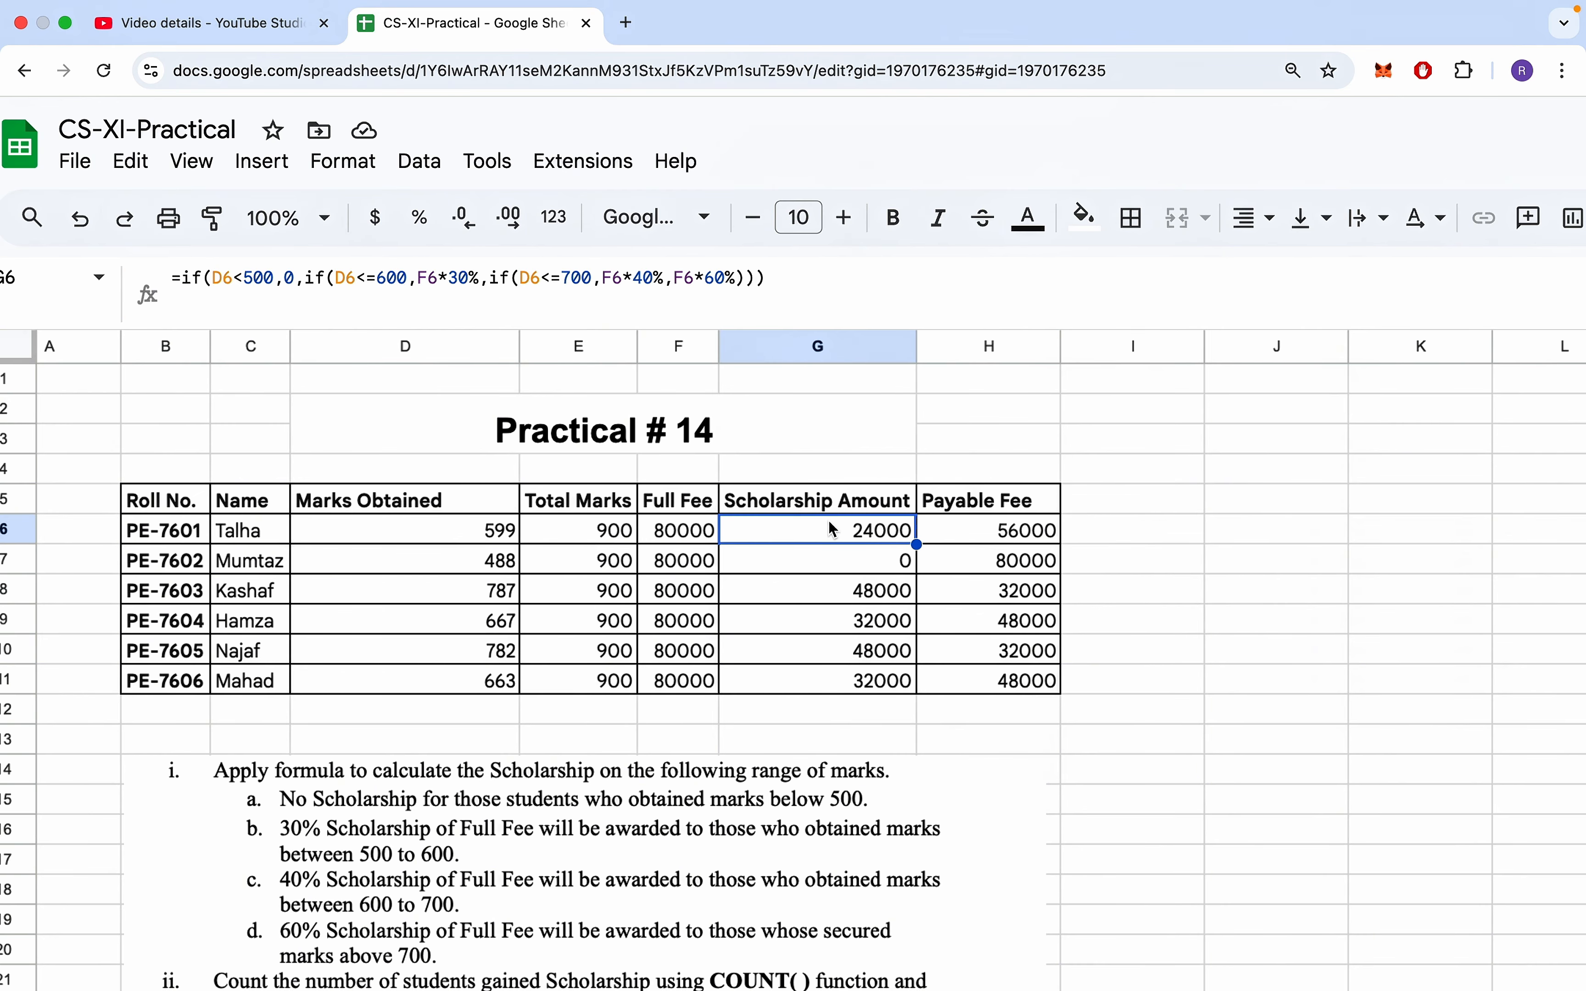
pyautogui.click(294, 278)
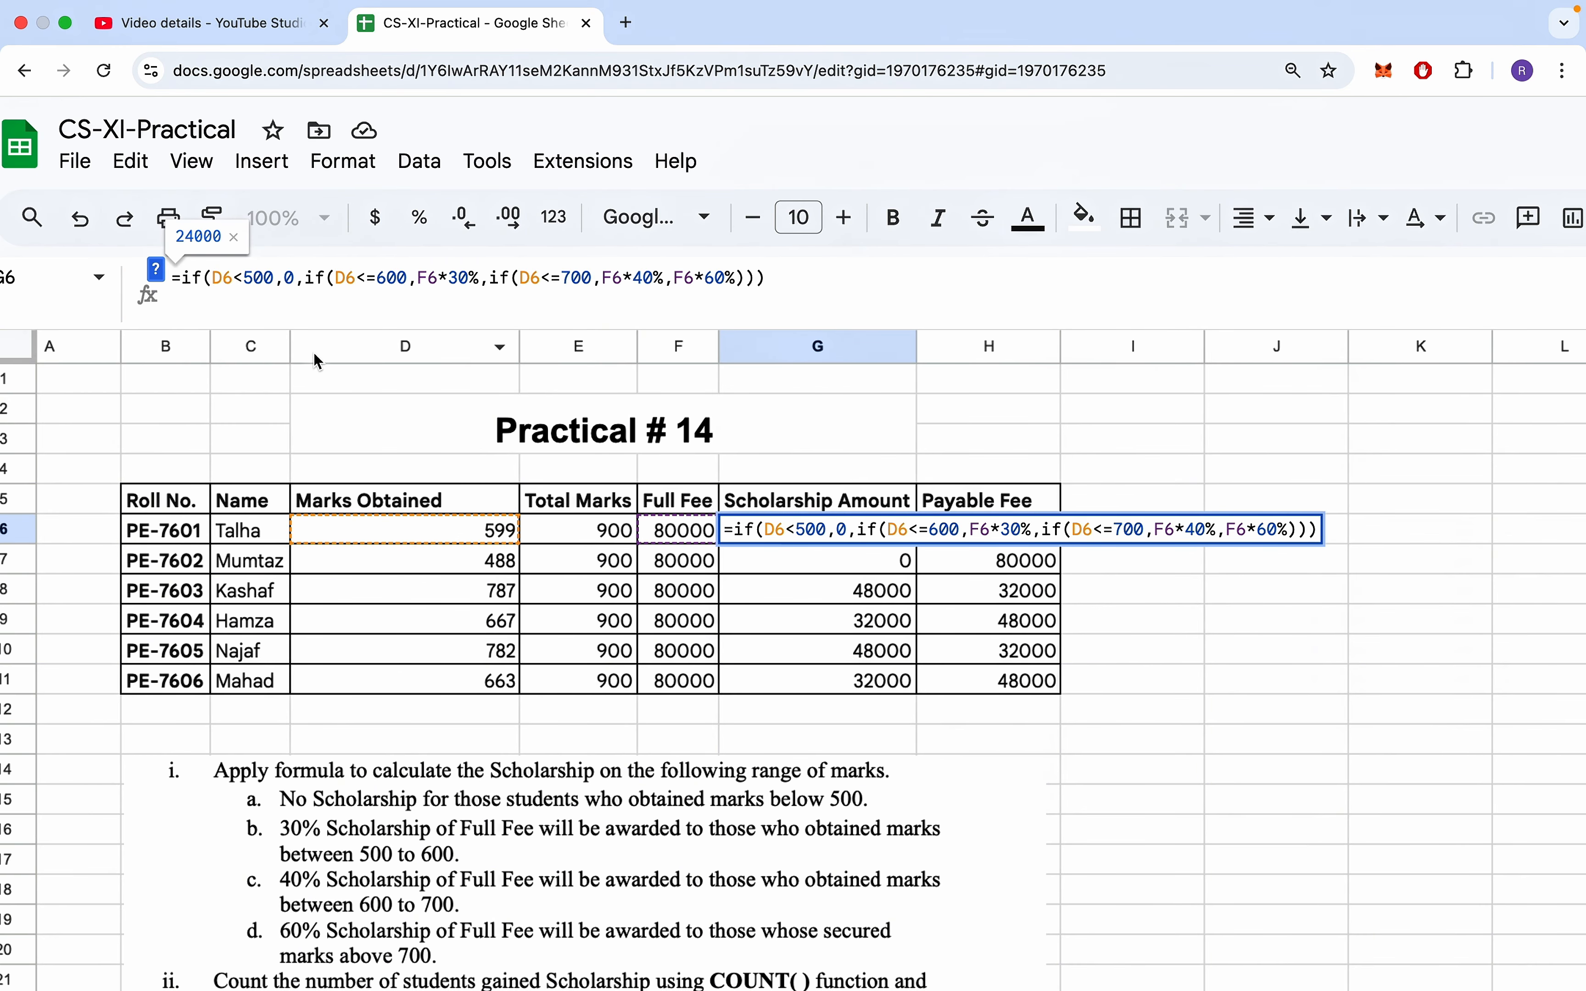
pyautogui.press('BackSpace')
pyautogui.write('"')
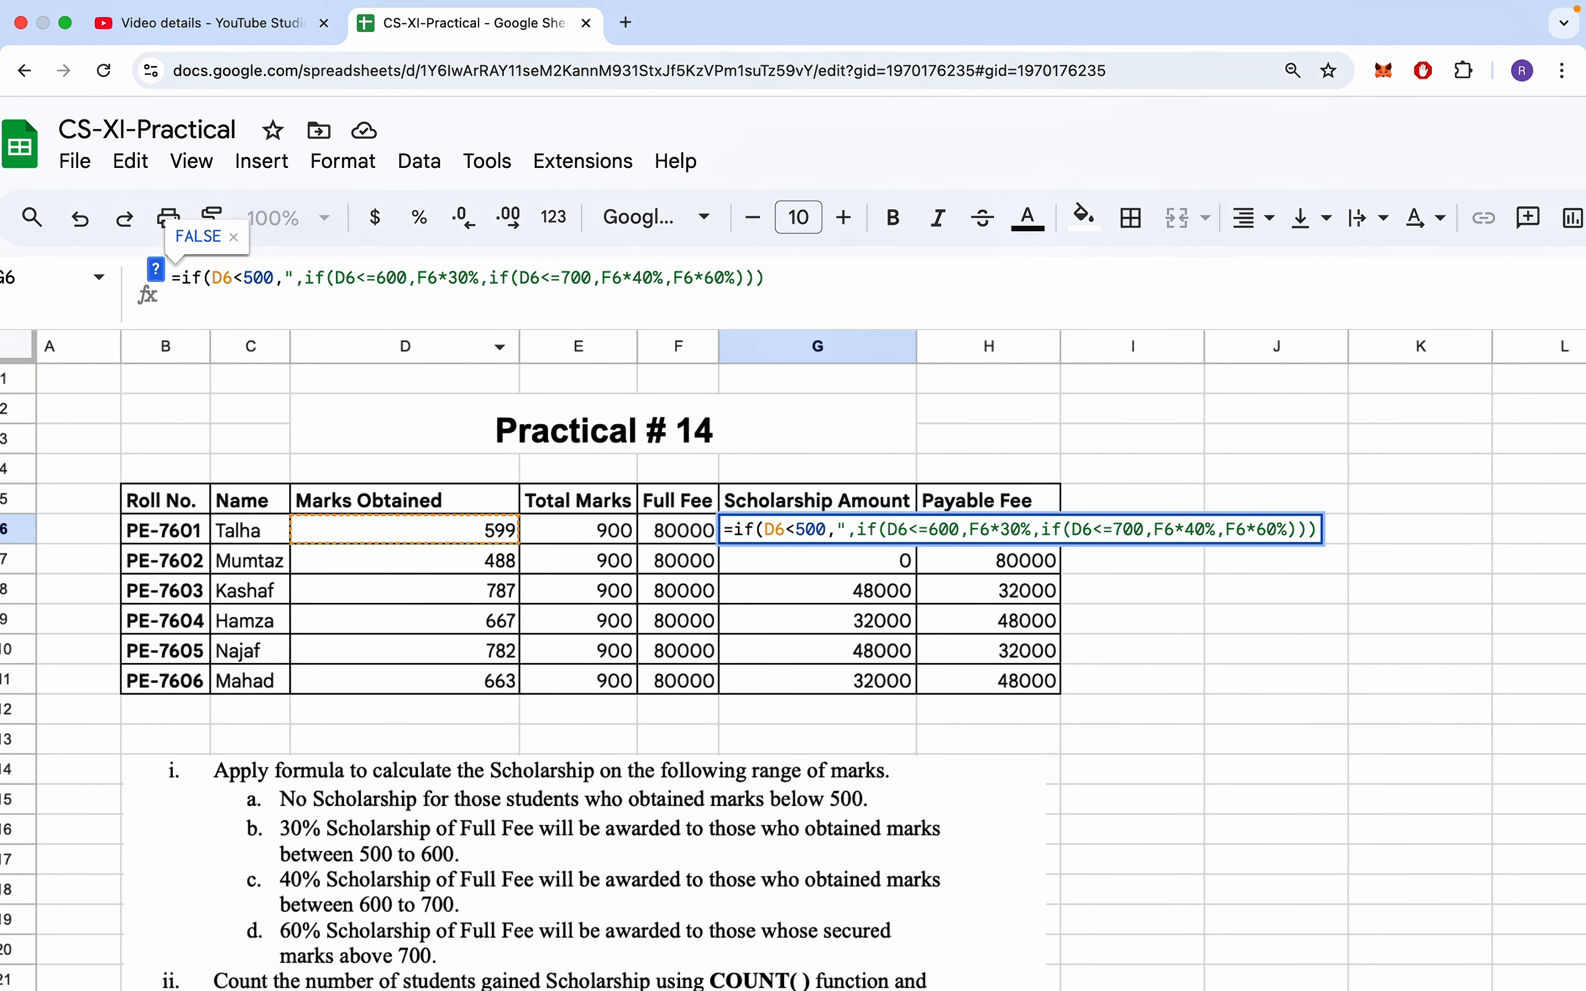
pyautogui.write('"')
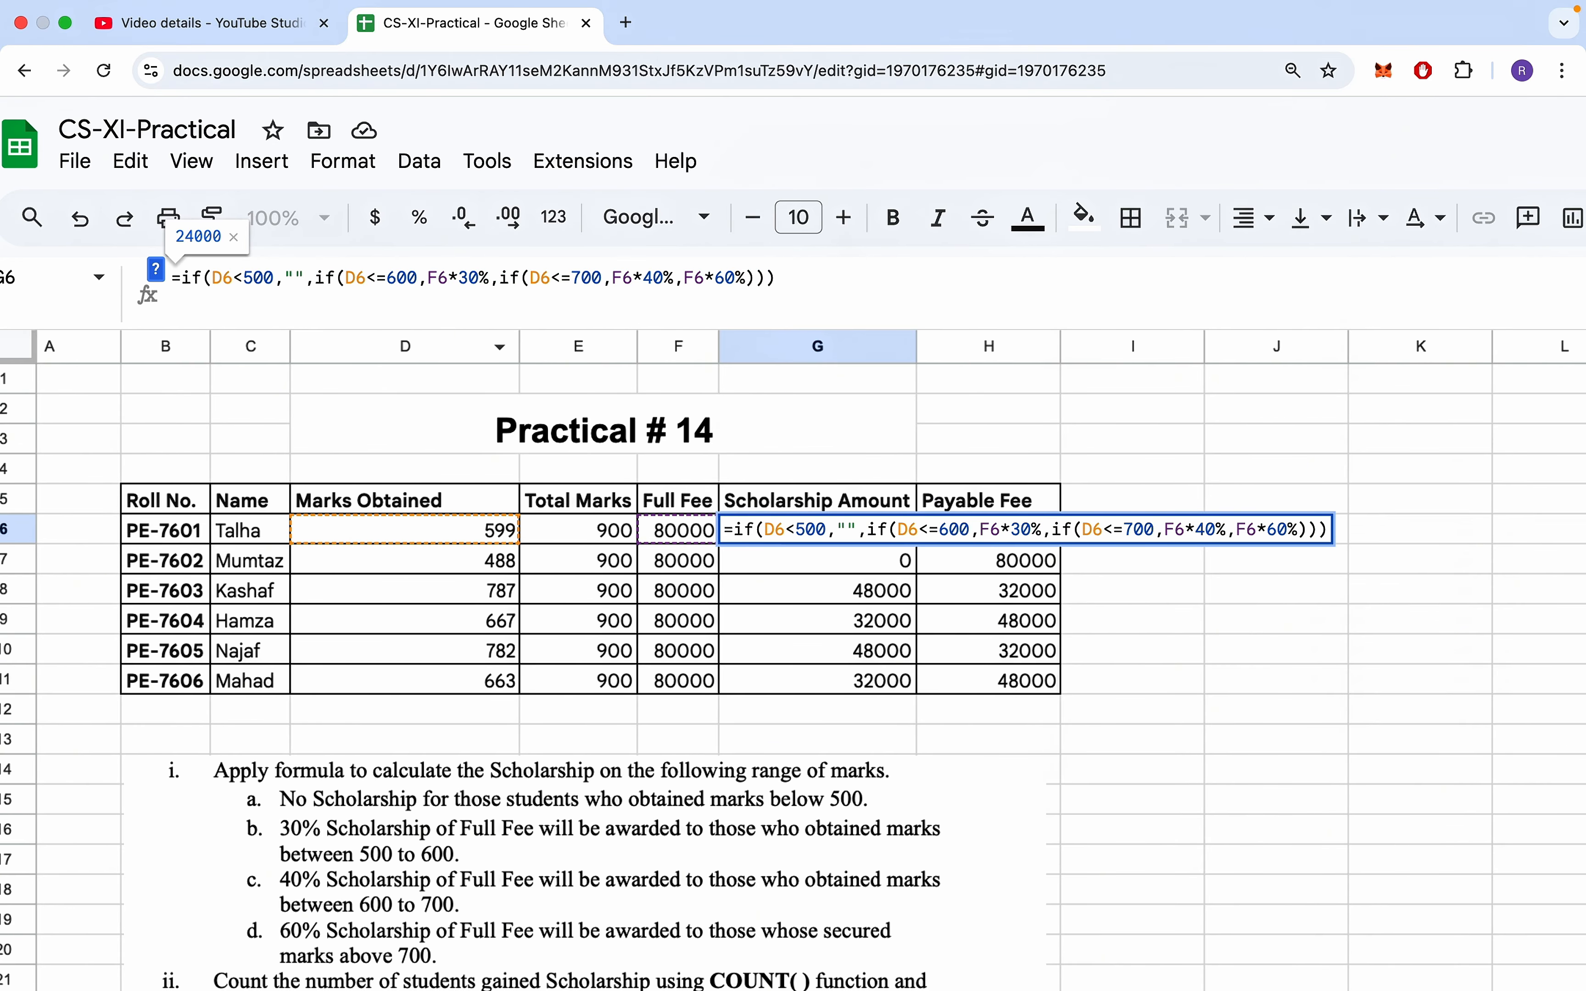
pyautogui.press('Return')
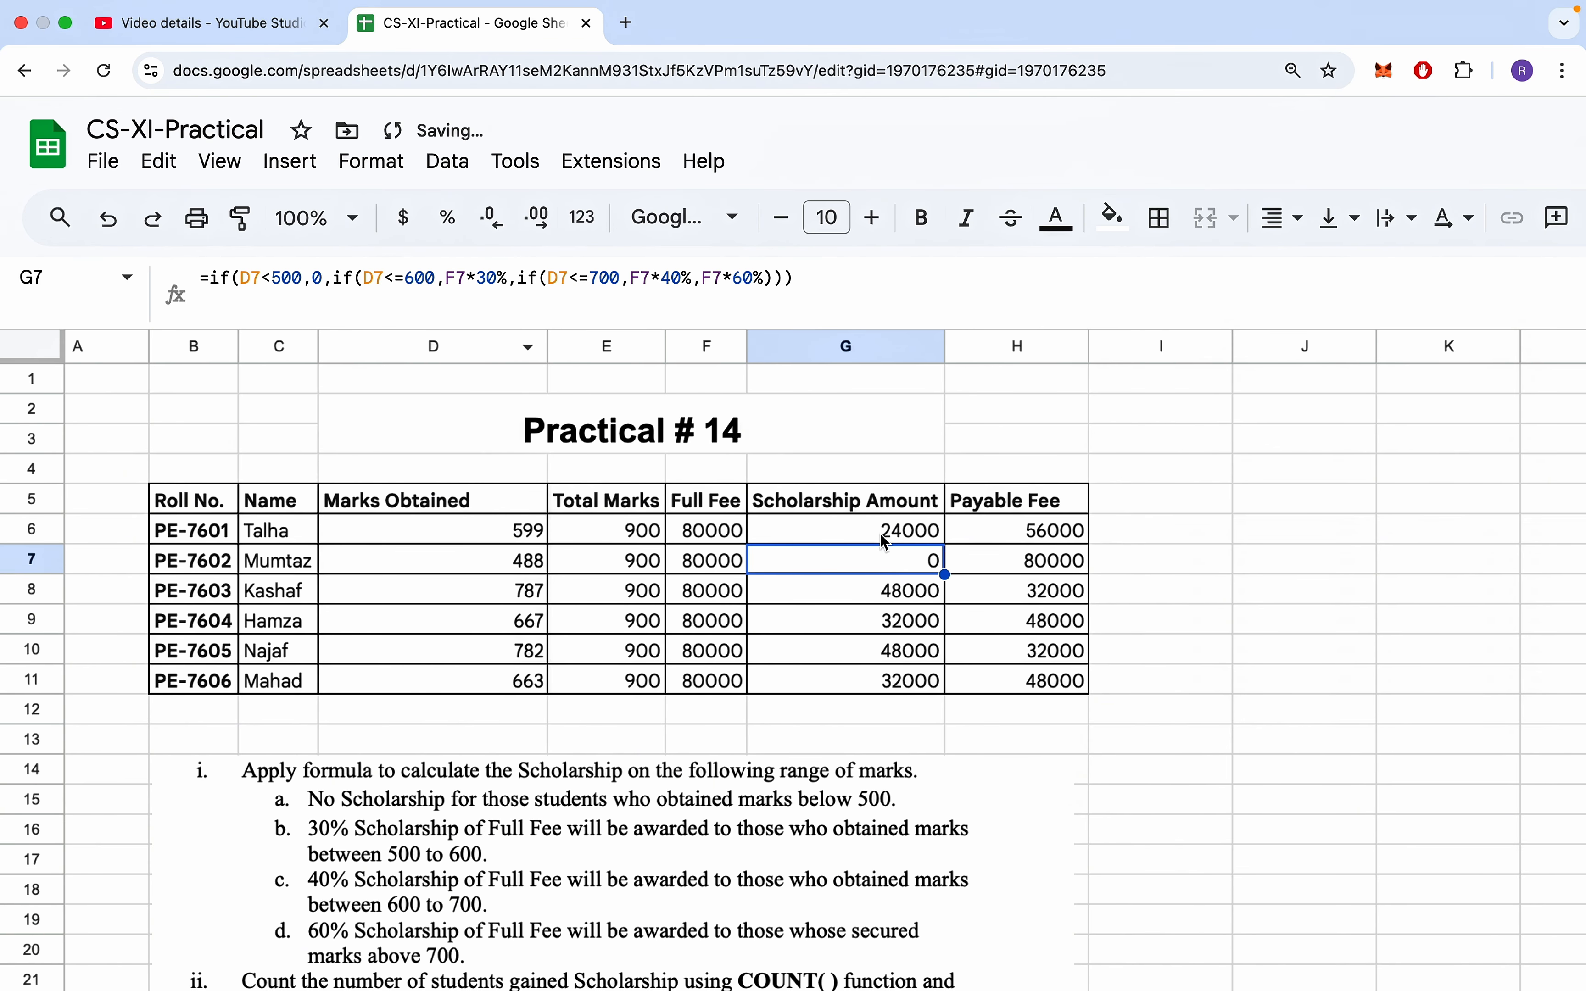
# - Fill the revised scholarship formula from G6 down through G11
pyautogui.click(855, 534)
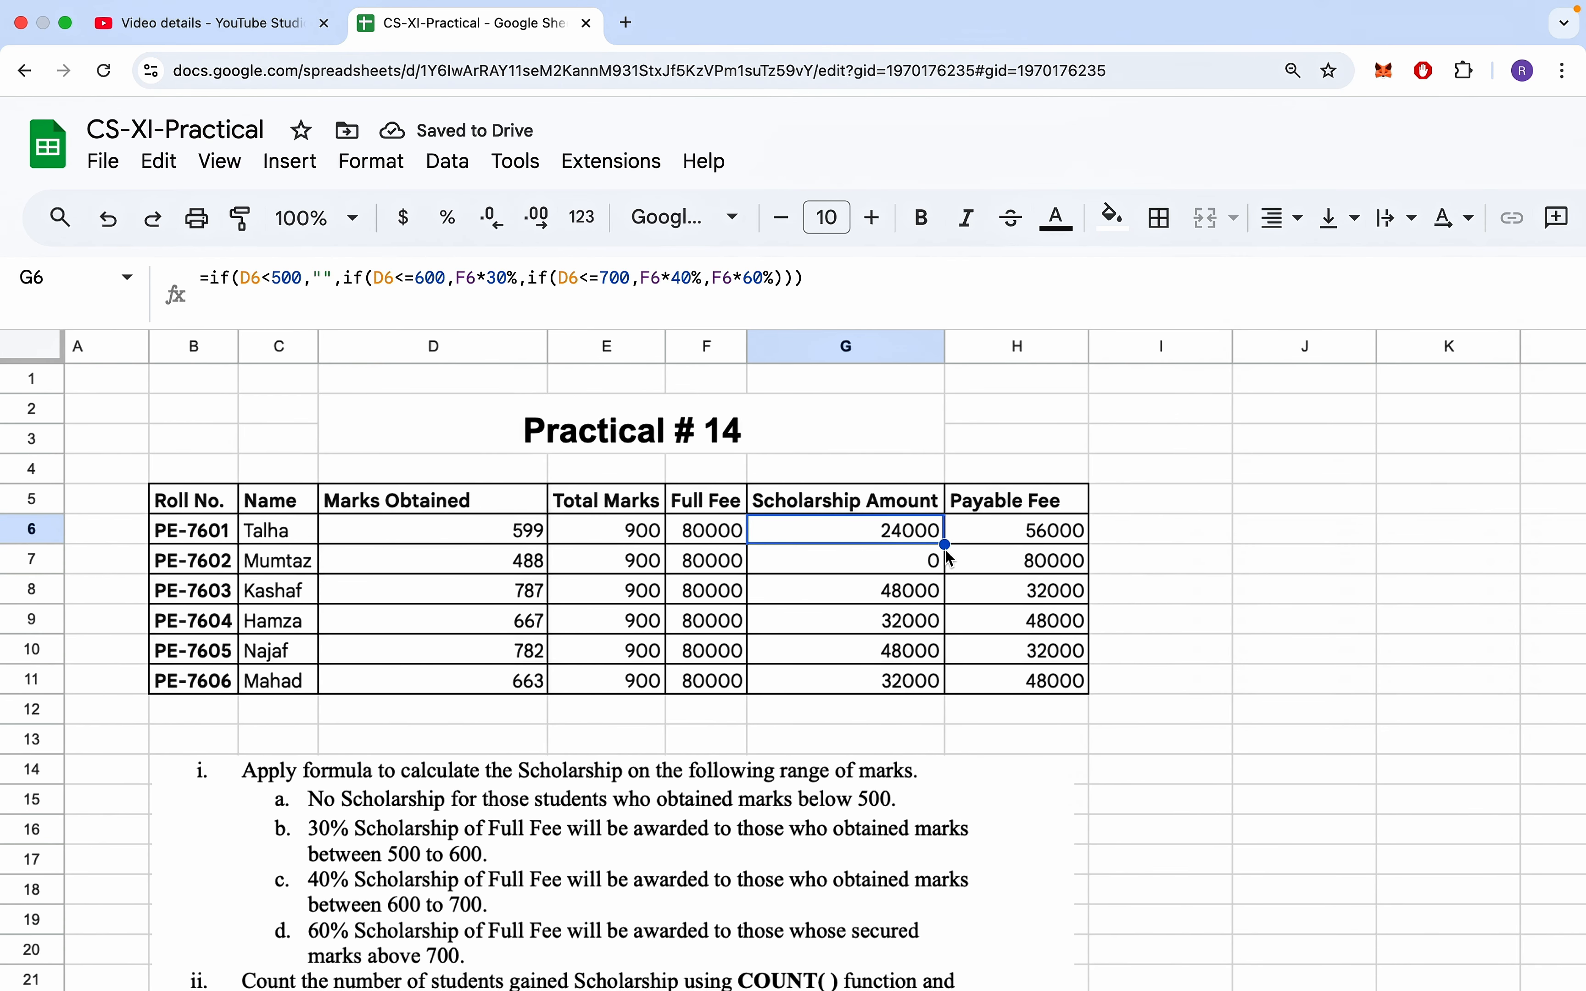
pyautogui.moveTo(945, 543); pyautogui.dragTo(938, 683)
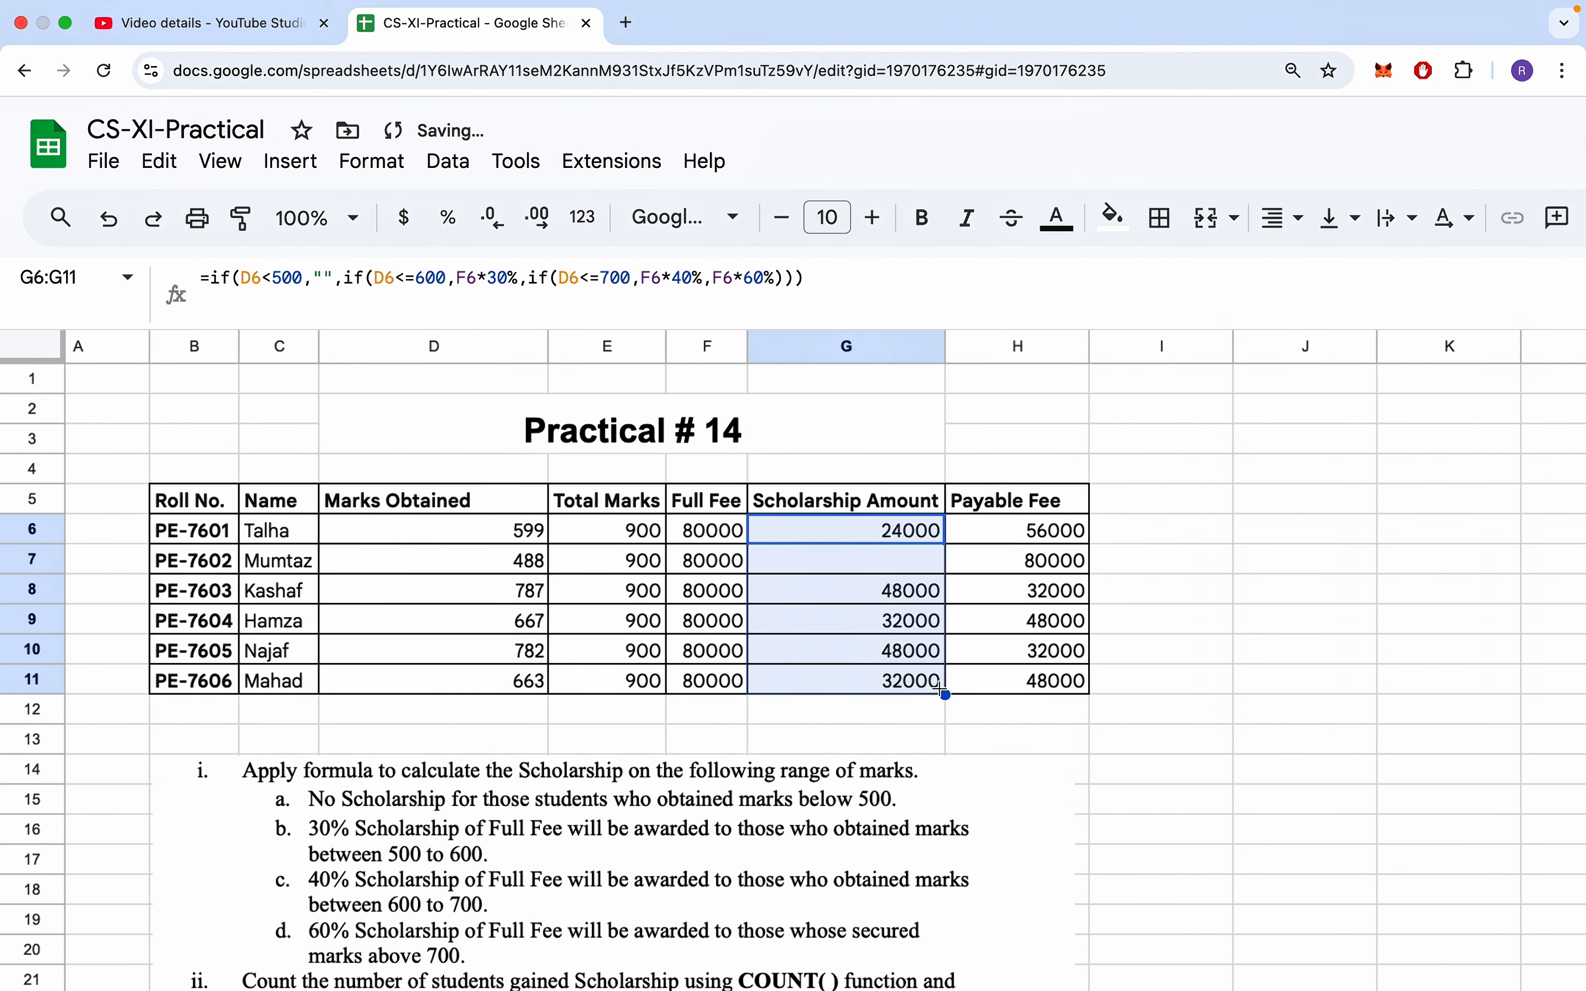
pyautogui.click(1014, 574)
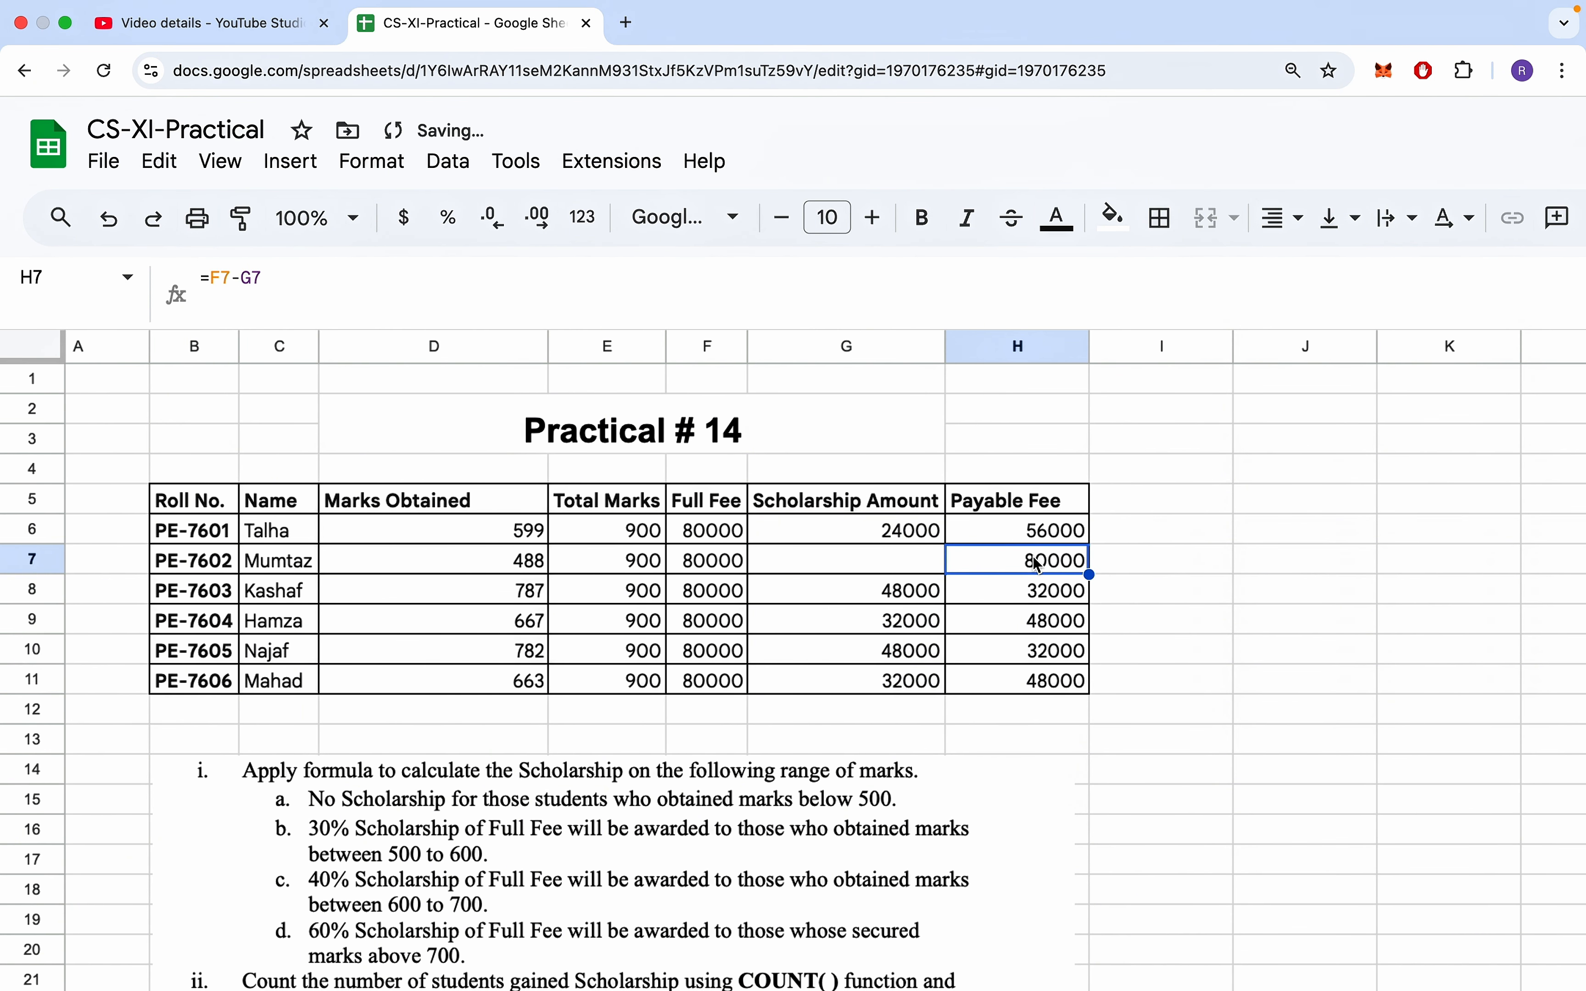
pyautogui.click(899, 572)
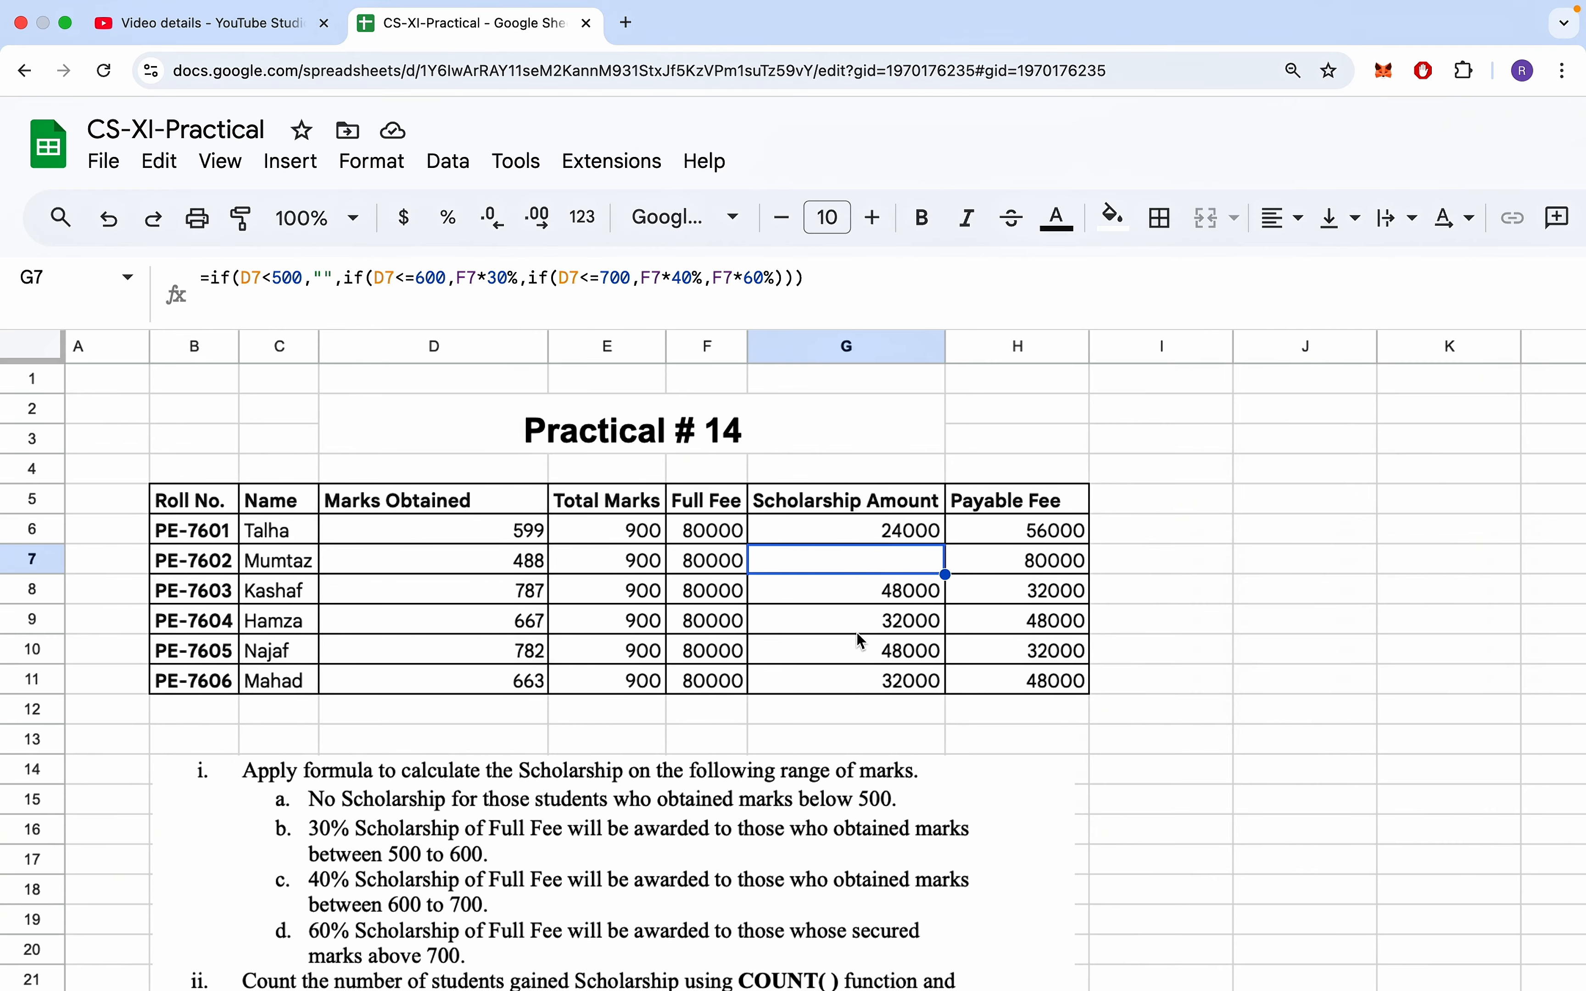
# - Count the students who gained a scholarship in G12 with =COUNT(G6:G11)
pyautogui.click(848, 716)
pyautogui.write('=c')
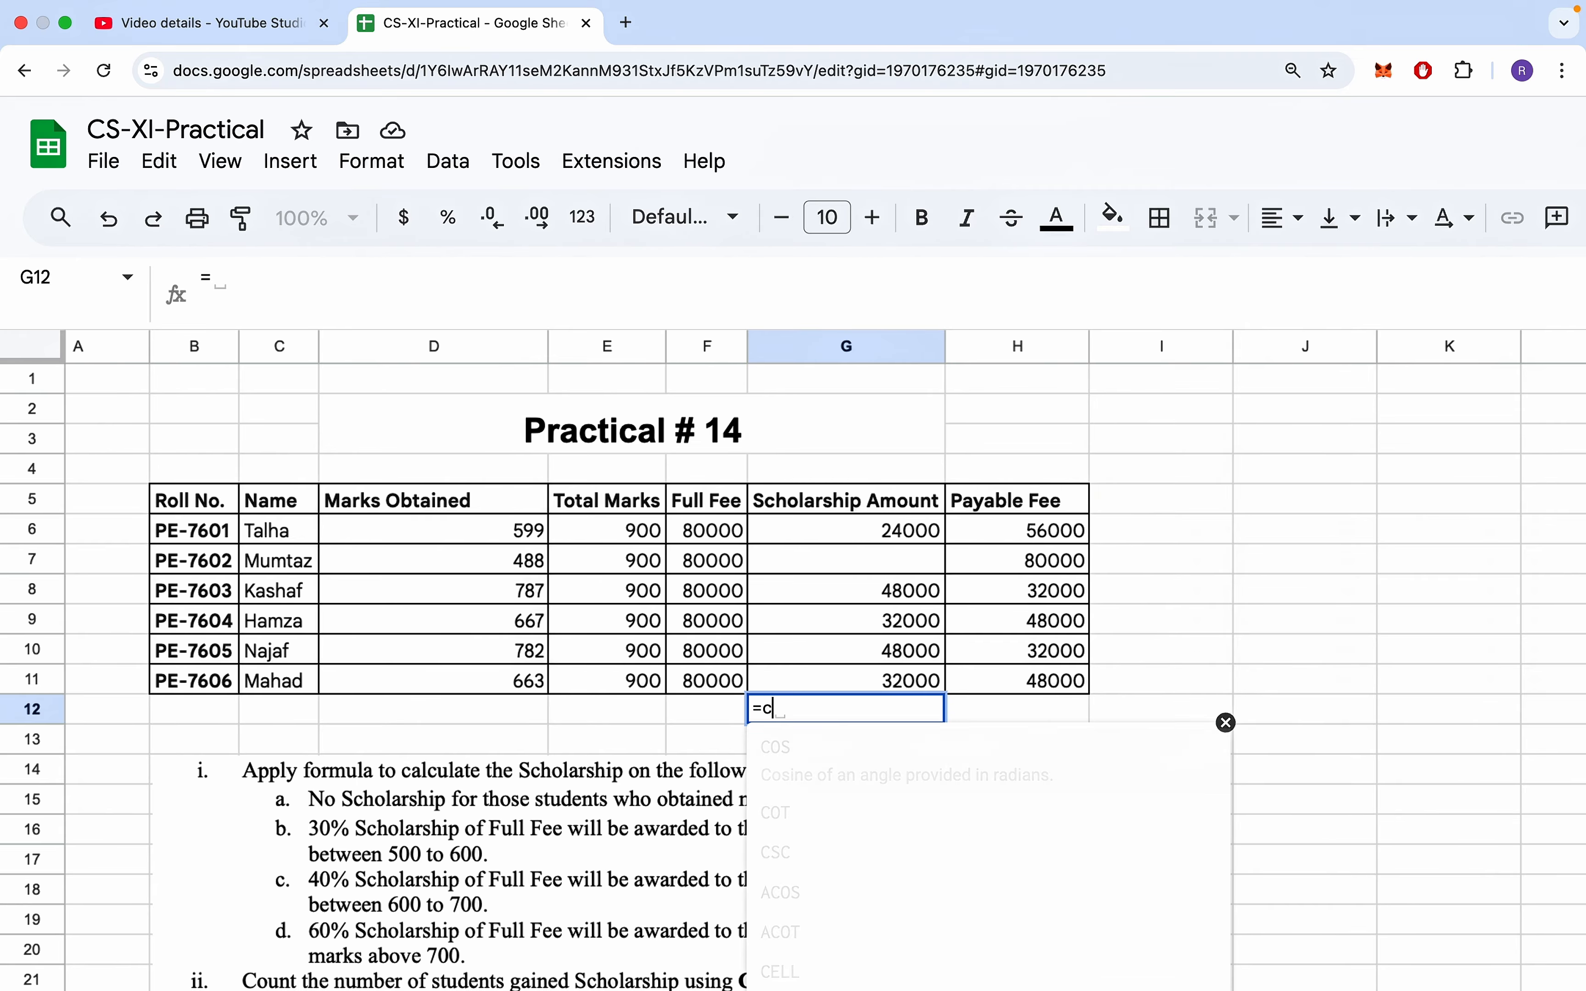
pyautogui.write('oun')
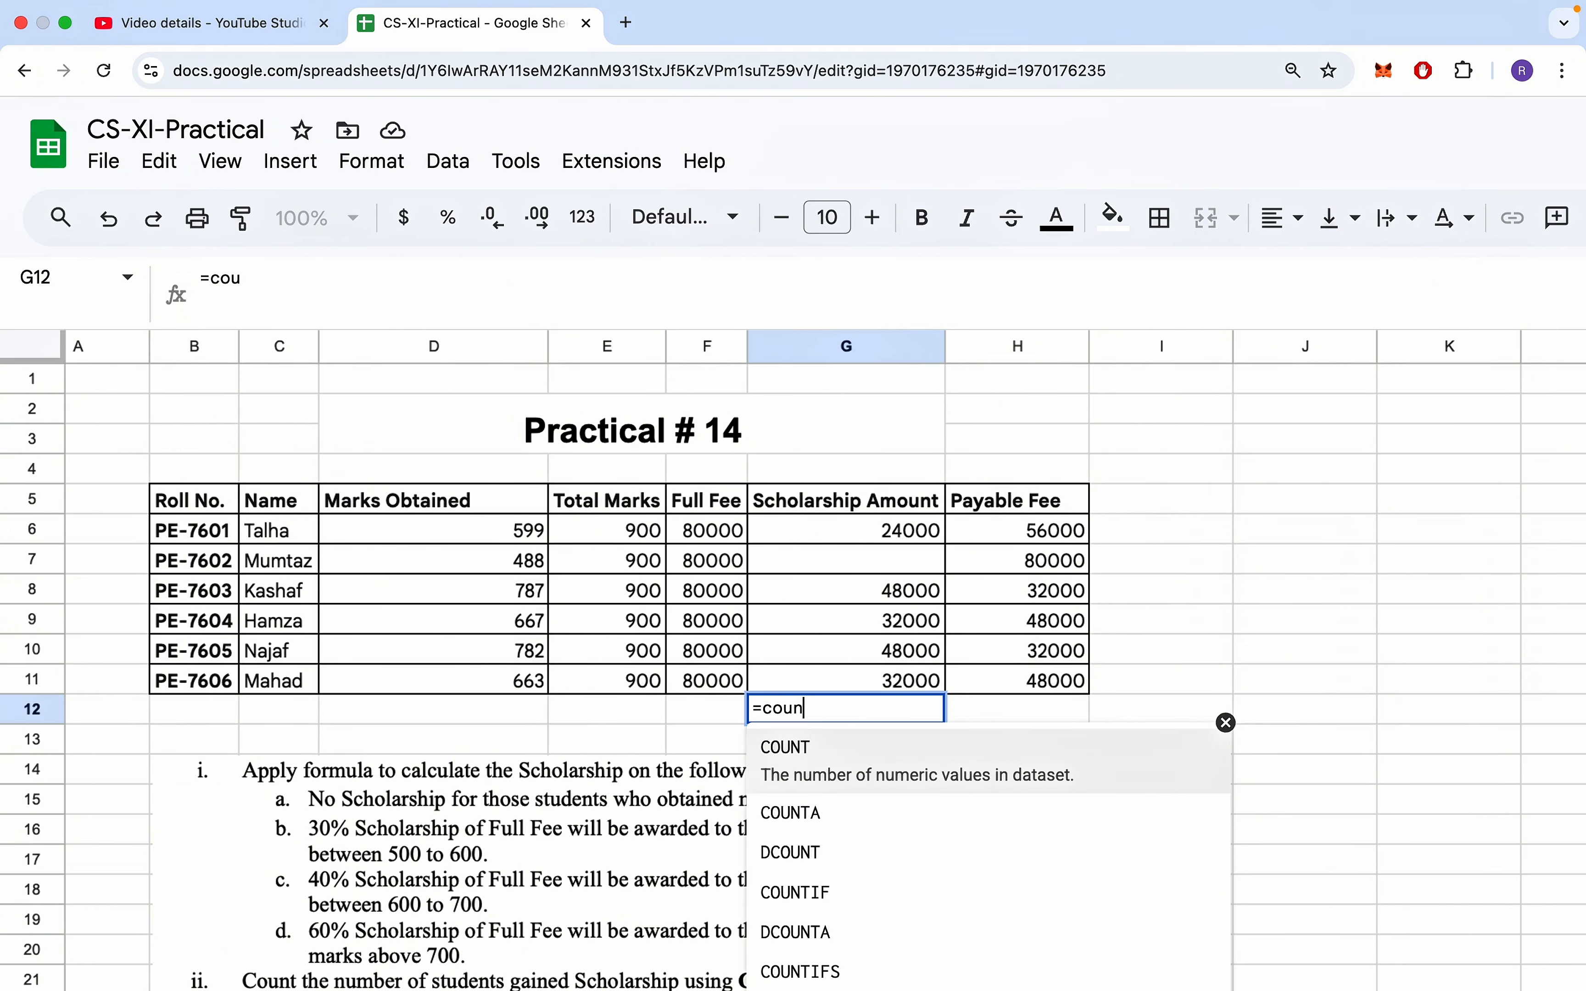
pyautogui.click(827, 768)
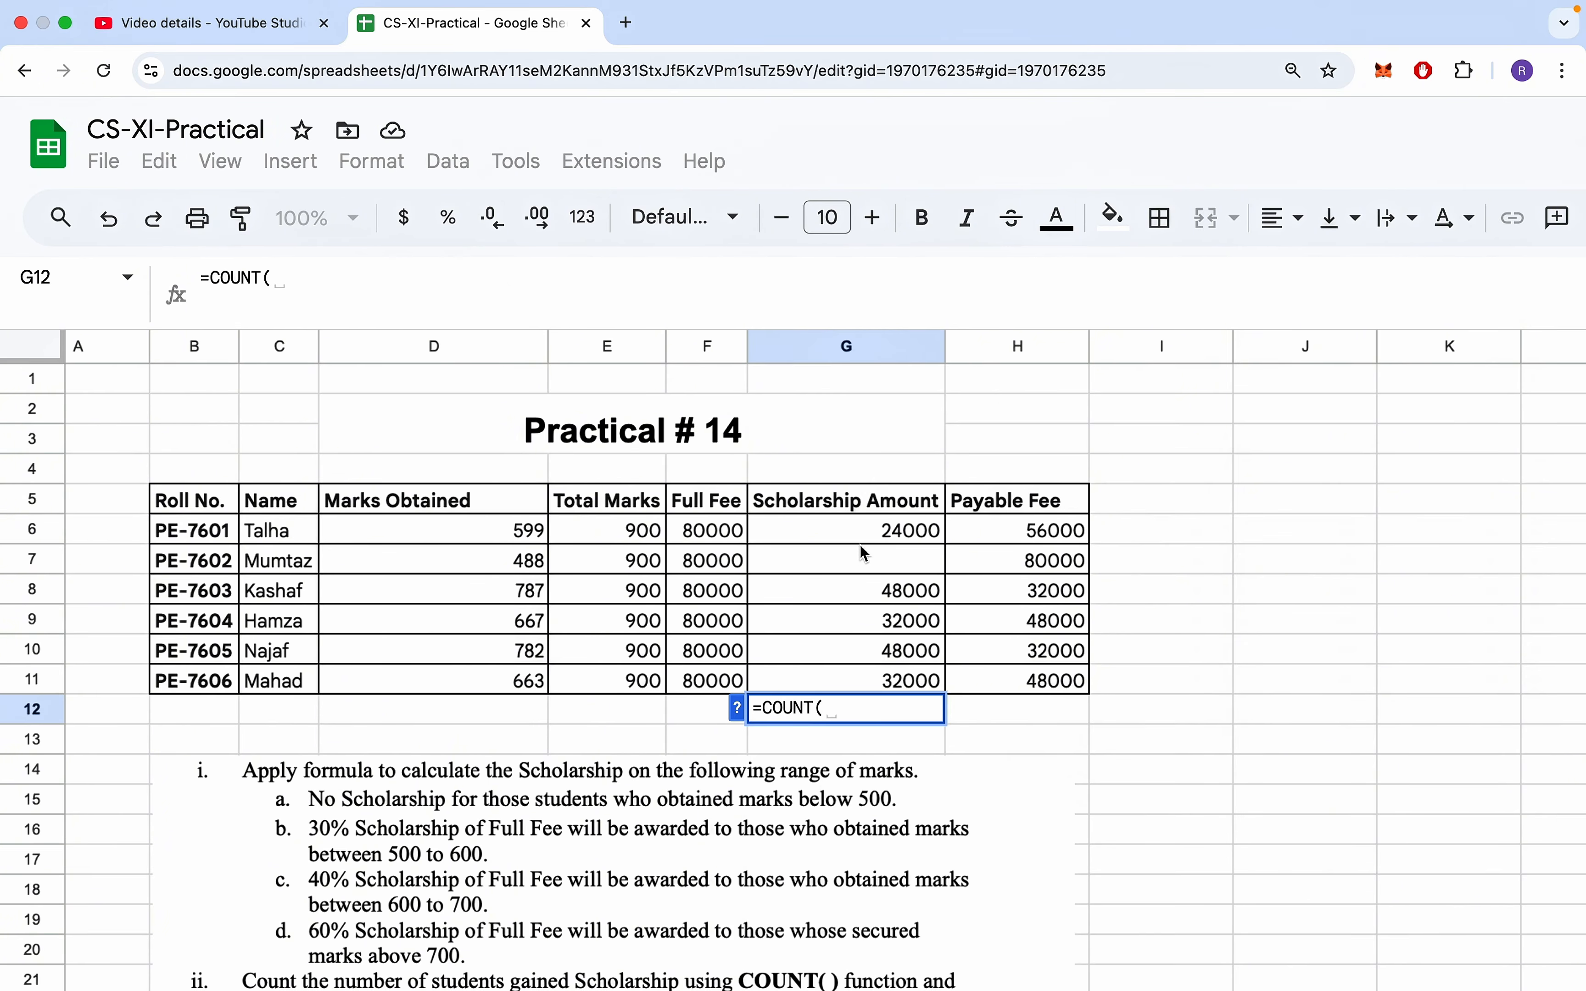
pyautogui.moveTo(860, 534); pyautogui.dragTo(862, 685)
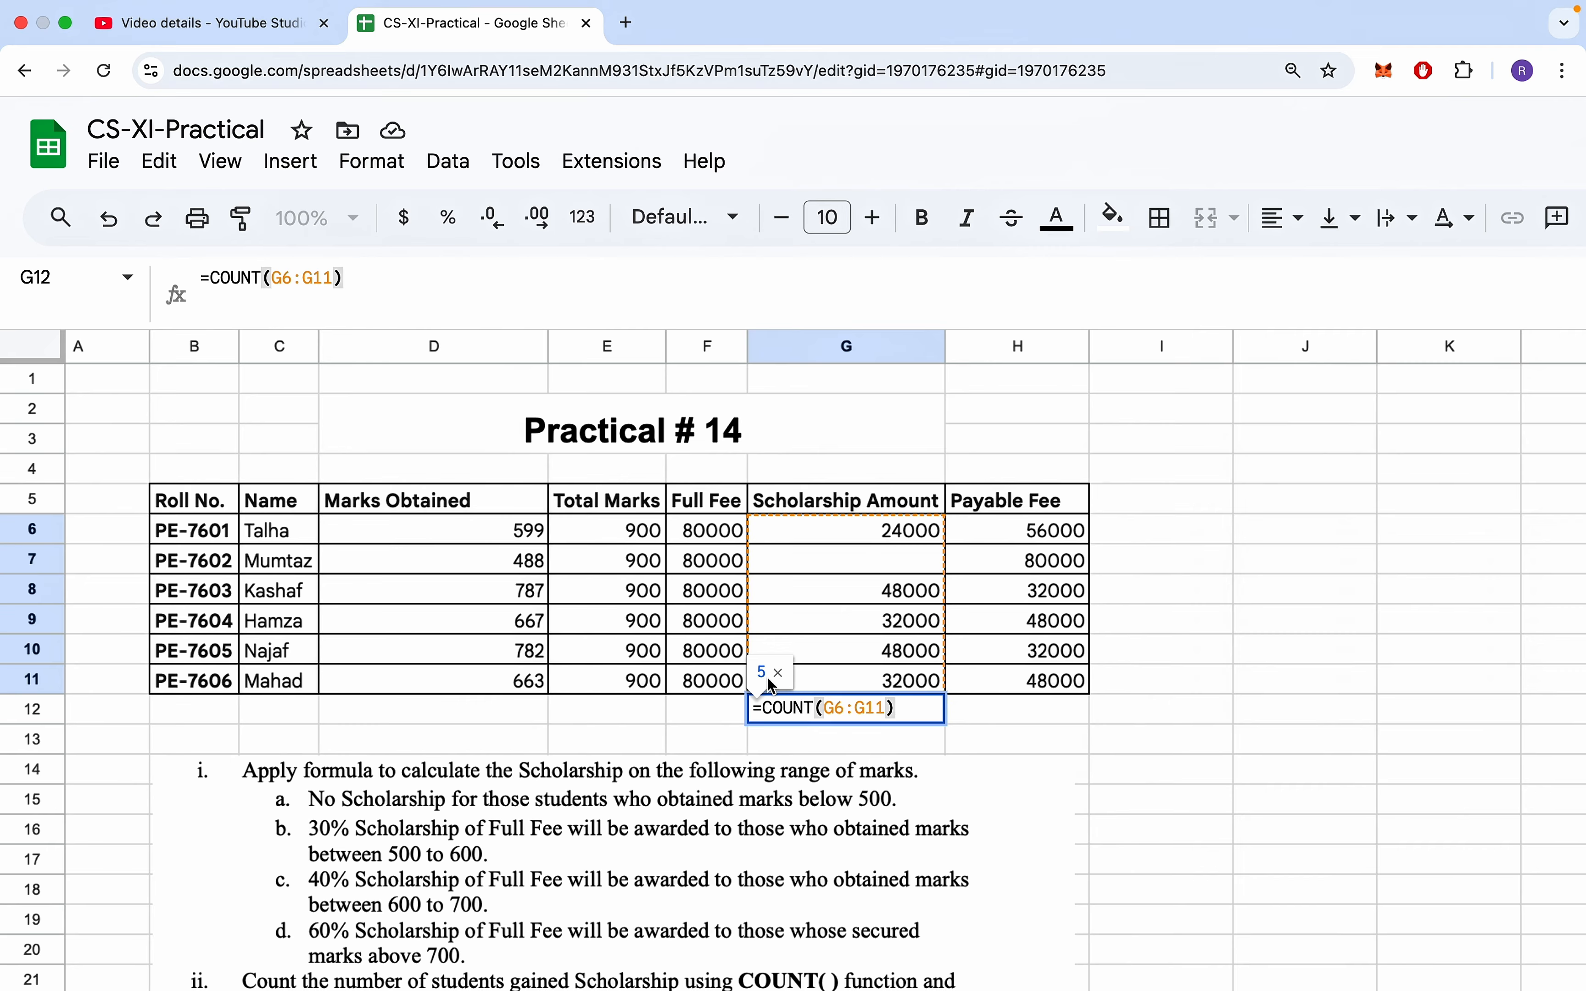
pyautogui.press('Return')
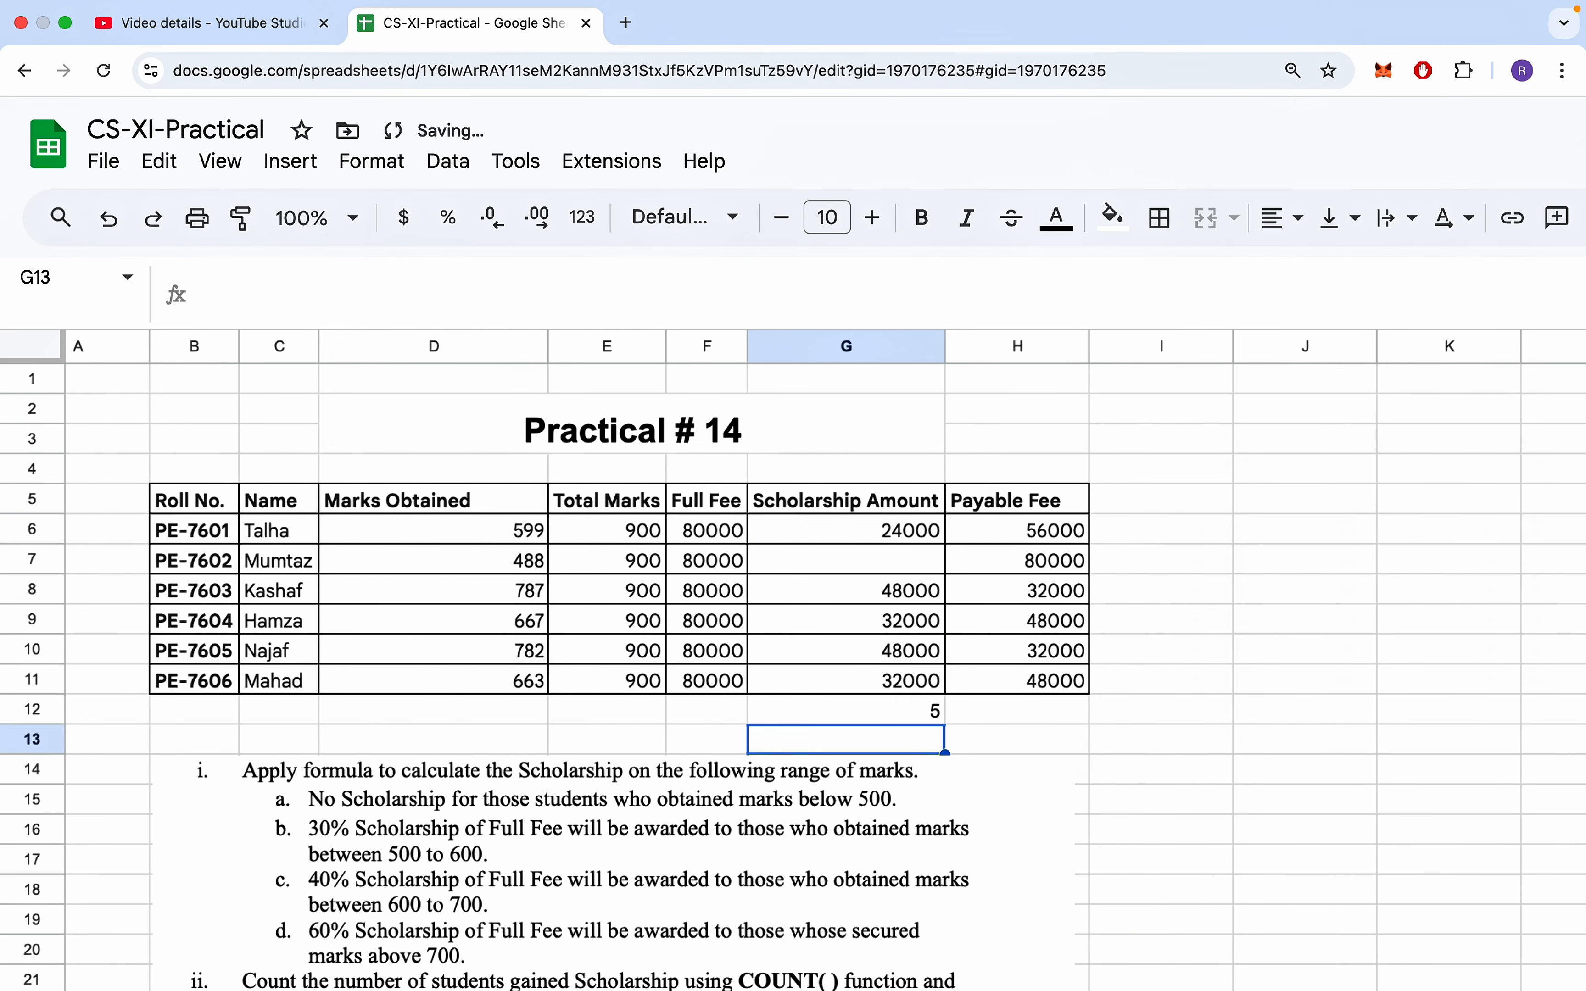
# - Clear the argument of the COUNT formula in G12 and re-enter it with the scholarship range G6:G11
pyautogui.click(907, 713)
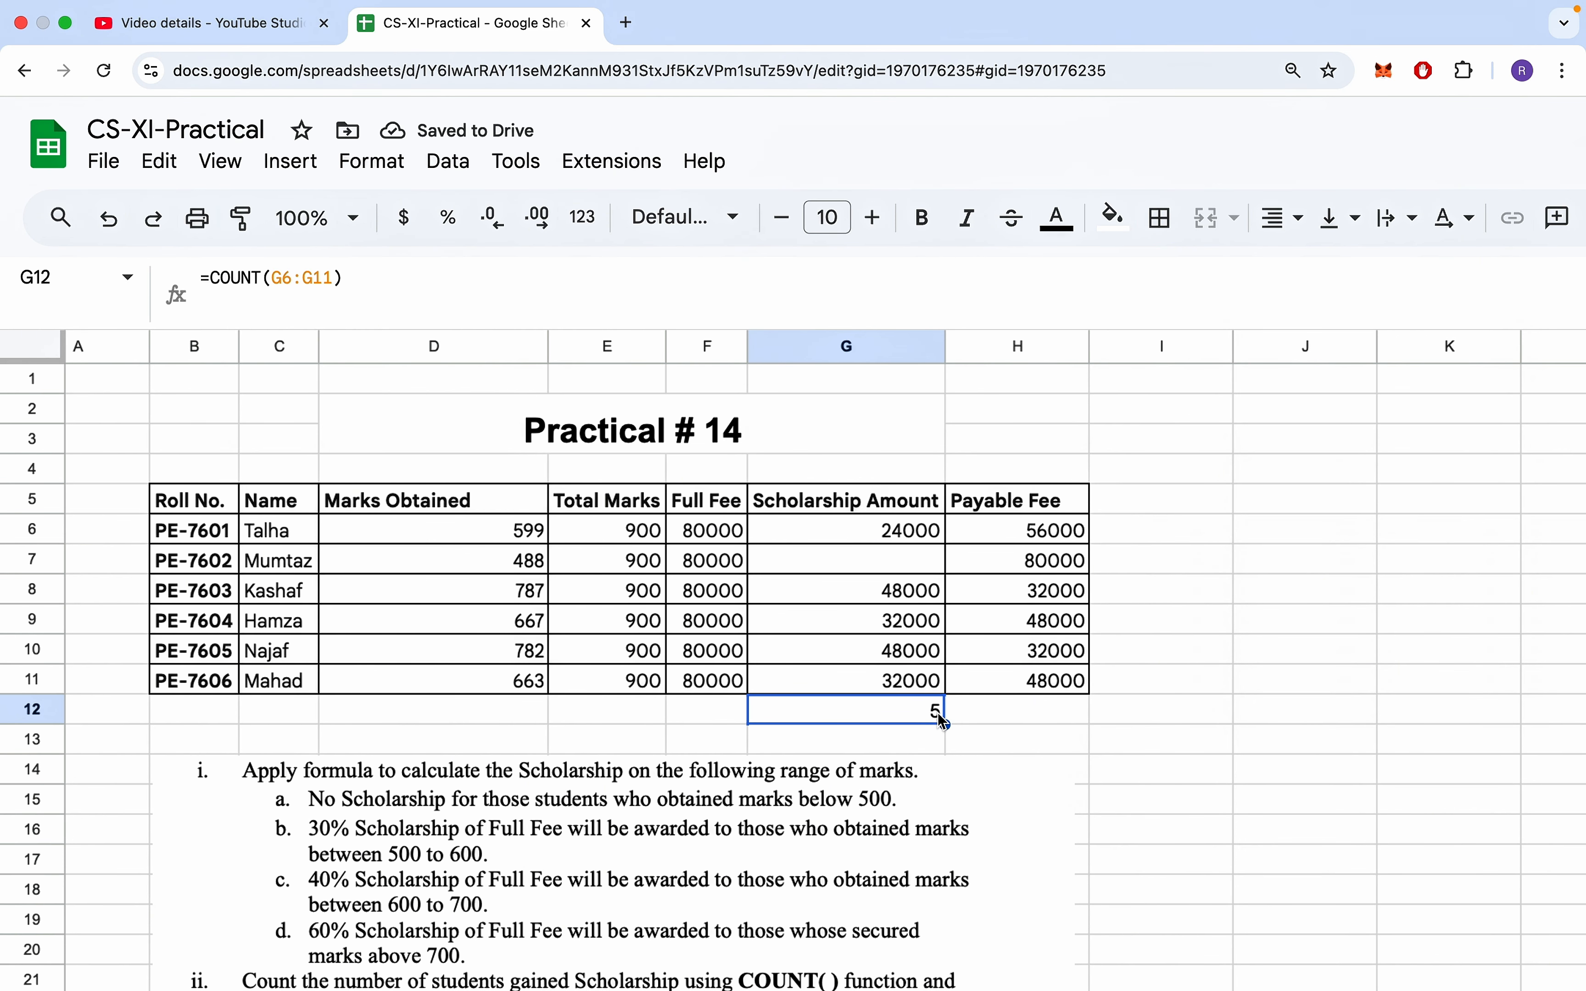
pyautogui.click(232, 281)
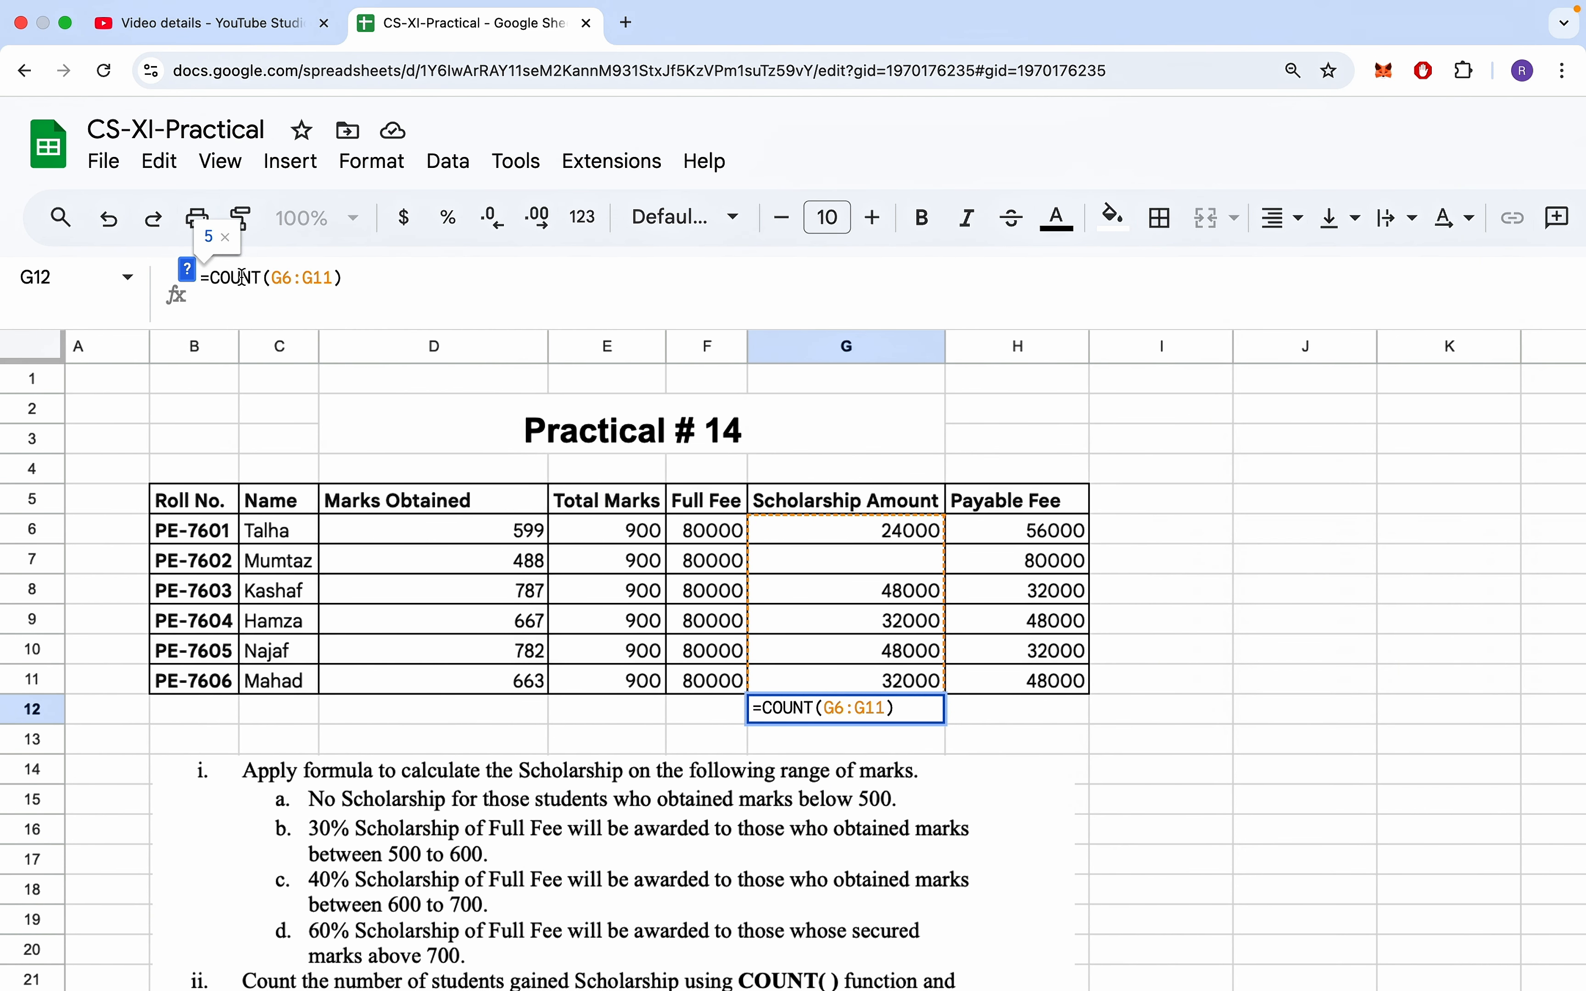
pyautogui.doubleClick(243, 277)
pyautogui.moveTo(338, 277); pyautogui.dragTo(270, 278)
pyautogui.write('G')
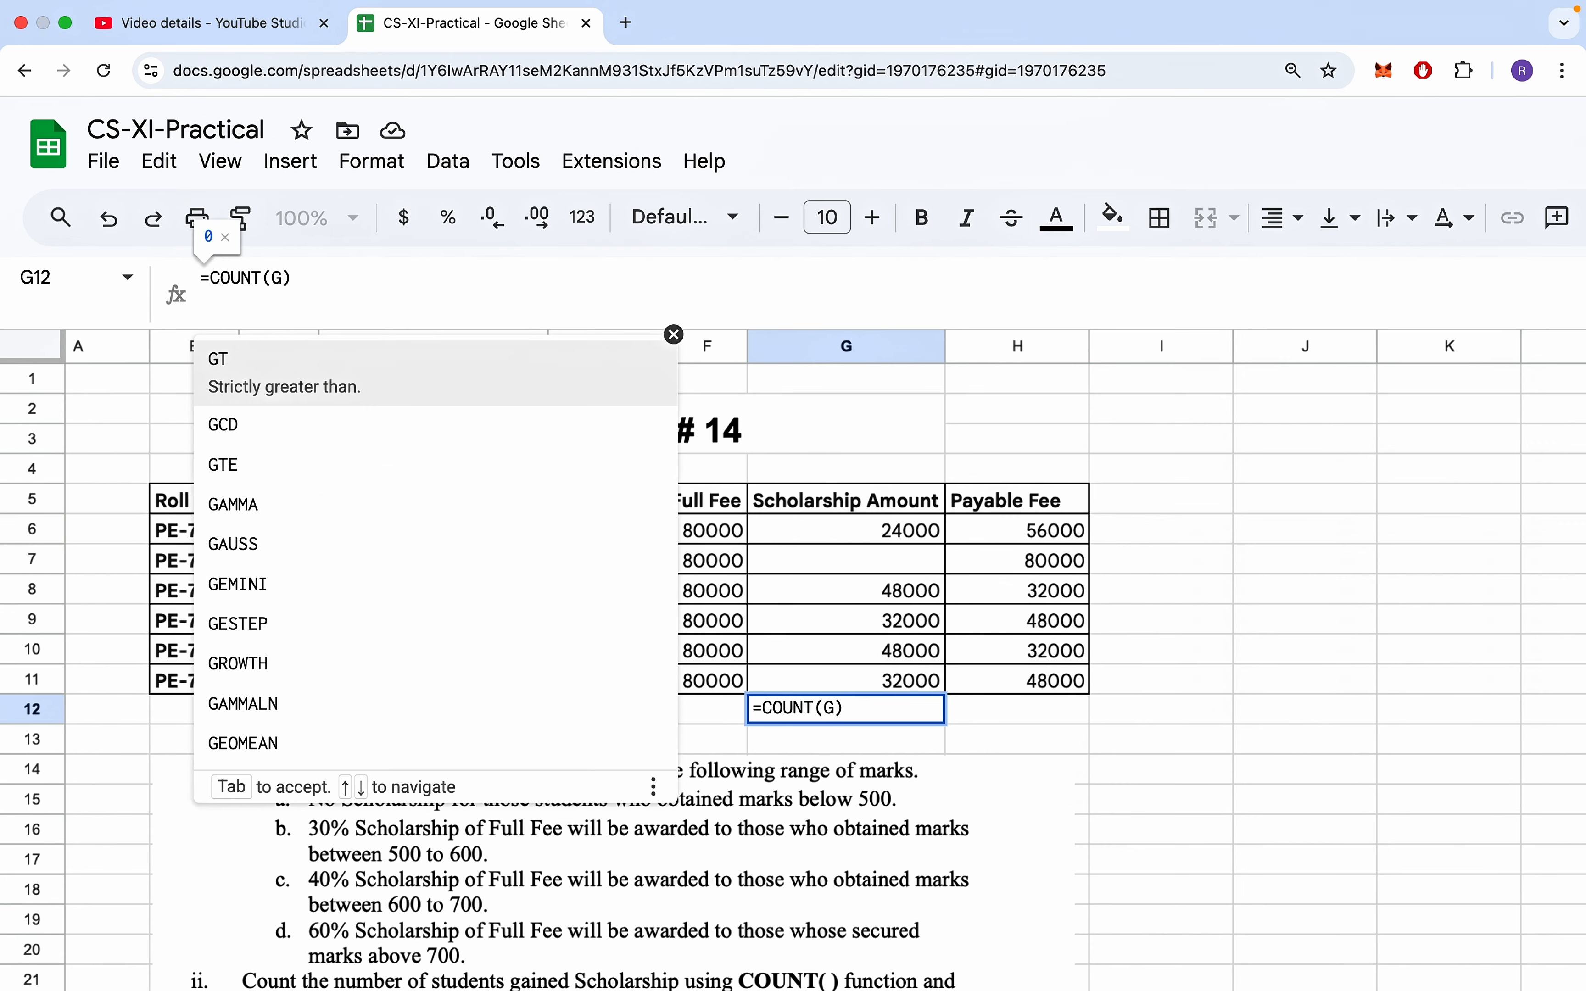
pyautogui.press('BackSpace')
pyautogui.press('BackSpace')
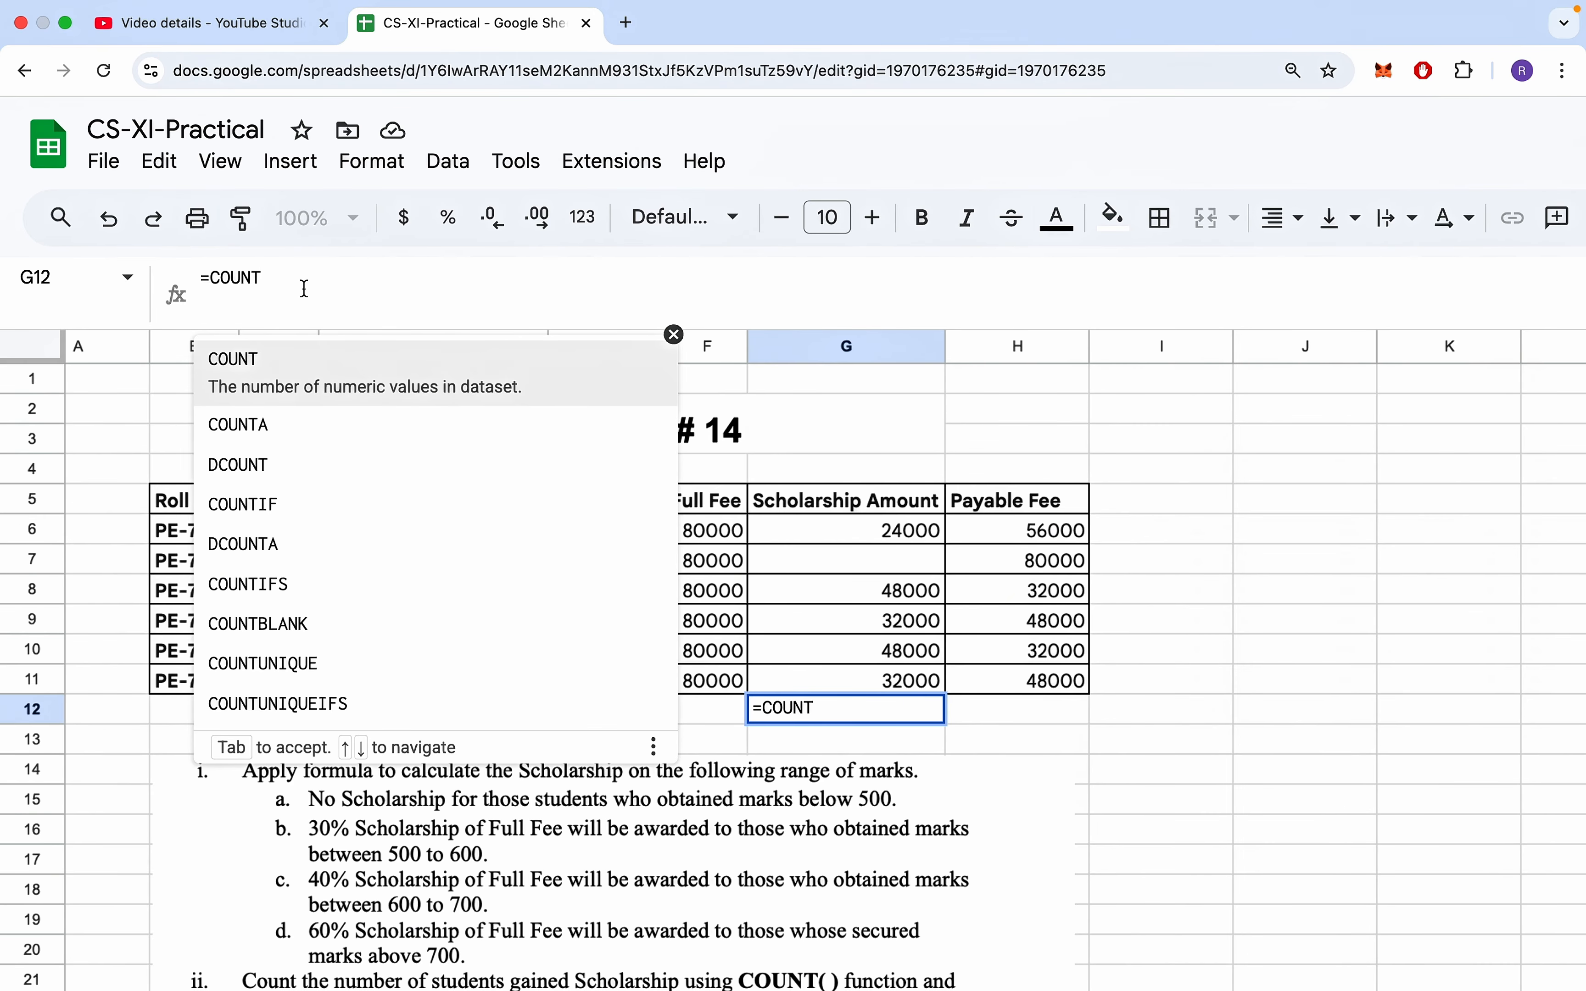
pyautogui.write('(')
pyautogui.moveTo(811, 526); pyautogui.dragTo(812, 665)
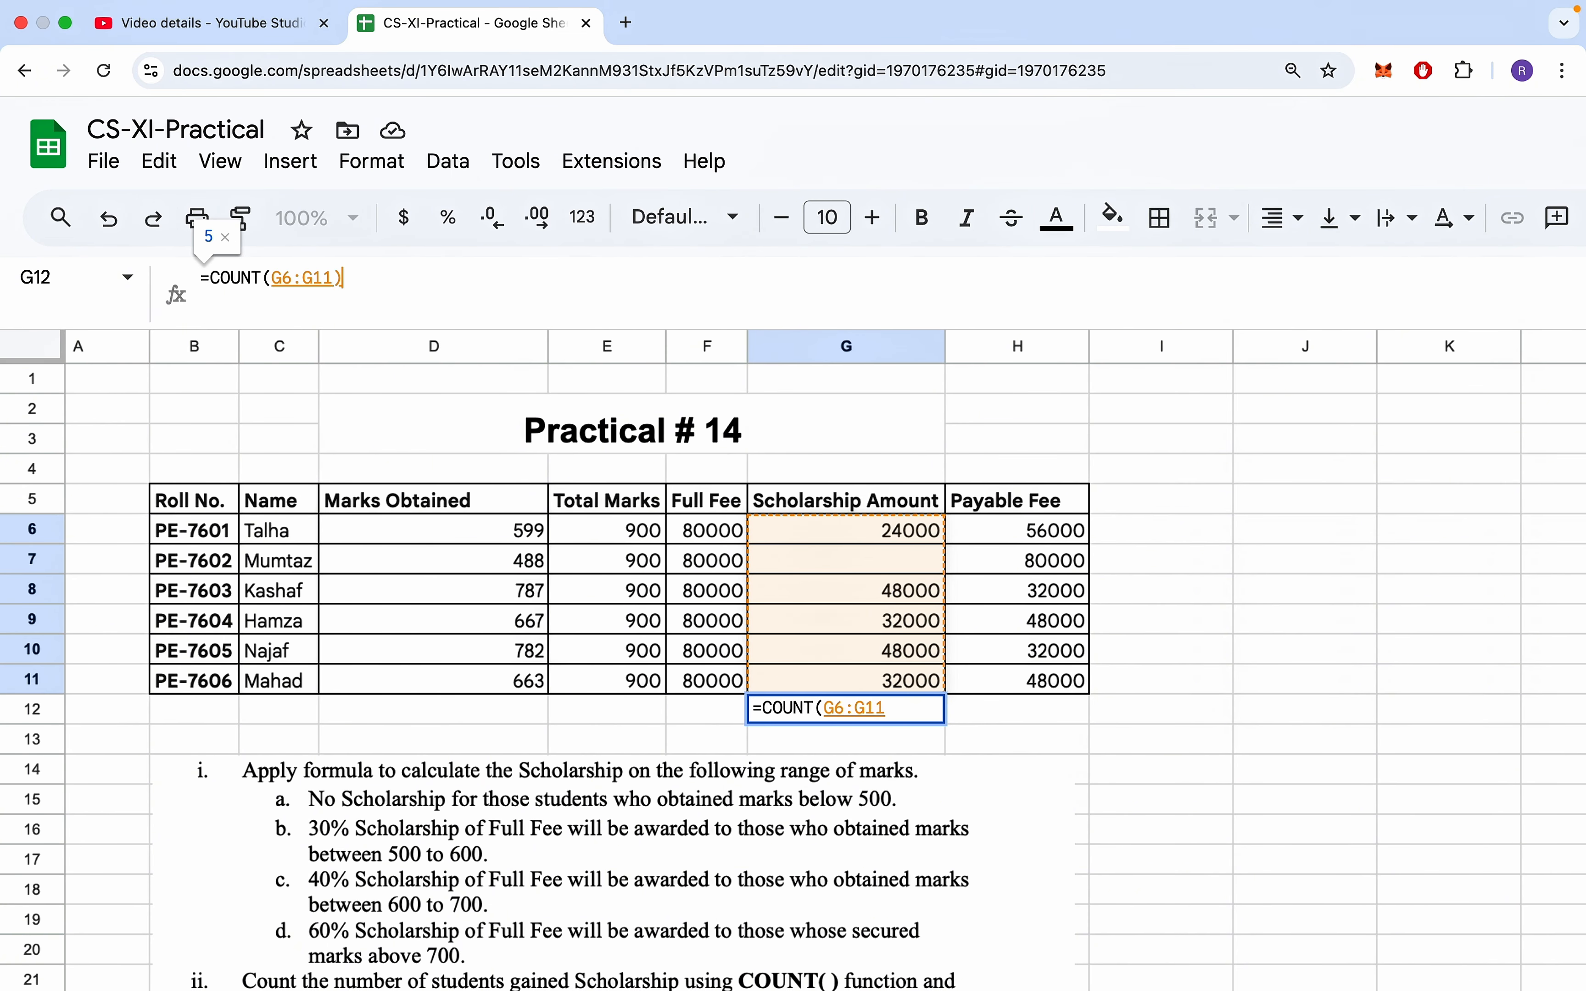
pyautogui.press('Return')
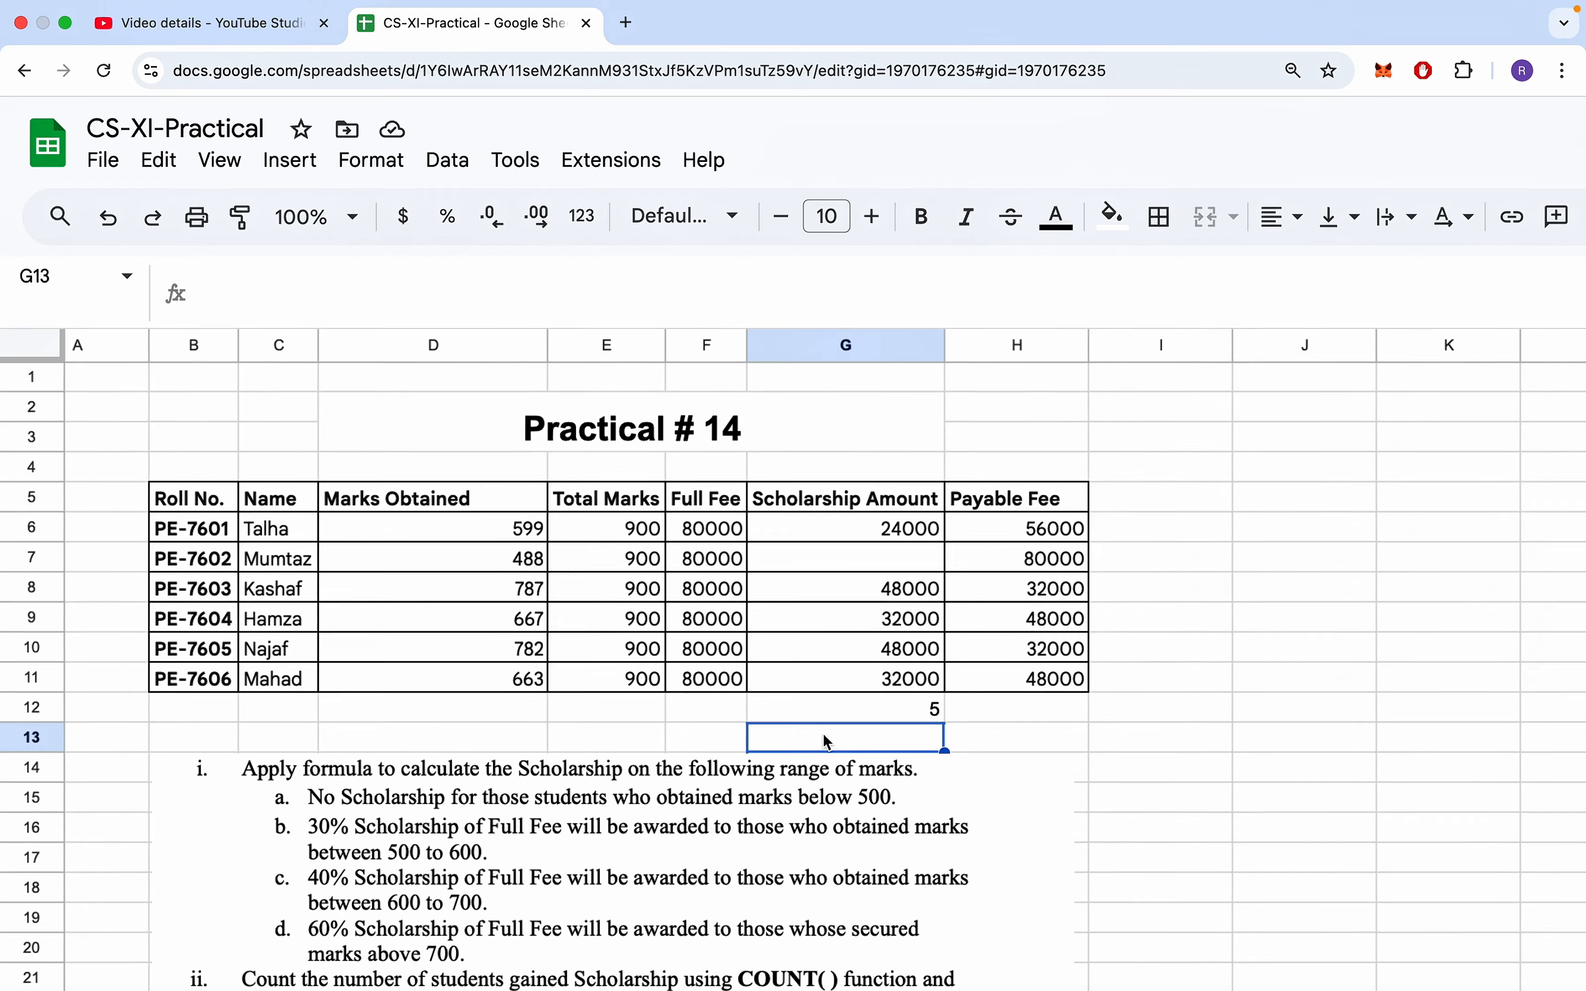
pyautogui.scroll(-2, 829, 742)
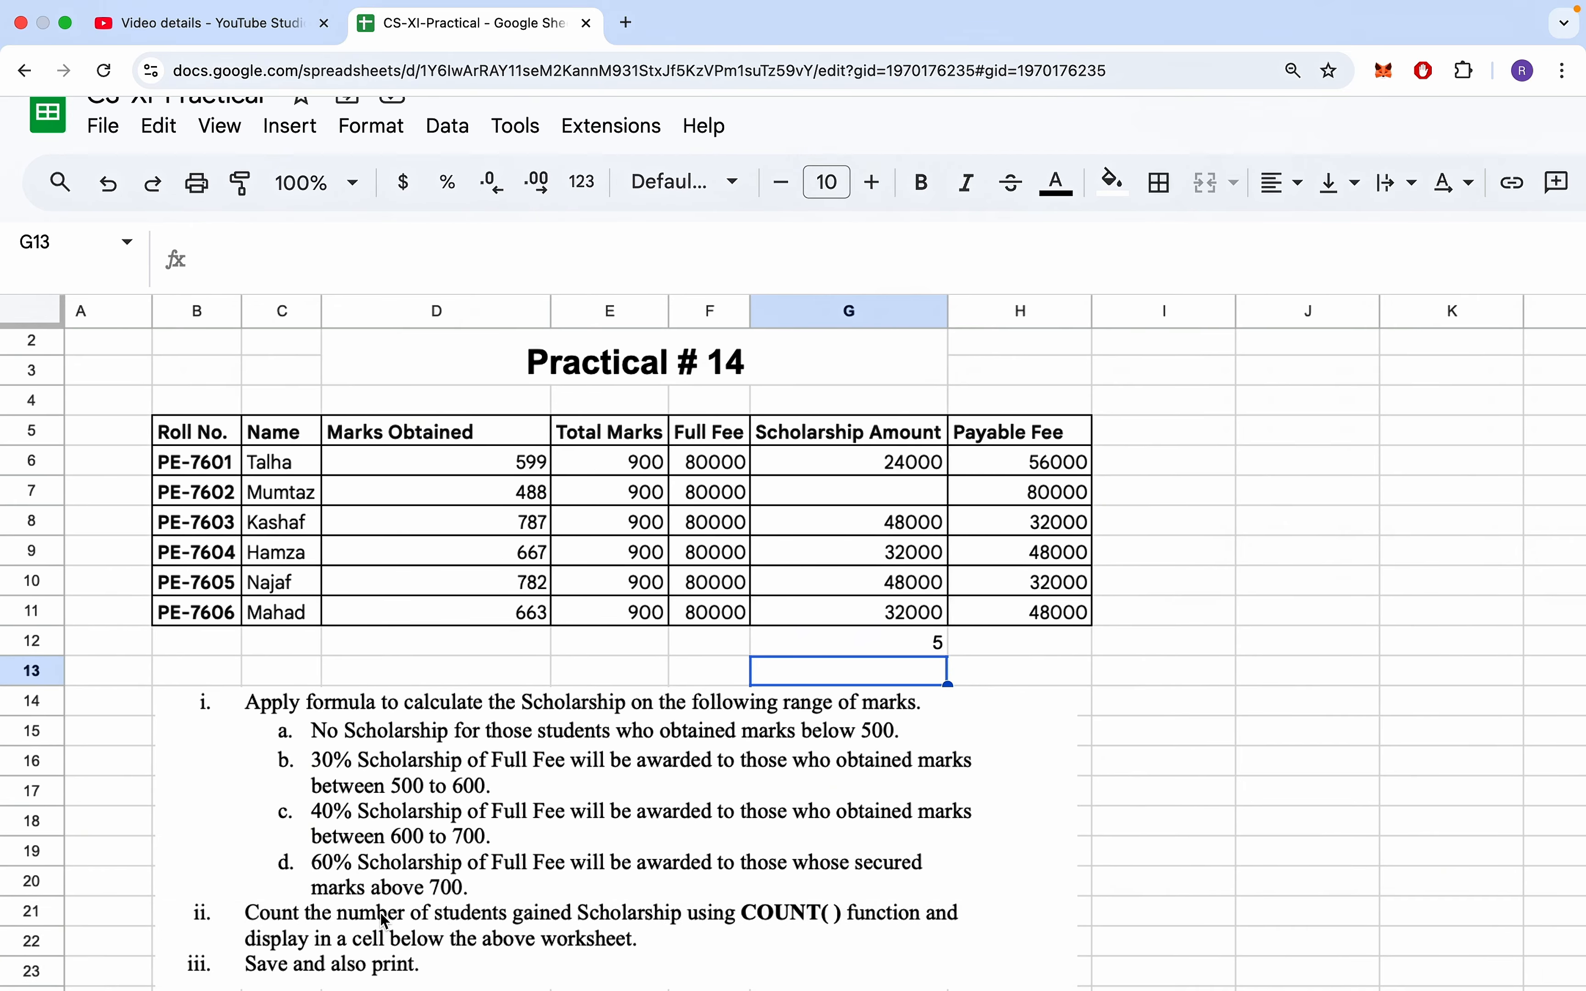
pyautogui.scroll(-2, 385, 921)
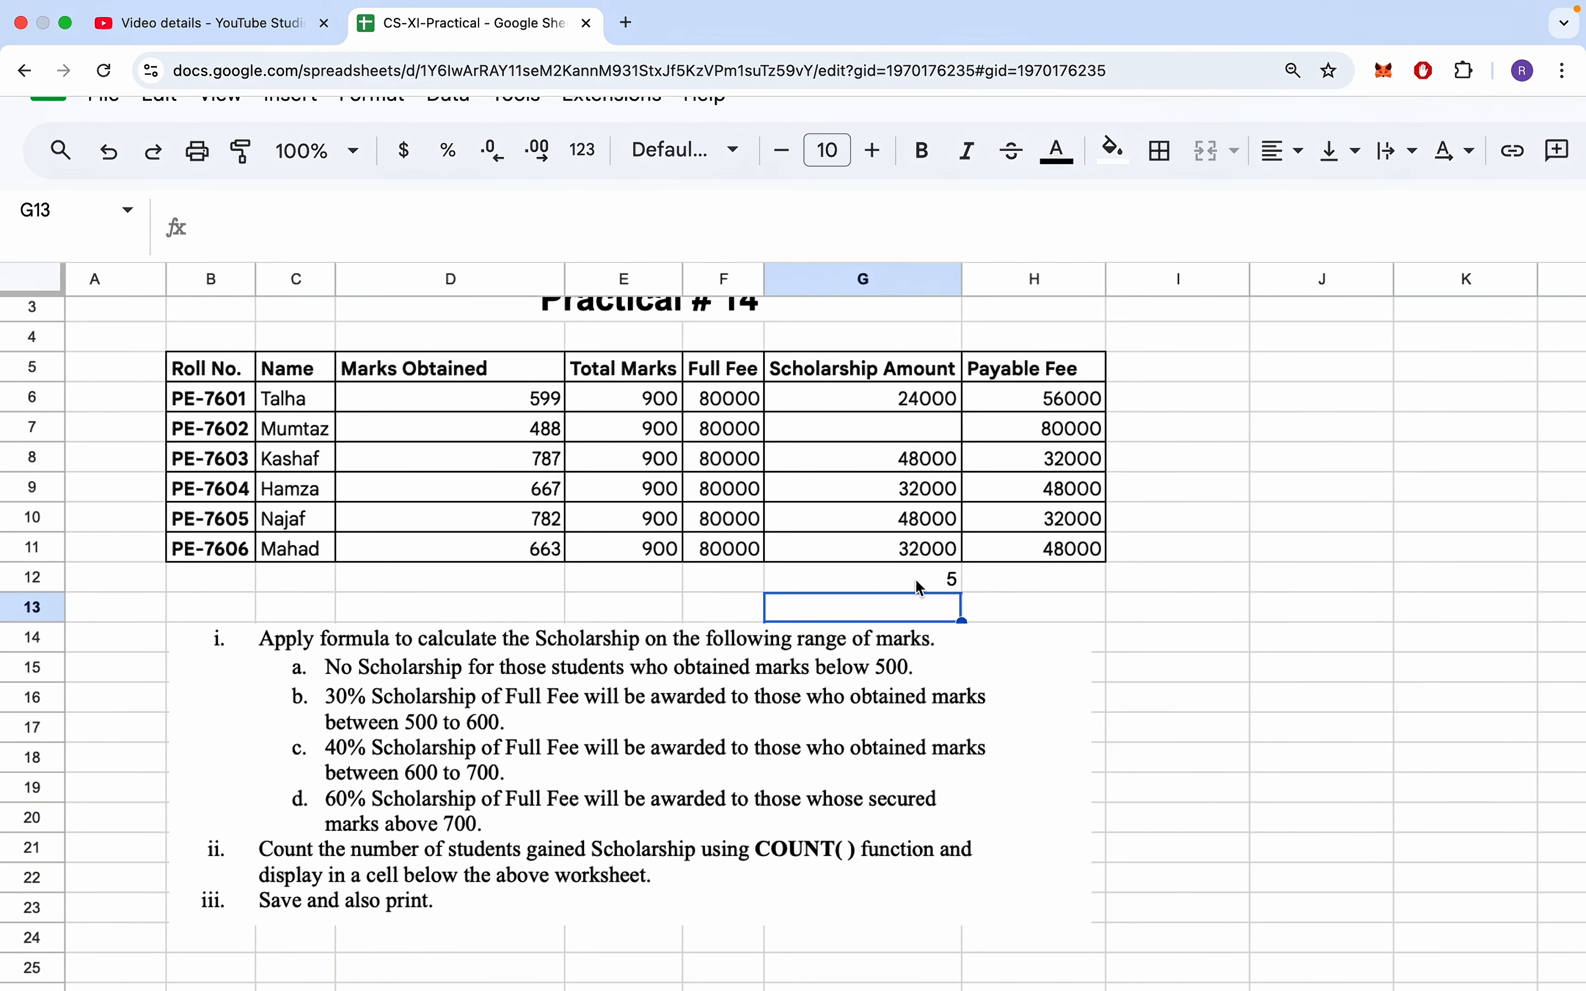
pyautogui.scroll(2, 724, 603)
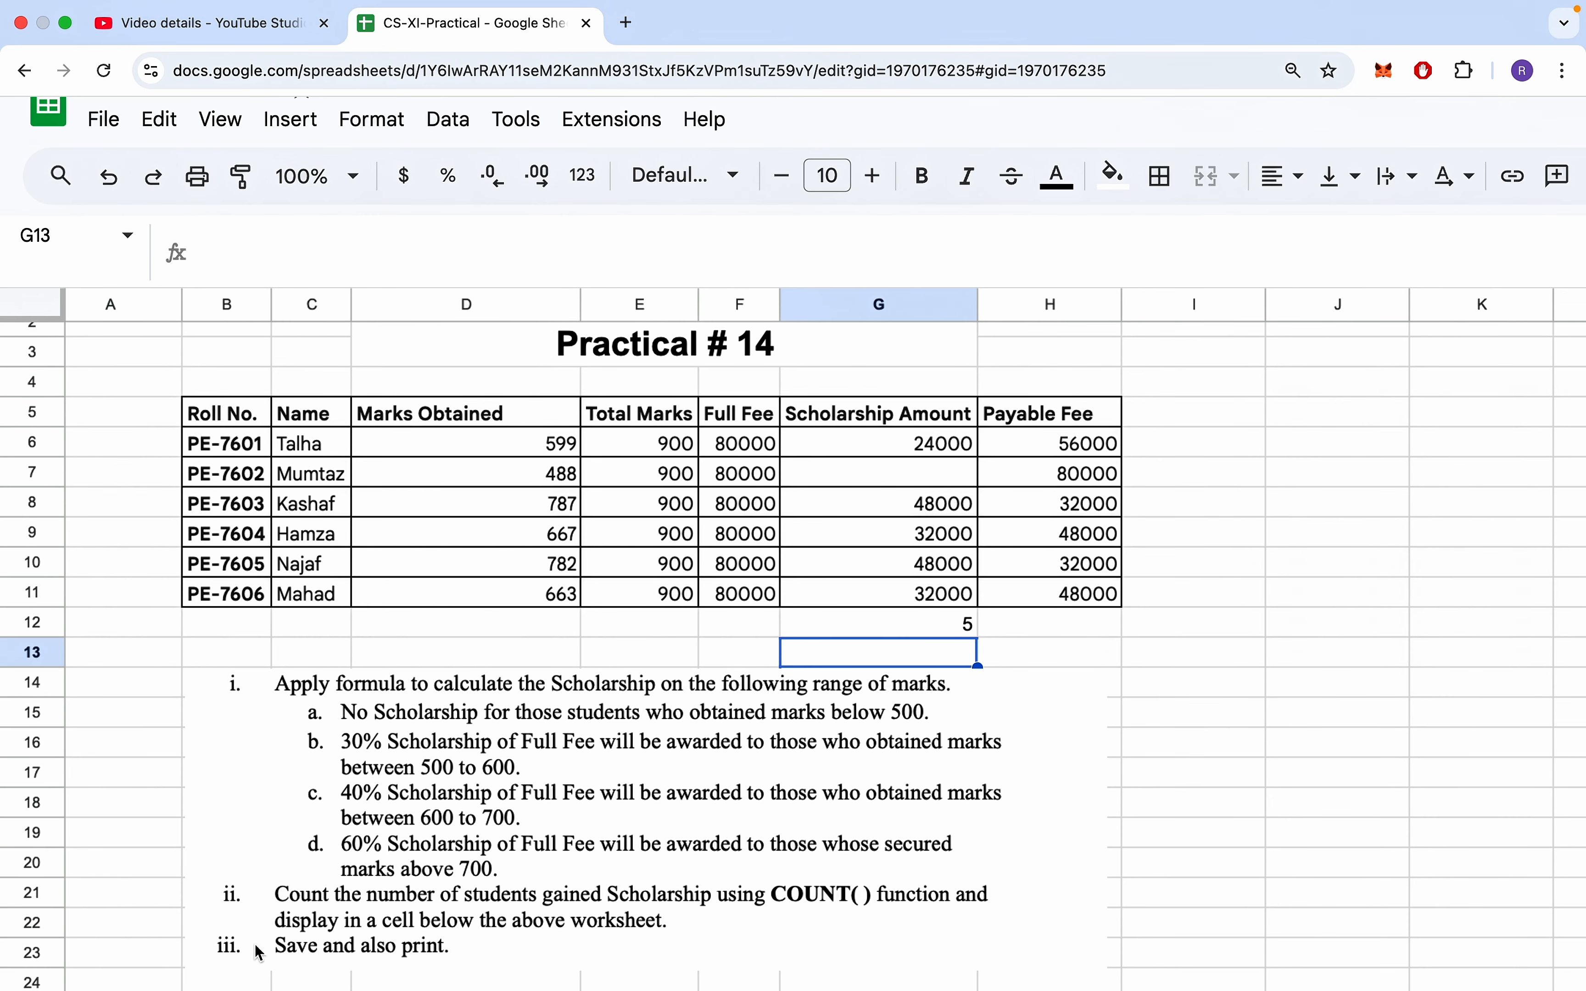